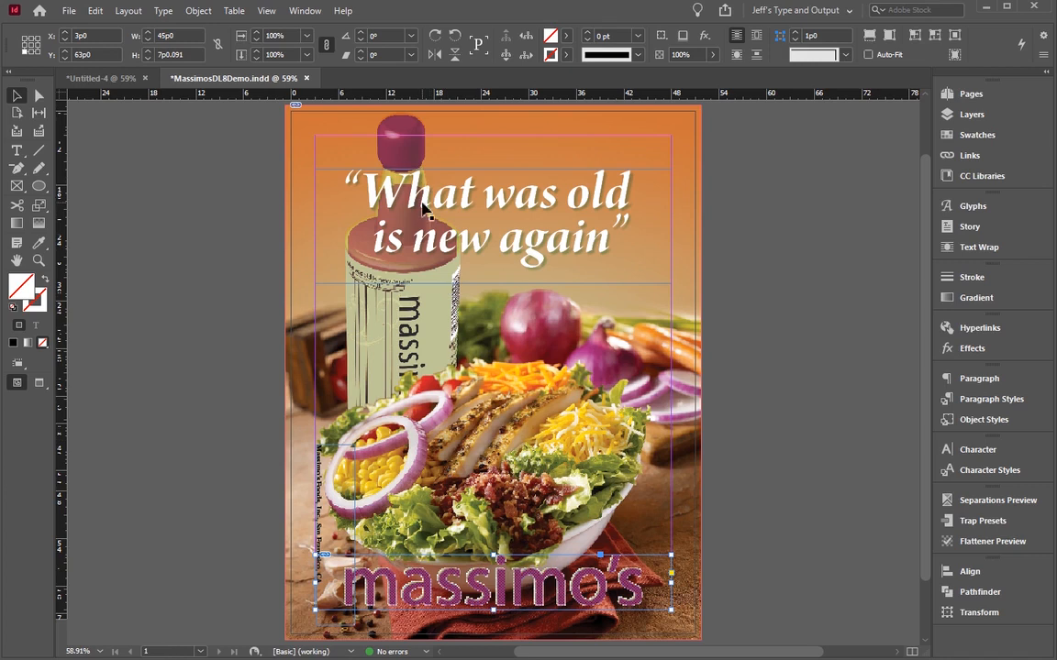
Step: Undo the last move of the headline frame and right-align the headline text
{"action": "key", "text": "ctrl+shift+a"}
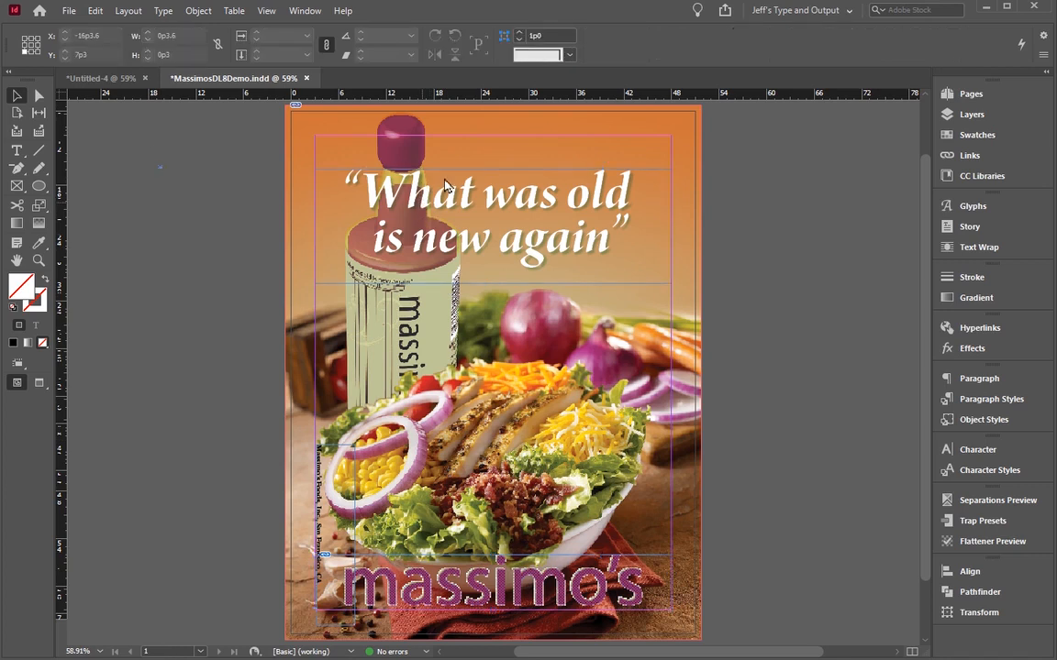
{"action": "key", "text": "ctrl+z"}
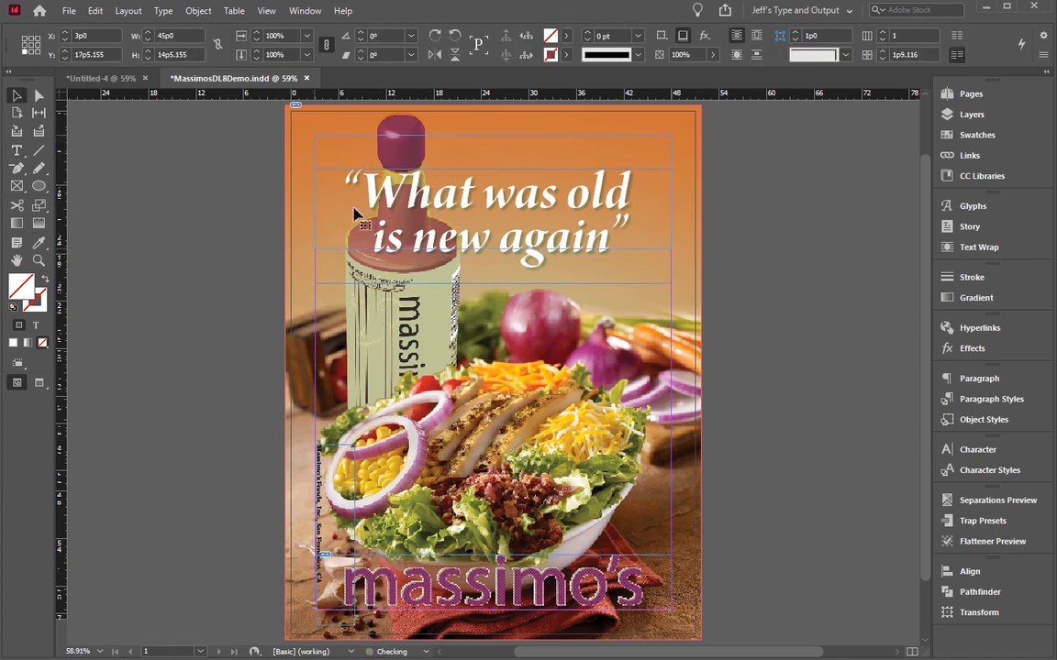
{"action": "key", "text": "ctrl+z"}
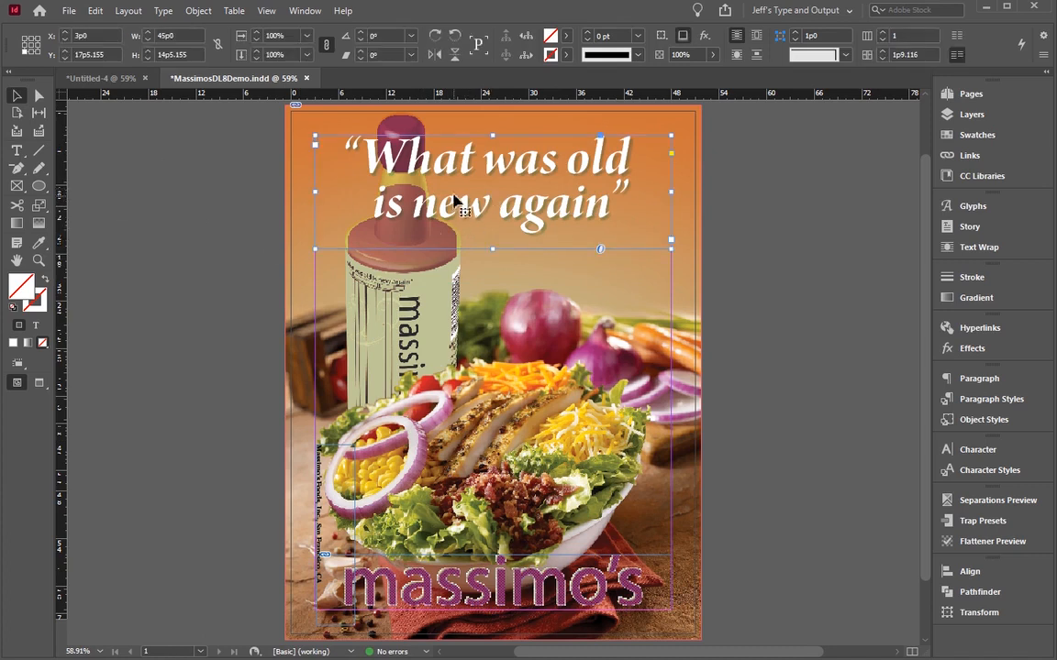
{"action": "key", "text": "ctrl+shift+r"}
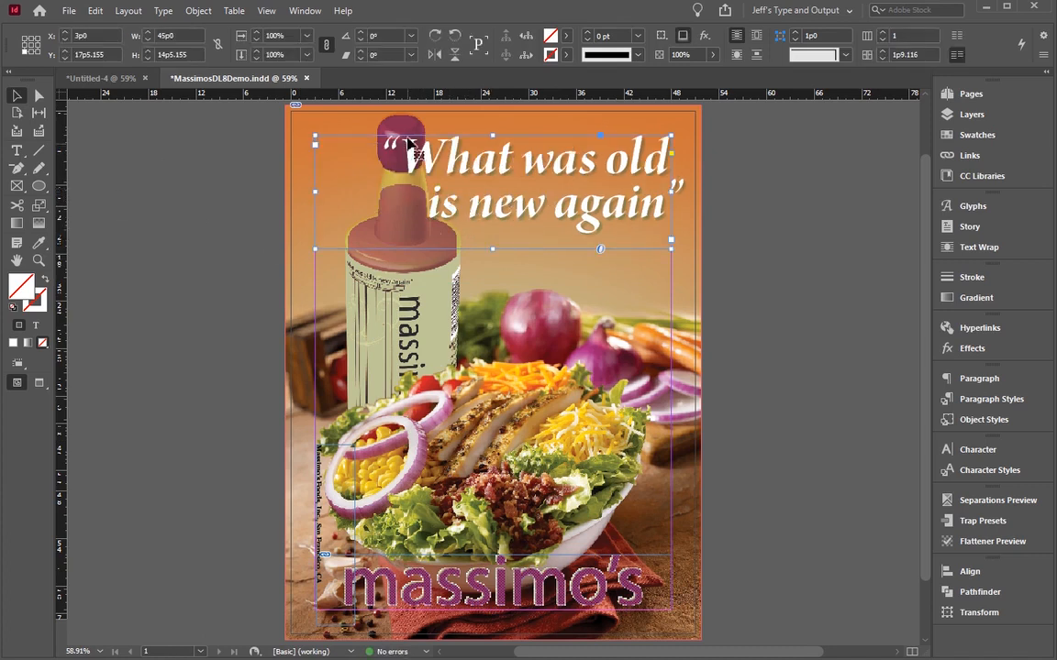
Step: Check the headline's optical margin alignment in the Story settings
{"action": "left_click", "coordinate": [945, 226]}
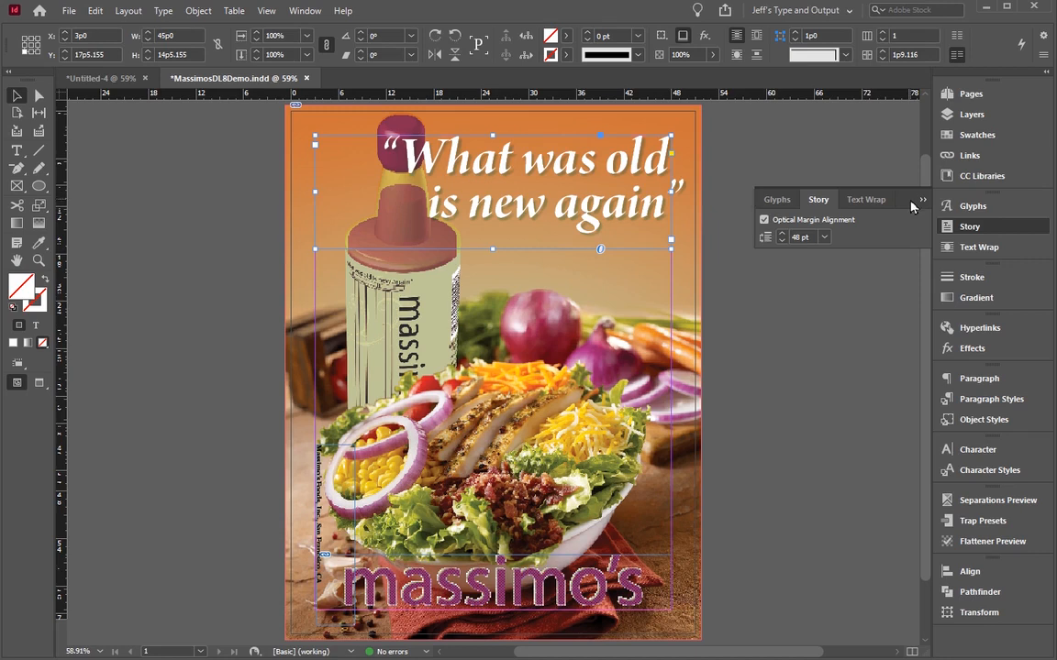
{"action": "left_click", "coordinate": [922, 200]}
{"action": "left_click", "coordinate": [190, 230]}
Step: Copy the Massimo paragraph frame from Untitled-4 into MassimosDL8Demo.indd, placing it beneath the headline beside the bottle at about 25p7 wide
{"action": "left_click", "coordinate": [103, 79]}
{"action": "left_click_drag", "start_coordinate": [78, 549], "coordinate": [181, 332]}
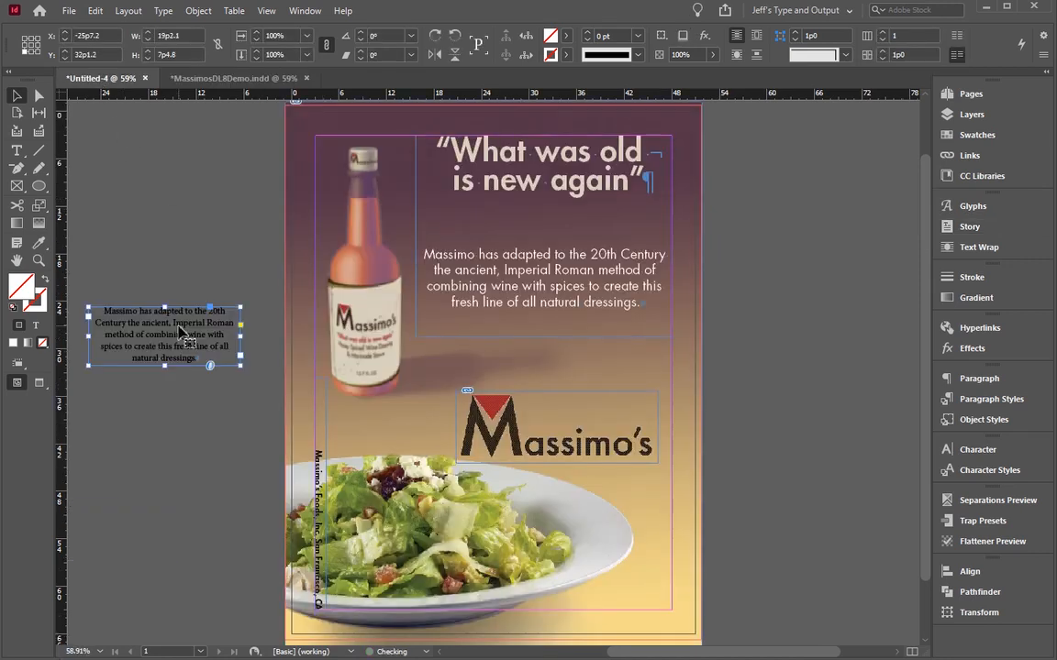
{"action": "left_click", "coordinate": [209, 82]}
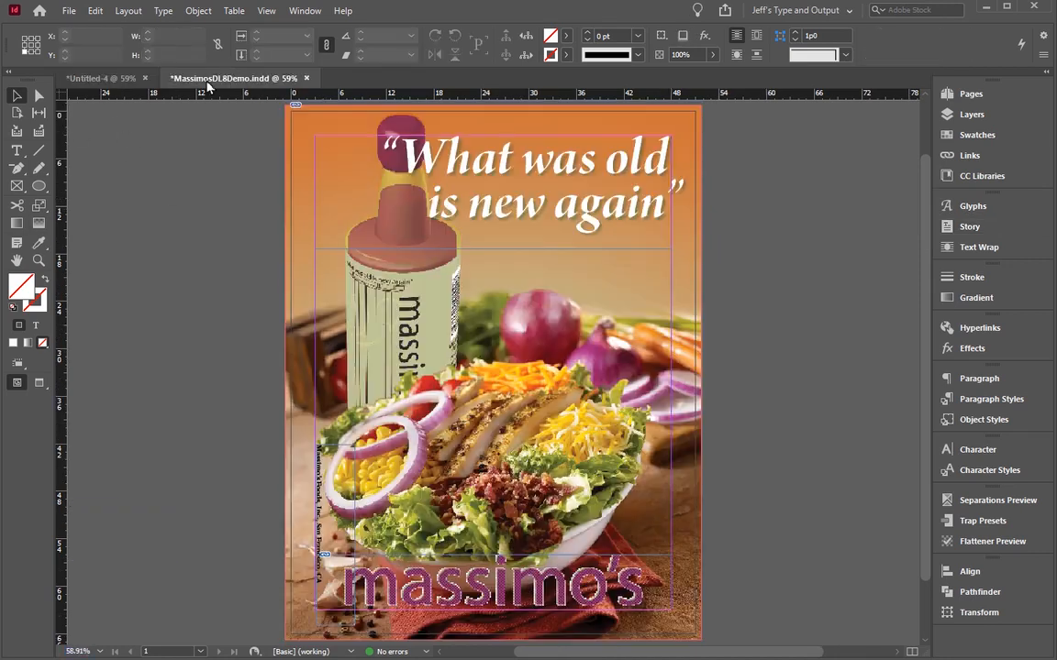
{"action": "key", "text": "ctrl+v"}
{"action": "left_click_drag", "start_coordinate": [491, 386], "coordinate": [585, 297]}
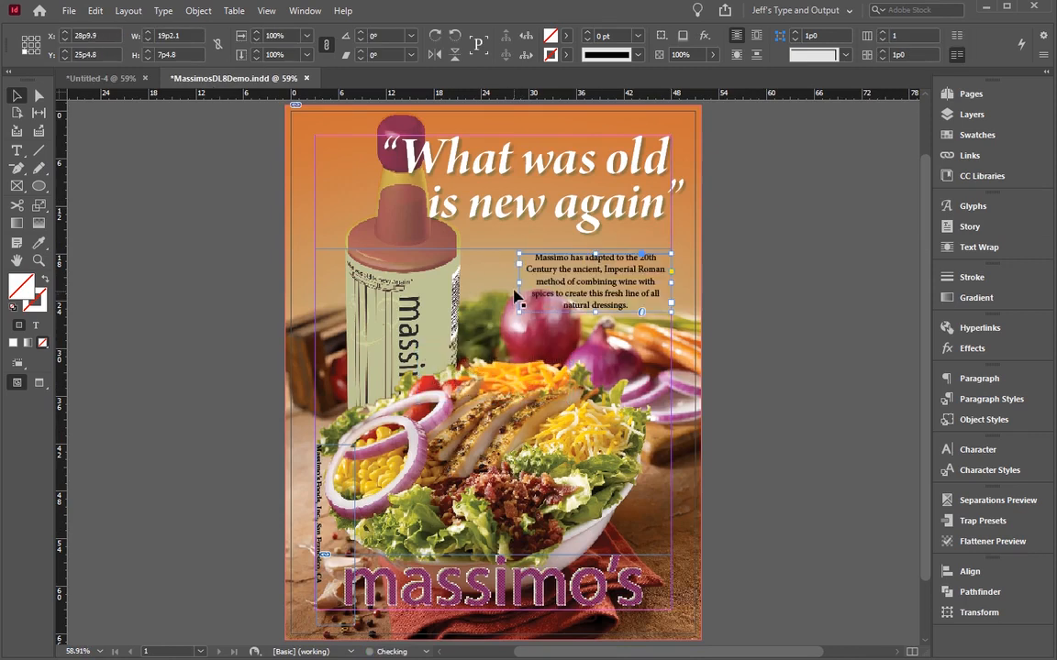
{"action": "left_click_drag", "start_coordinate": [518, 283], "coordinate": [468, 283]}
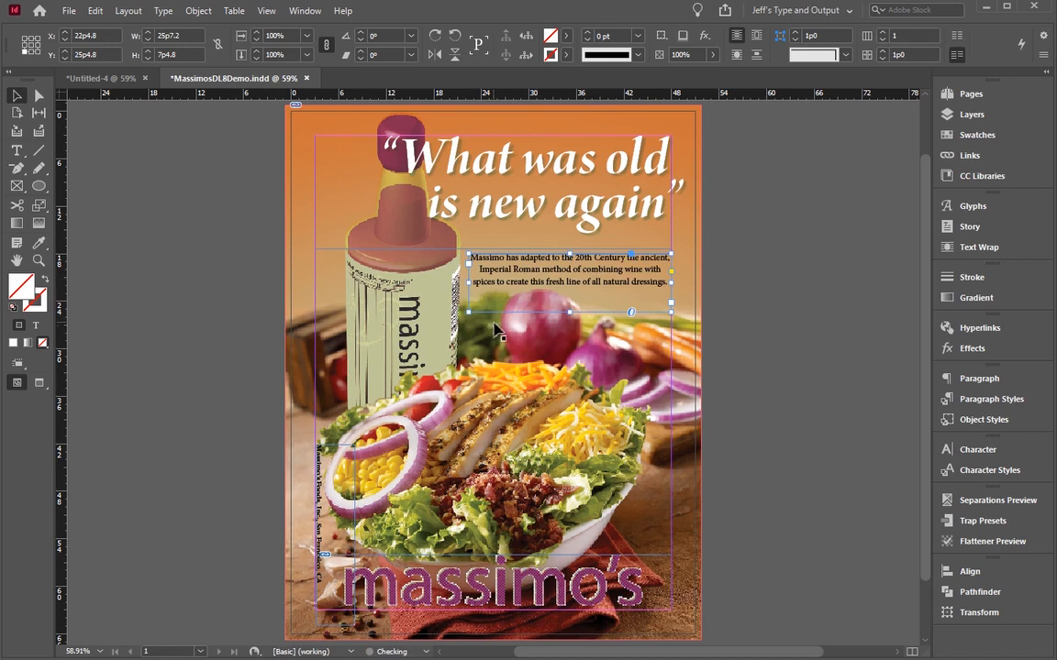
Step: Set all the text of the pasted paragraph to Myriad Pro Semibold Italic
{"action": "double_click", "coordinate": [580, 304]}
{"action": "key", "text": "ctrl+a"}
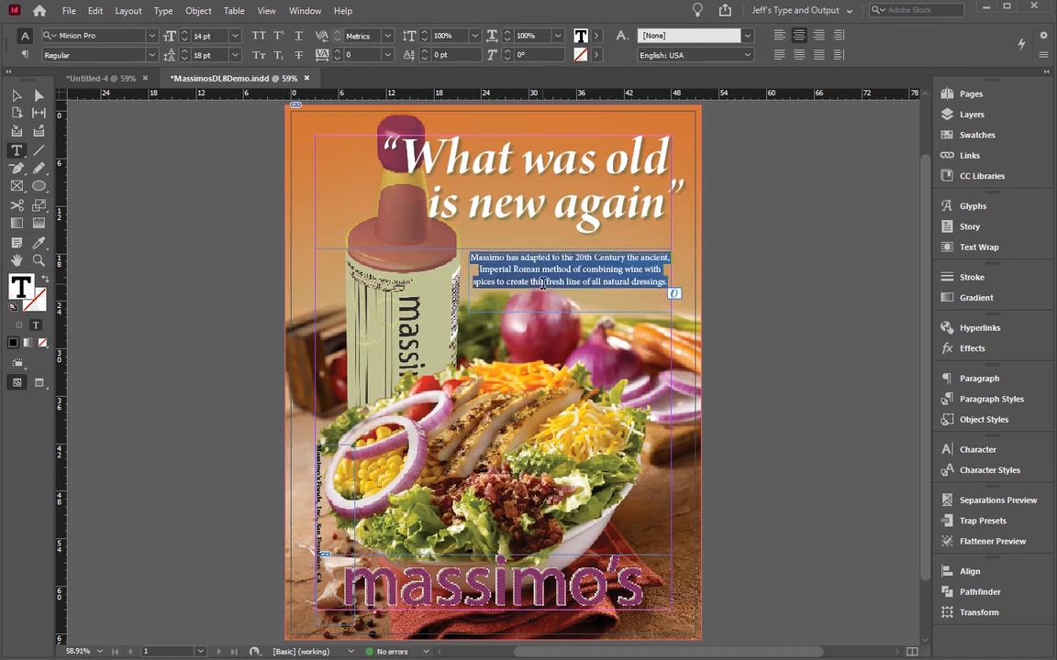
{"action": "left_click", "coordinate": [151, 35]}
{"action": "type", "text": "myri"}
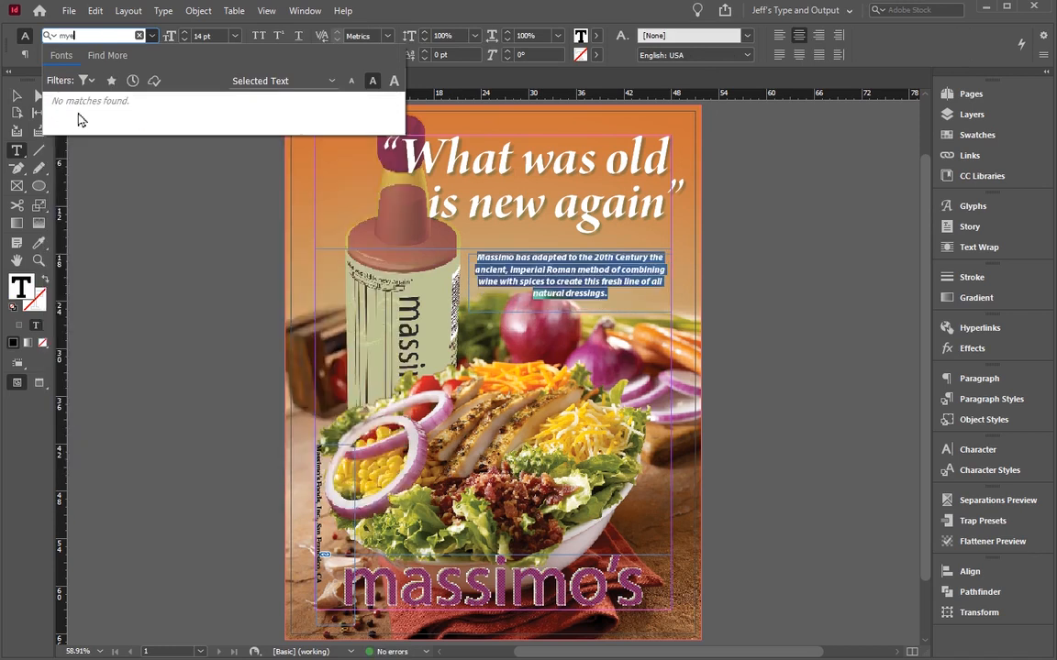
{"action": "scroll", "coordinate": [79, 118], "scroll_direction": "down", "scroll_amount": 1}
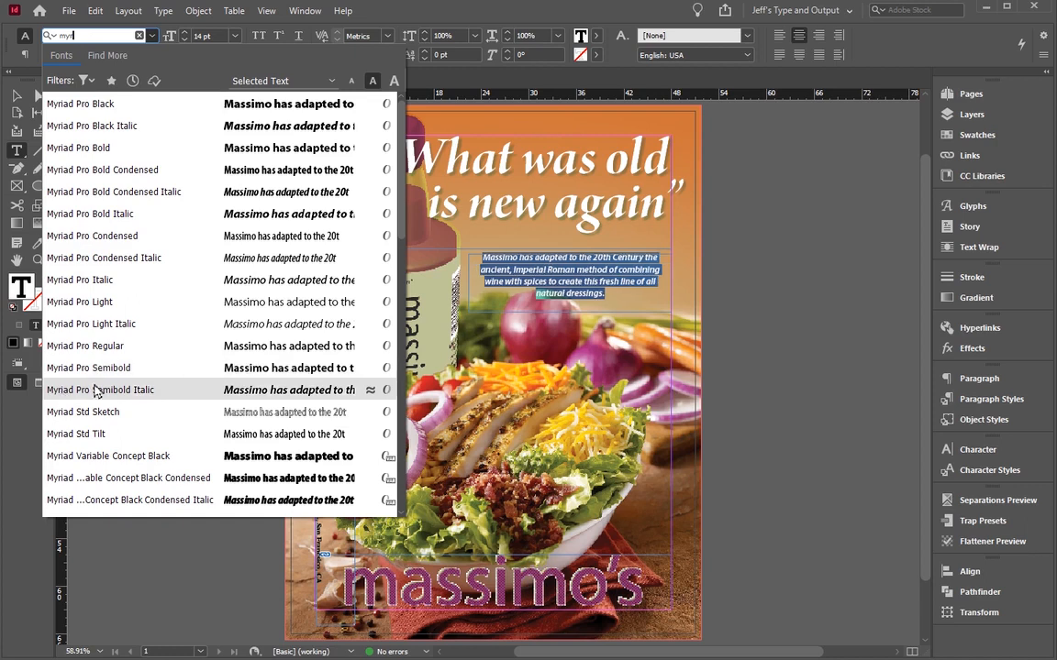
{"action": "left_click", "coordinate": [93, 389]}
{"action": "left_click", "coordinate": [123, 57]}
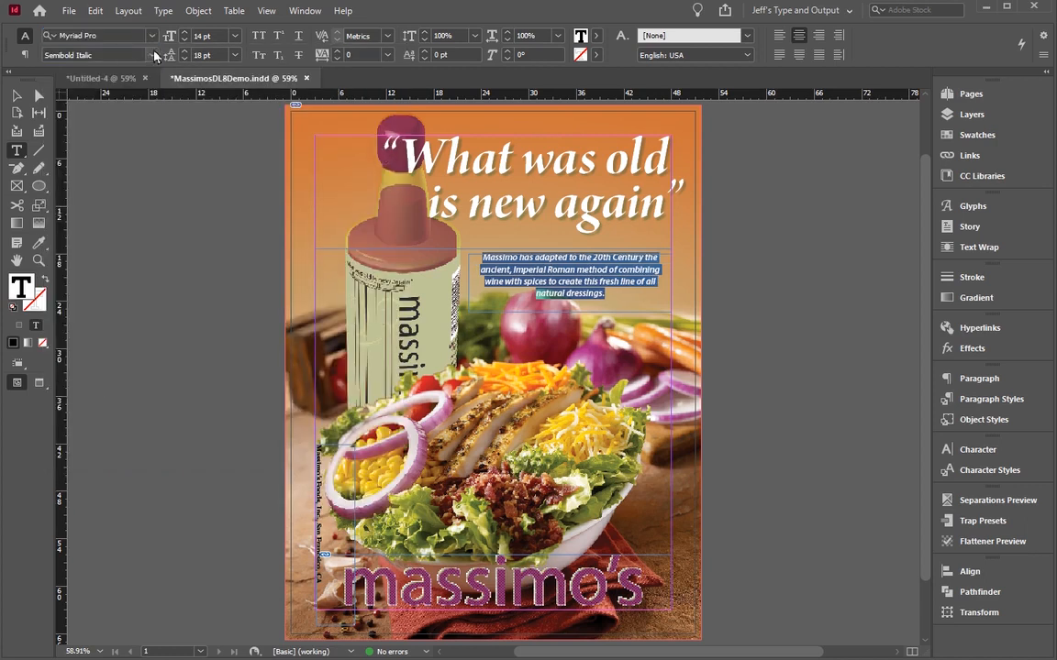
Step: Change the paragraph's font style to Semibold, its size to 18 pt and its leading to 23 pt
{"action": "left_click", "coordinate": [153, 55]}
{"action": "left_click", "coordinate": [82, 194]}
{"action": "left_click", "coordinate": [185, 52]}
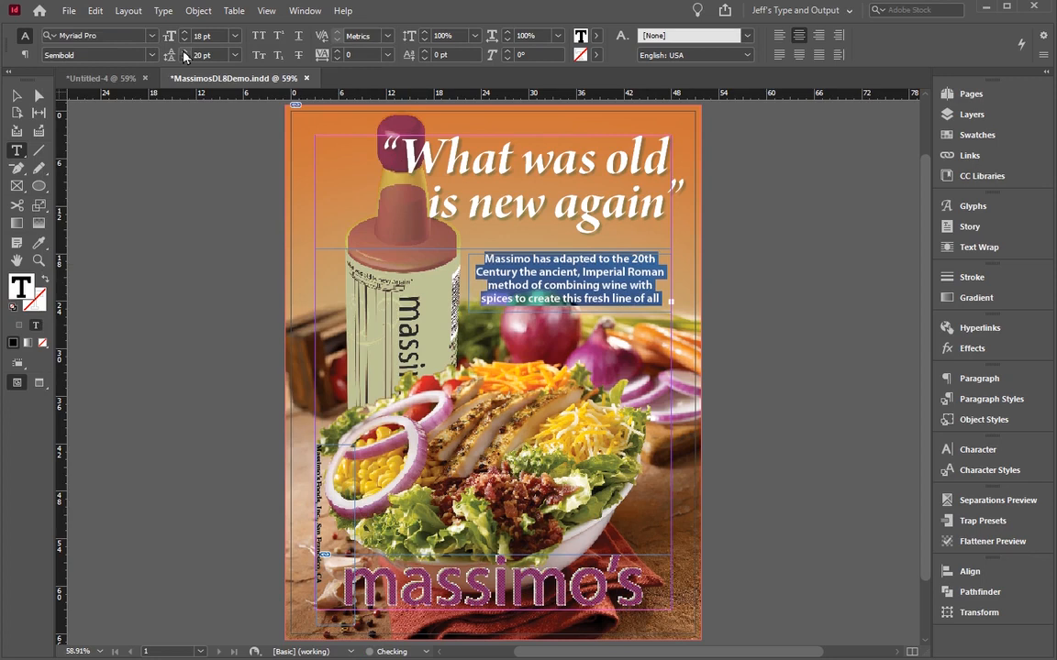
{"action": "left_click", "coordinate": [184, 52]}
{"action": "left_click", "coordinate": [184, 52]}
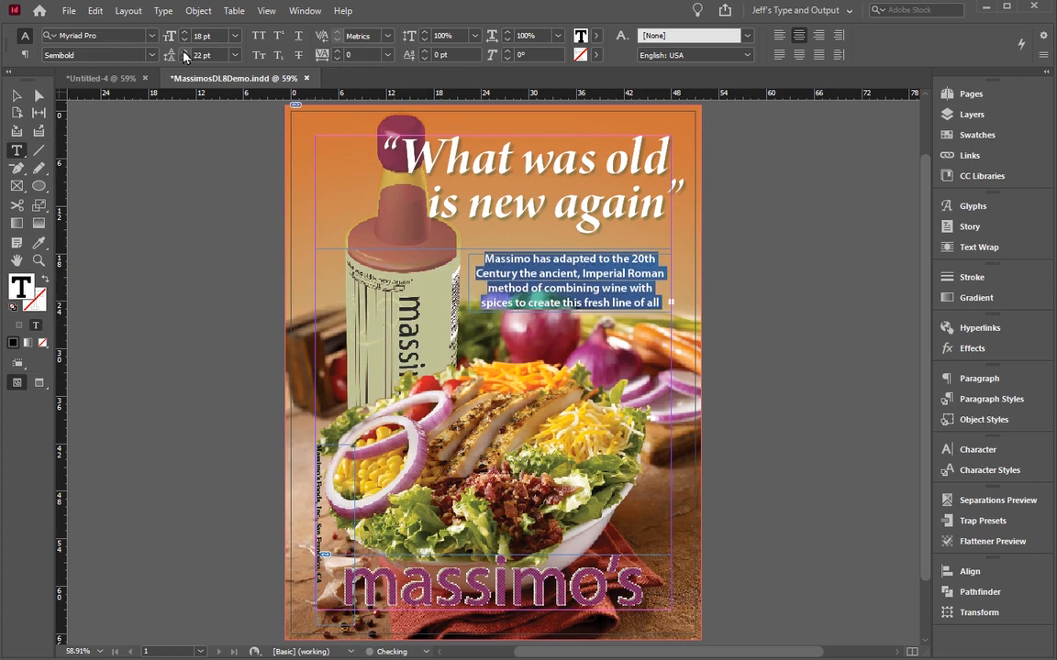
{"action": "left_click", "coordinate": [435, 180]}
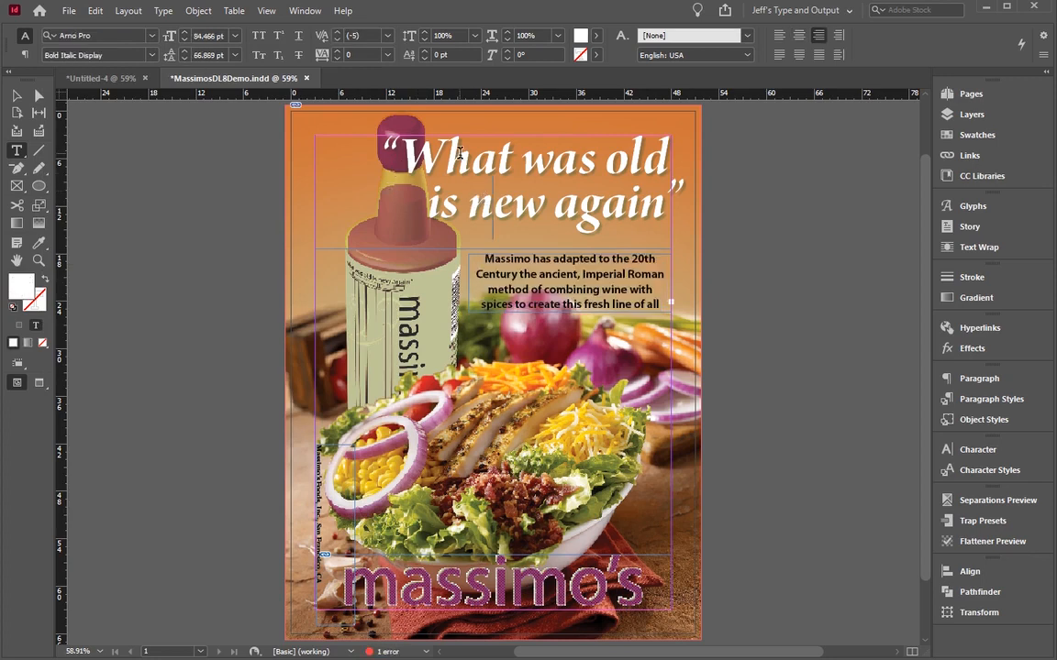
{"action": "key", "text": "ctrl+a"}
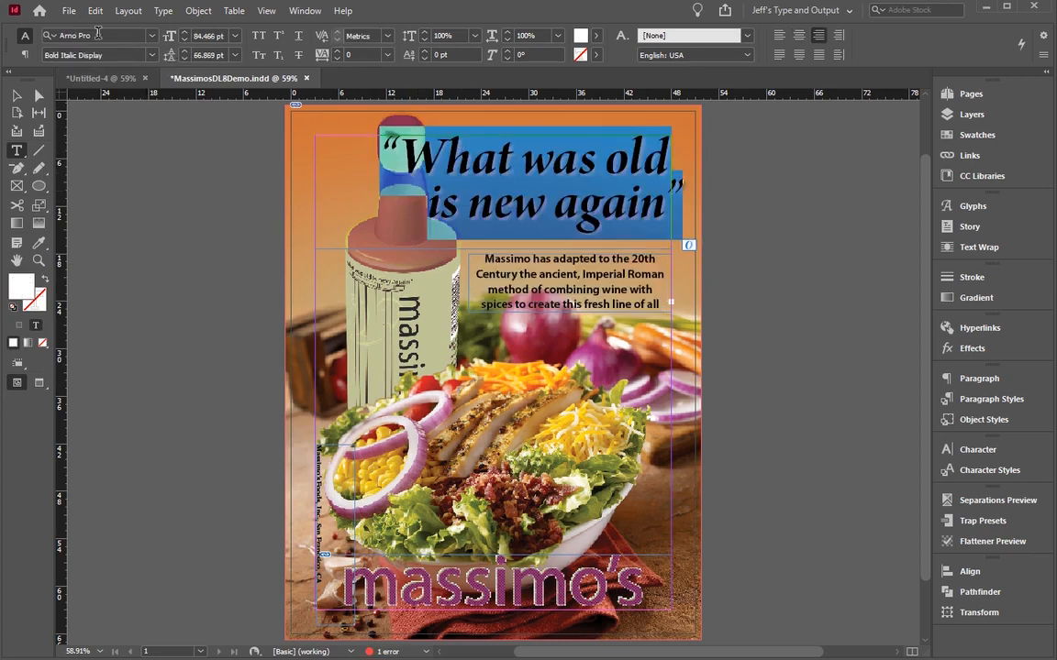
{"action": "left_click", "coordinate": [98, 33]}
{"action": "type", "text": "myriad"}
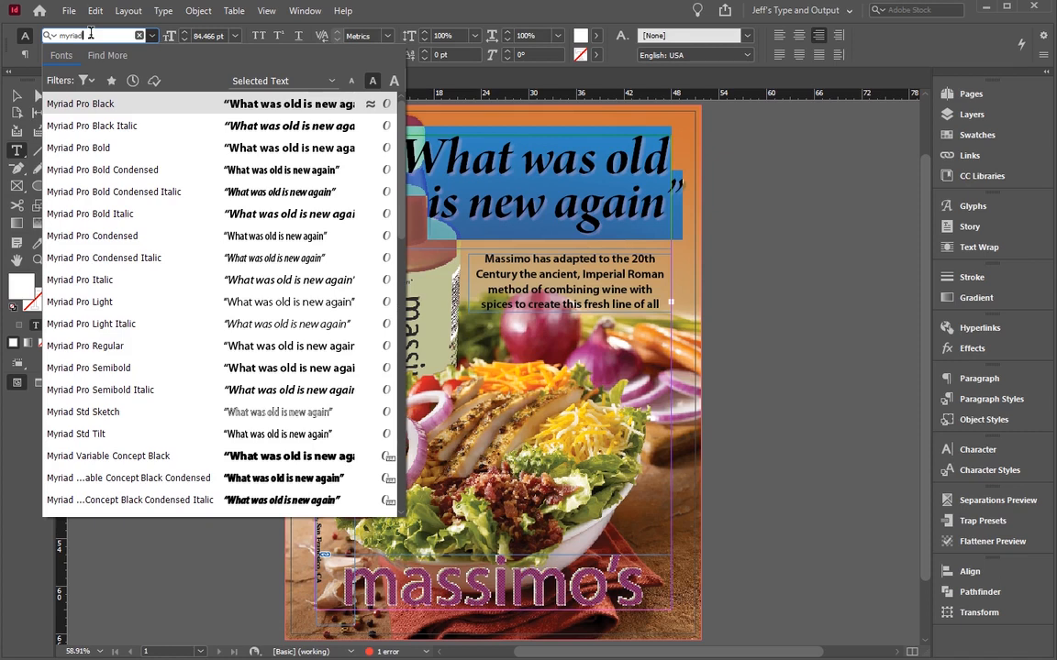
{"action": "key", "text": "Escape"}
{"action": "left_click_drag", "start_coordinate": [379, 165], "coordinate": [688, 220]}
Step: Enlarge the paragraph's text frame to about 26p7 wide by 10p10 high so all its text fits
{"action": "left_click", "coordinate": [510, 273]}
{"action": "left_click", "coordinate": [478, 268]}
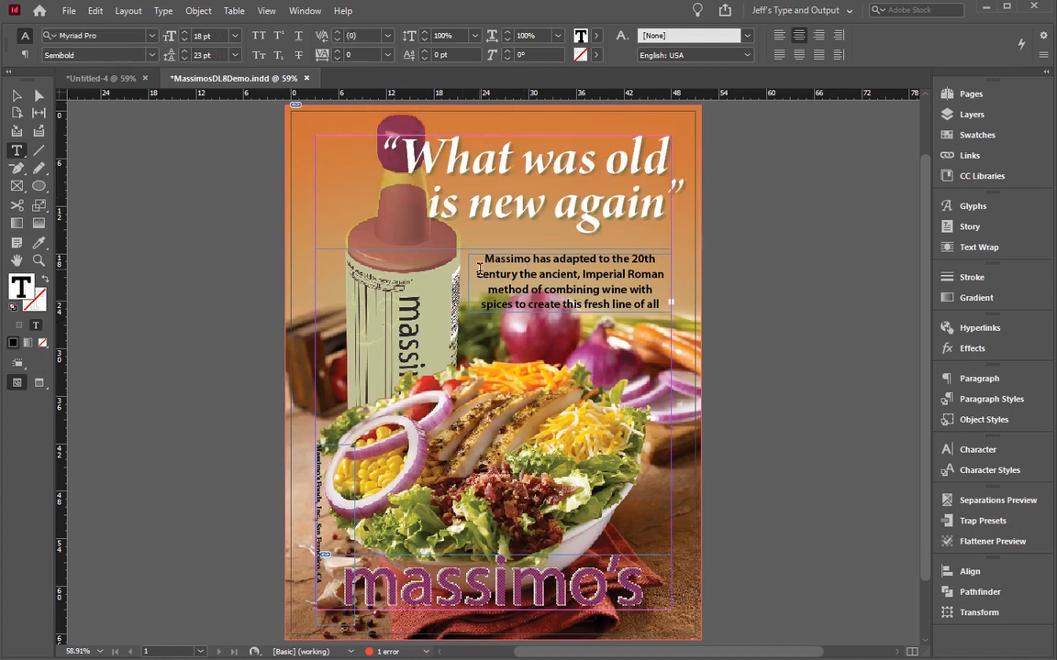
{"action": "left_click_drag", "start_coordinate": [481, 256], "coordinate": [594, 291]}
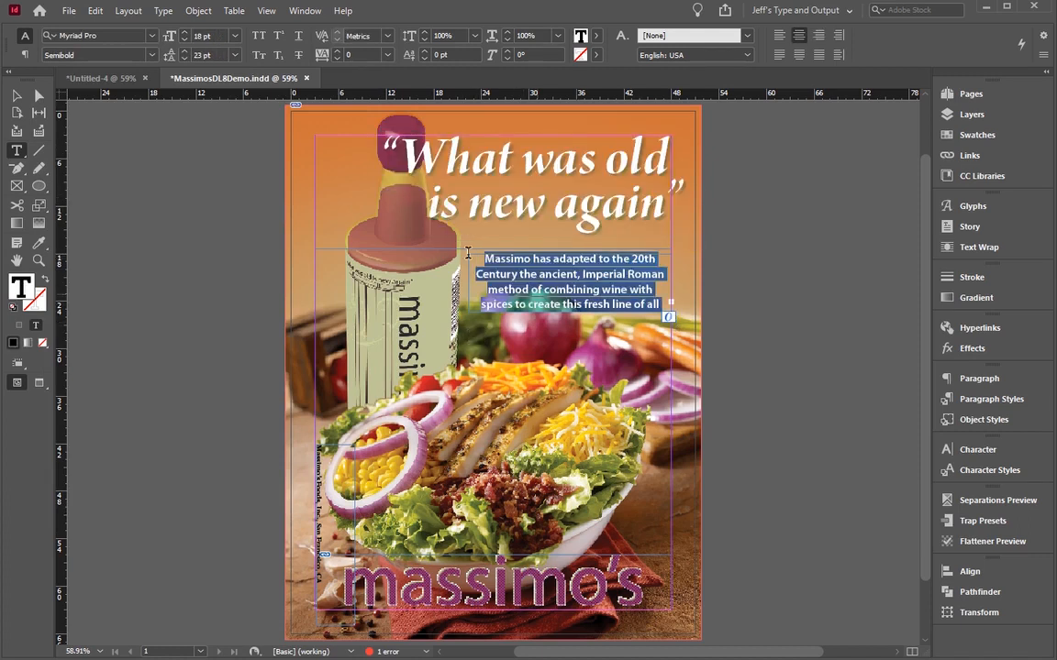
{"action": "key", "text": "Escape"}
{"action": "left_click_drag", "start_coordinate": [566, 254], "coordinate": [566, 249]}
{"action": "left_click_drag", "start_coordinate": [566, 312], "coordinate": [566, 335]}
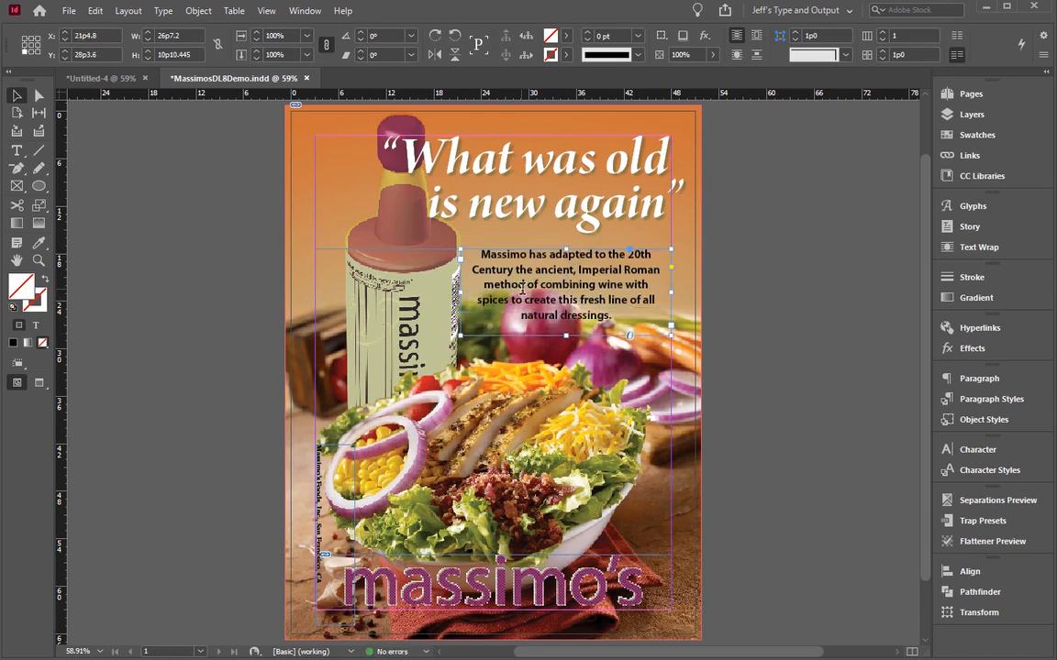
Step: Set the paragraph's type size to 16 pt and its leading to 24 pt
{"action": "double_click", "coordinate": [598, 318]}
{"action": "key", "text": "ctrl+a"}
{"action": "left_click", "coordinate": [184, 39]}
{"action": "left_click", "coordinate": [183, 39]}
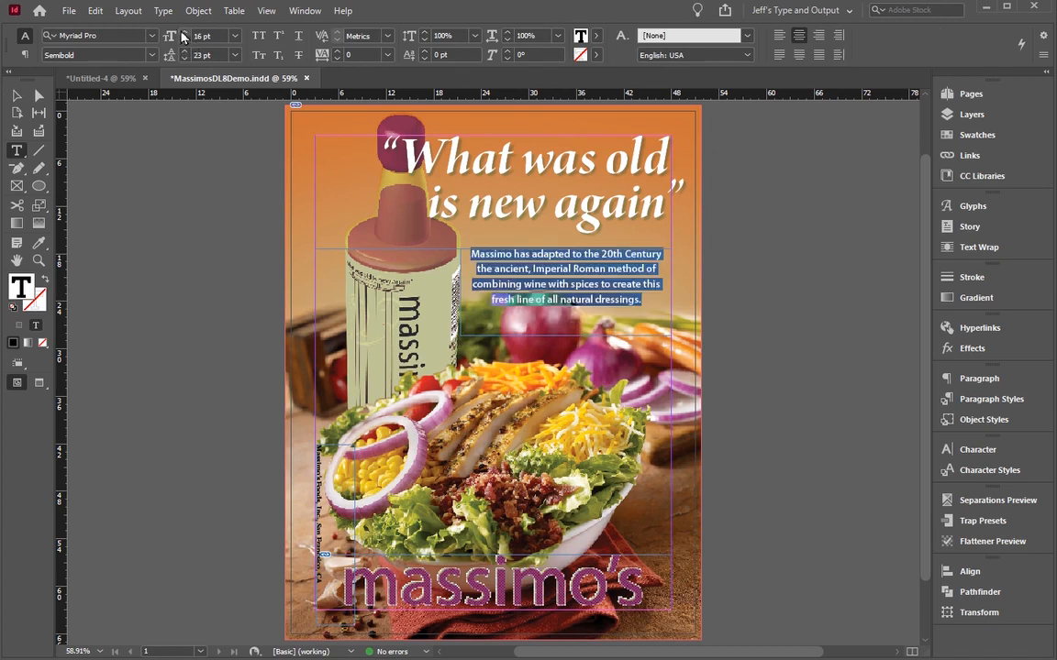
{"action": "left_click", "coordinate": [184, 51]}
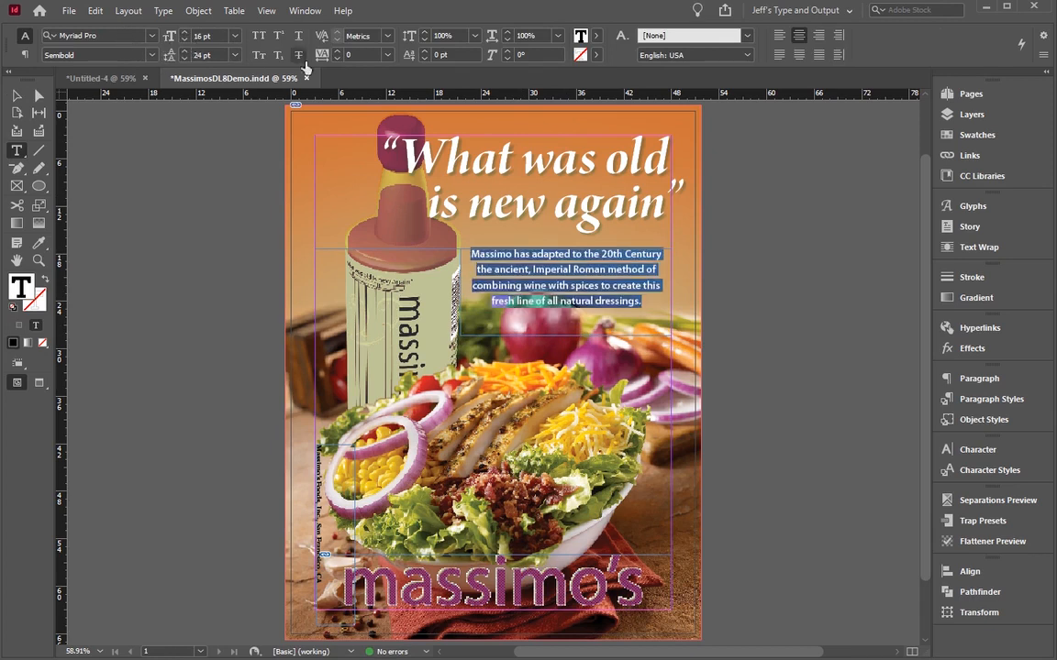
Step: Justify the paragraph with its last line centred and set its type size to 18 pt
{"action": "key", "text": "ctrl+shift+f"}
{"action": "left_click", "coordinate": [183, 34]}
{"action": "left_click", "coordinate": [183, 34]}
{"action": "left_click_drag", "start_coordinate": [525, 270], "coordinate": [598, 286]}
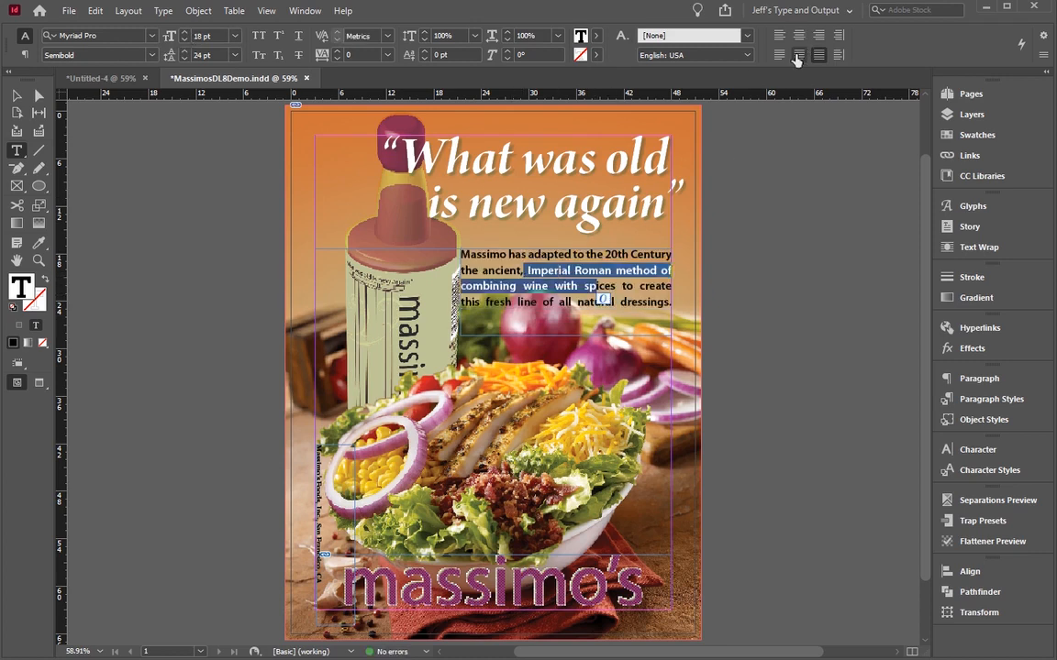
{"action": "left_click", "coordinate": [798, 55]}
{"action": "key", "text": "ctrl+shift+a"}
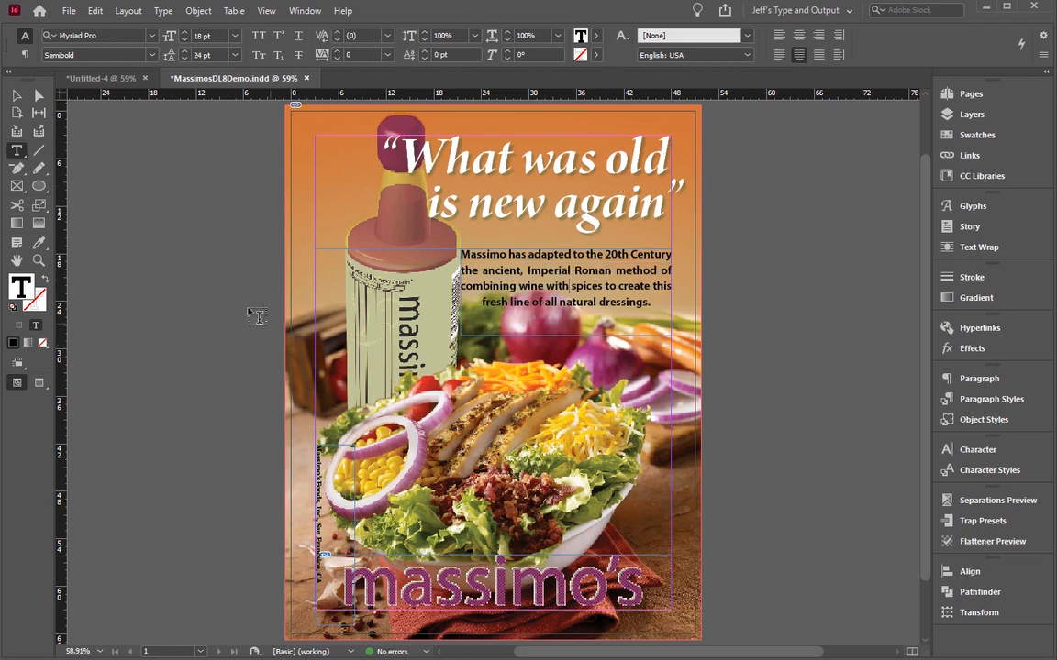
Step: Move the paragraph's frame up to a Y position of 27p8.6 and view its text frame options
{"action": "left_click", "coordinate": [17, 94]}
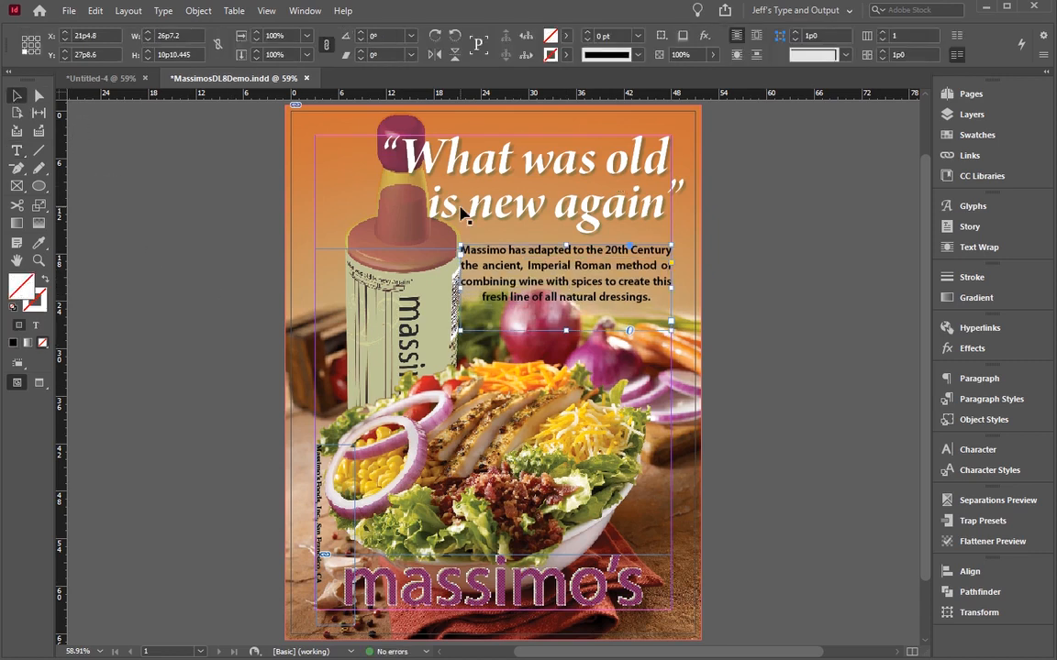
{"action": "key", "text": "ctrl+b"}
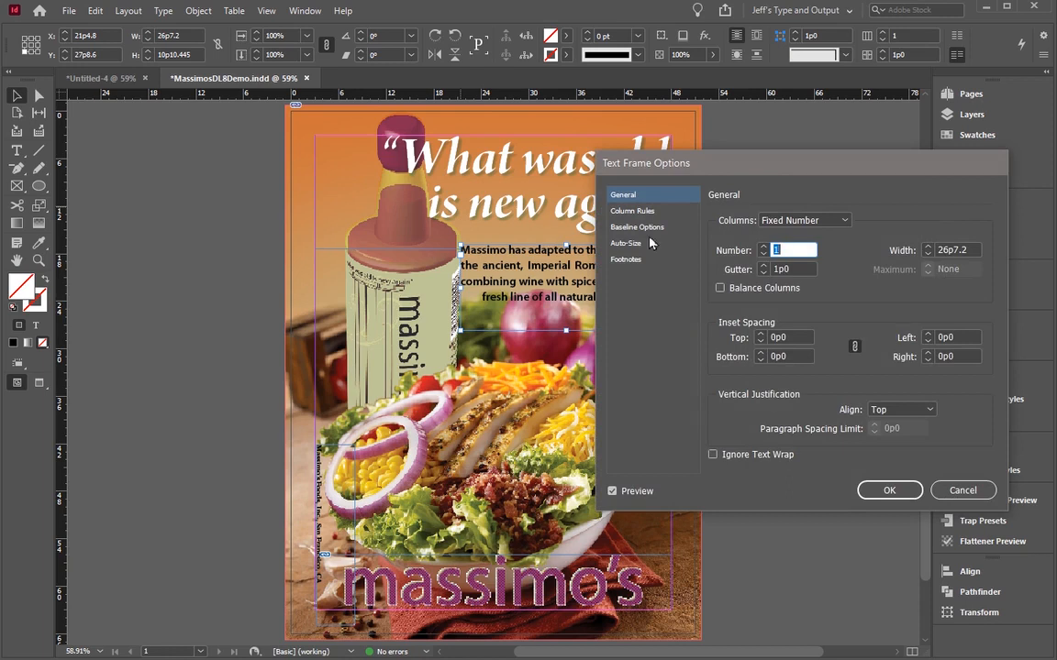
{"action": "left_click", "coordinate": [962, 490]}
{"action": "key", "text": "alt+Tab"}
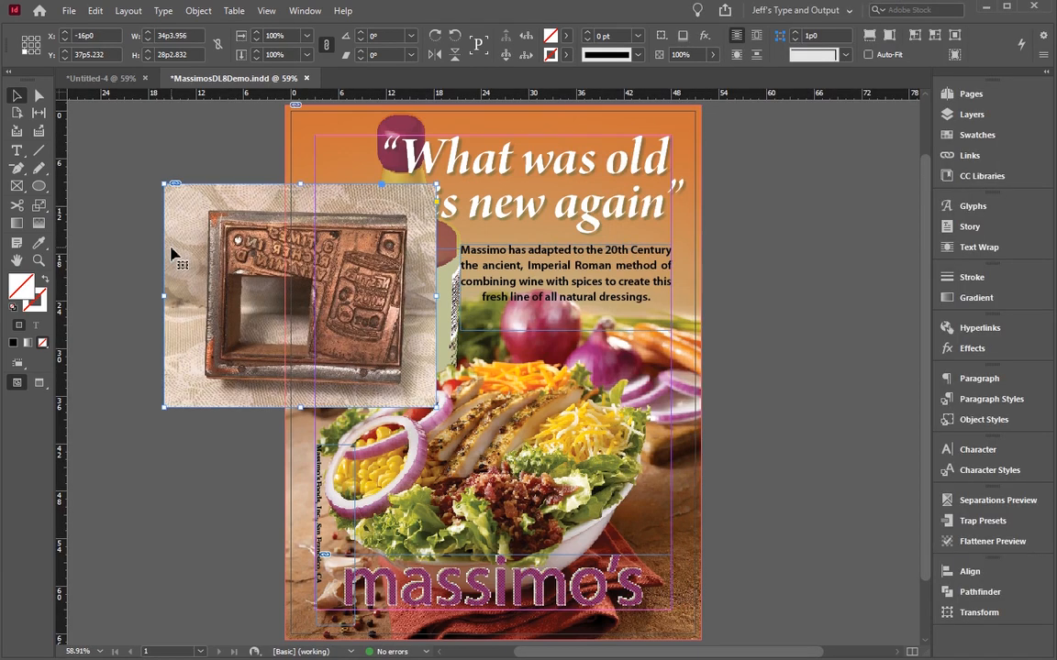
{"action": "left_click_drag", "start_coordinate": [266, 256], "coordinate": [236, 274]}
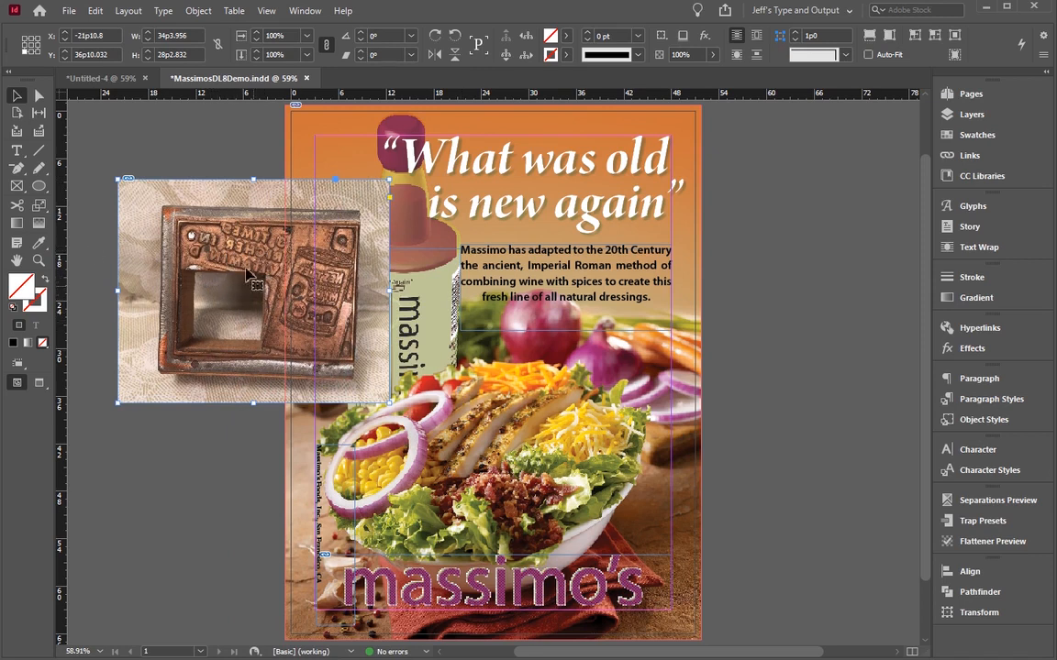
{"action": "key", "text": "Delete"}
Step: Fill the paragraph's frame with the bottle label's light green using the Eyedropper and add that colour to the swatches
{"action": "left_click", "coordinate": [536, 328]}
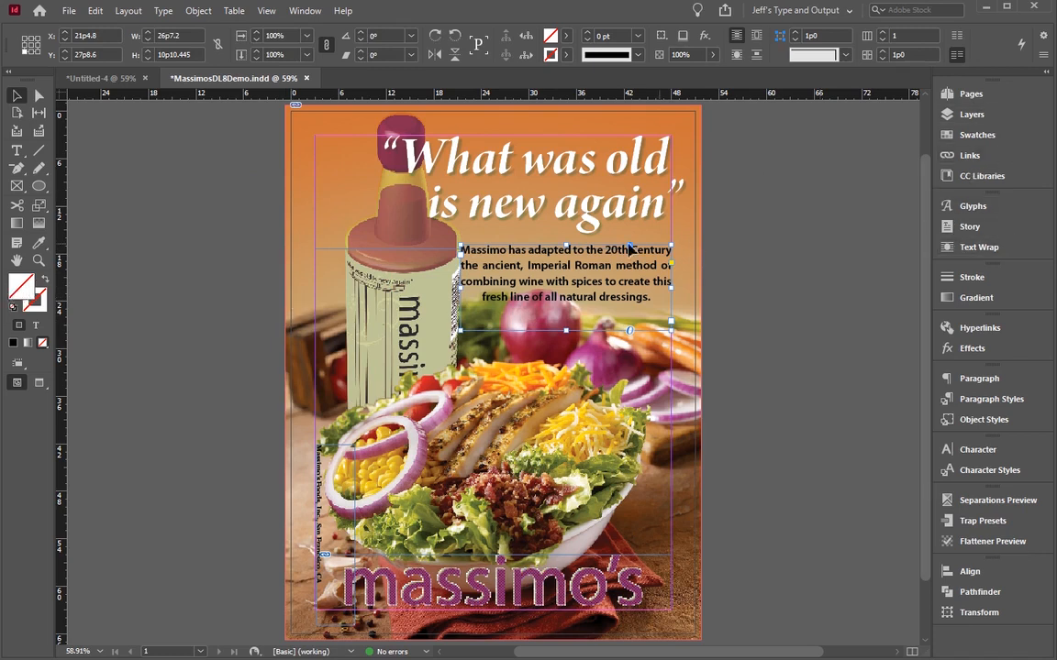
{"action": "left_click", "coordinate": [39, 241]}
{"action": "left_click", "coordinate": [433, 293]}
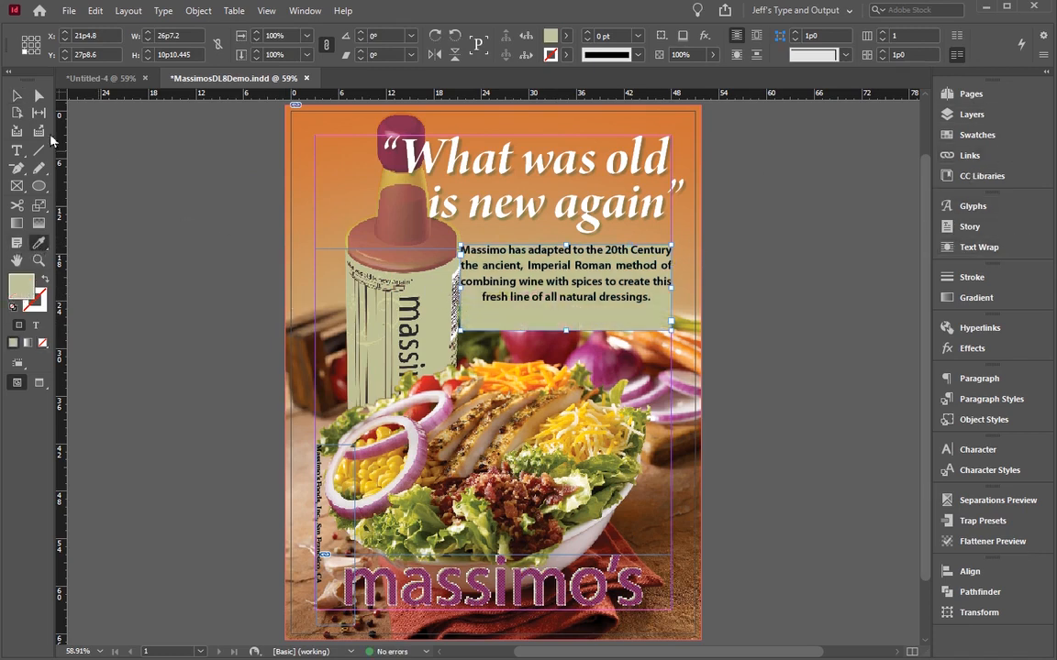
{"action": "left_click", "coordinate": [16, 95]}
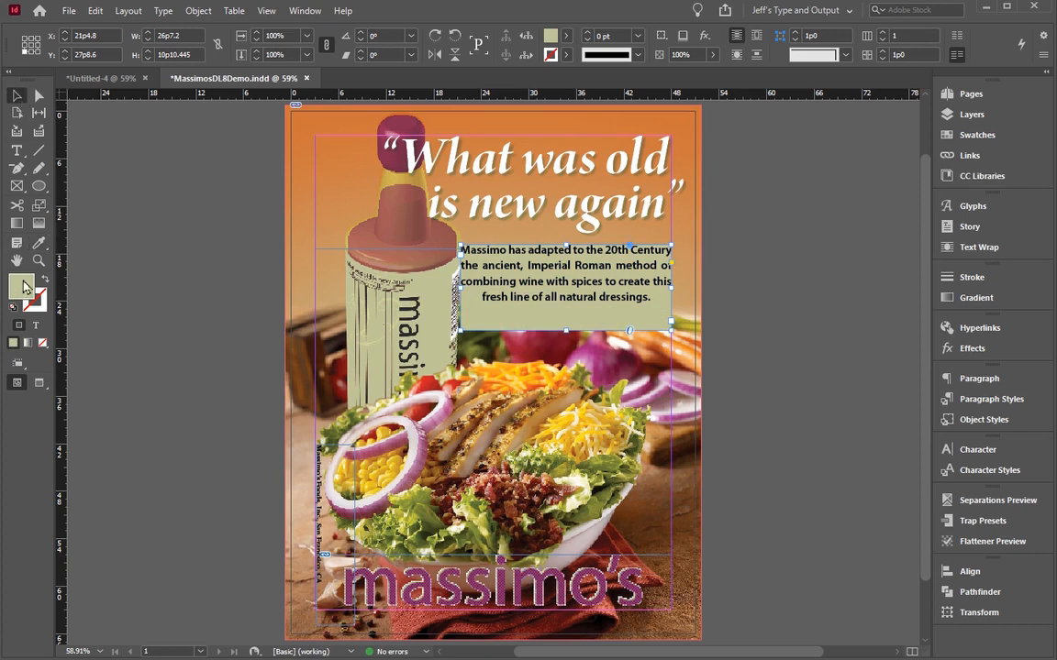
{"action": "key", "text": "F5"}
{"action": "left_click_drag", "start_coordinate": [747, 173], "coordinate": [785, 302]}
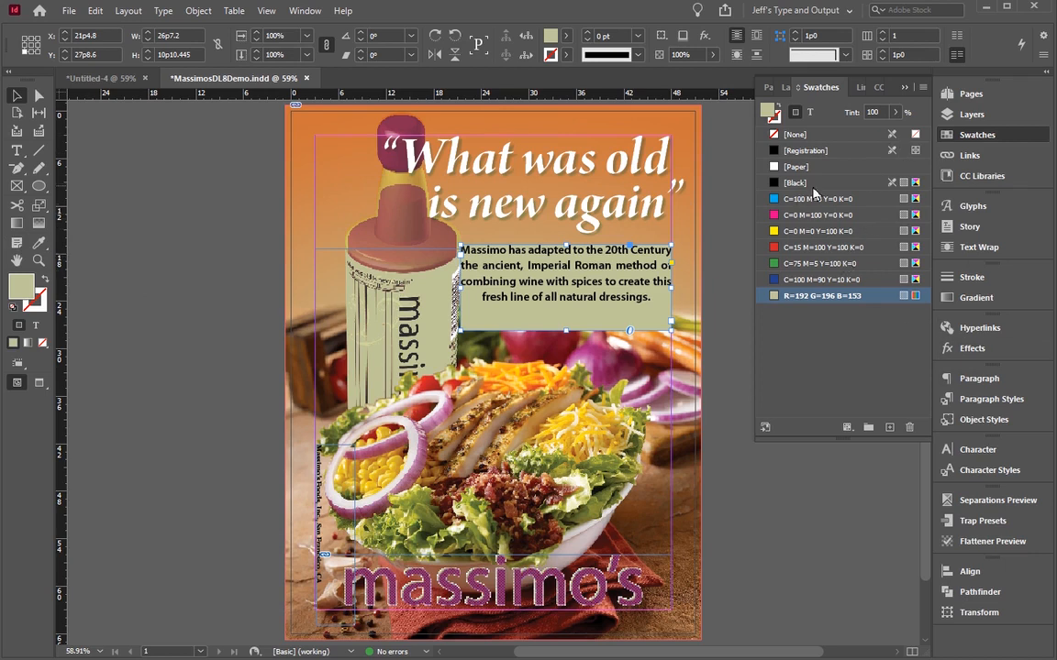
Step: Convert the sampled light green swatch from RGB to a CMYK process colour, keeping it named with its colour value
{"action": "double_click", "coordinate": [878, 298]}
{"action": "left_click", "coordinate": [438, 271]}
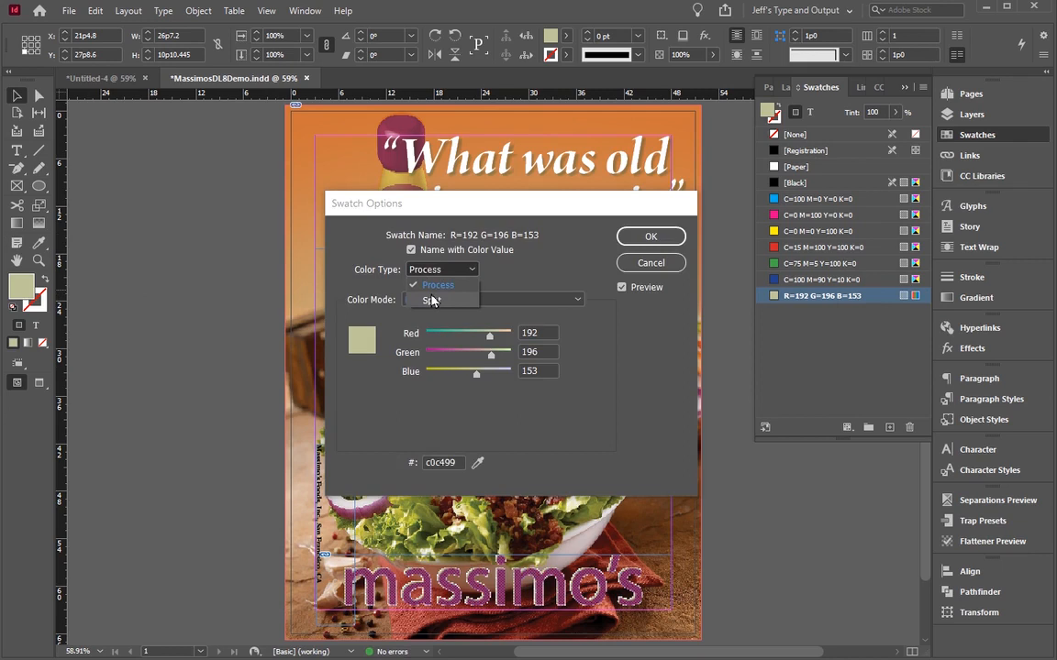
{"action": "left_click", "coordinate": [408, 248]}
{"action": "left_click", "coordinate": [426, 299]}
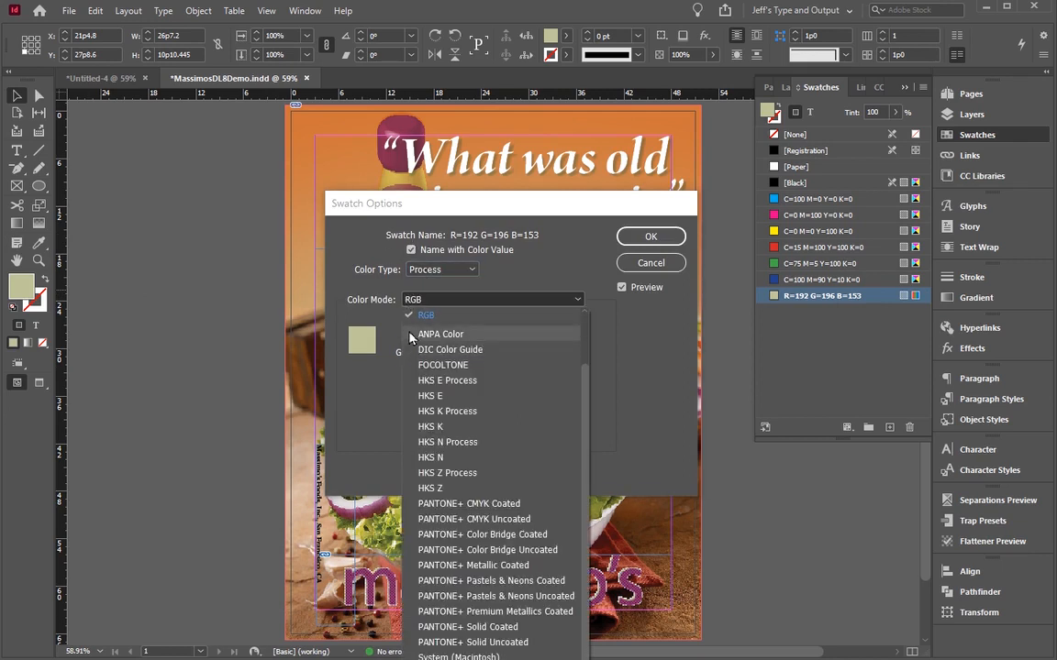
{"action": "scroll", "coordinate": [443, 395], "scroll_direction": "down", "scroll_amount": 1}
{"action": "scroll", "coordinate": [443, 397], "scroll_direction": "up", "scroll_amount": 3}
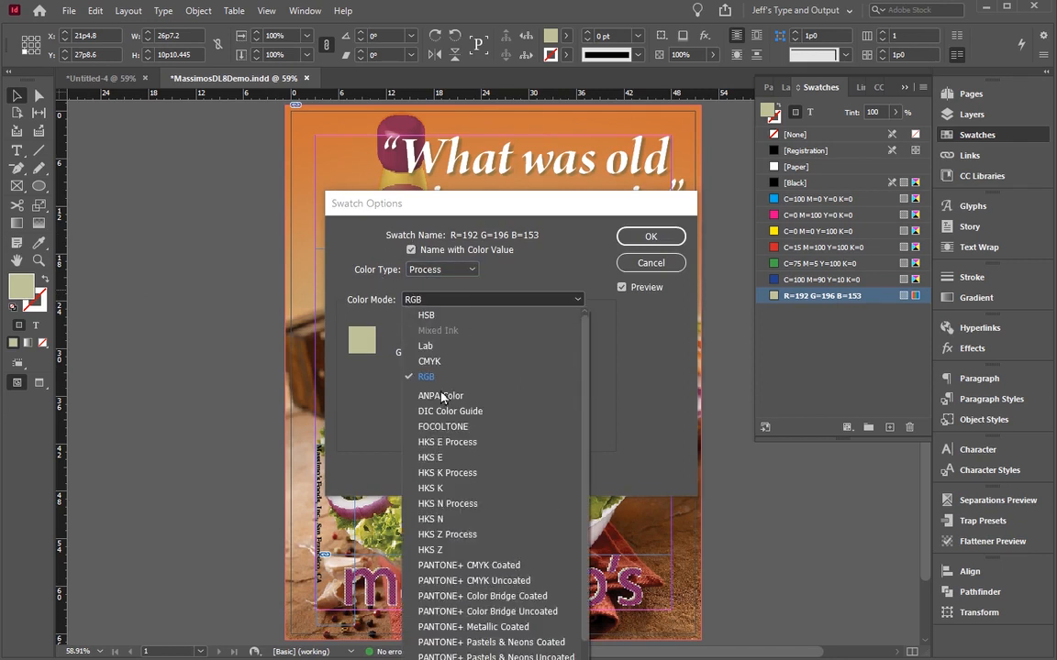
{"action": "left_click", "coordinate": [429, 362]}
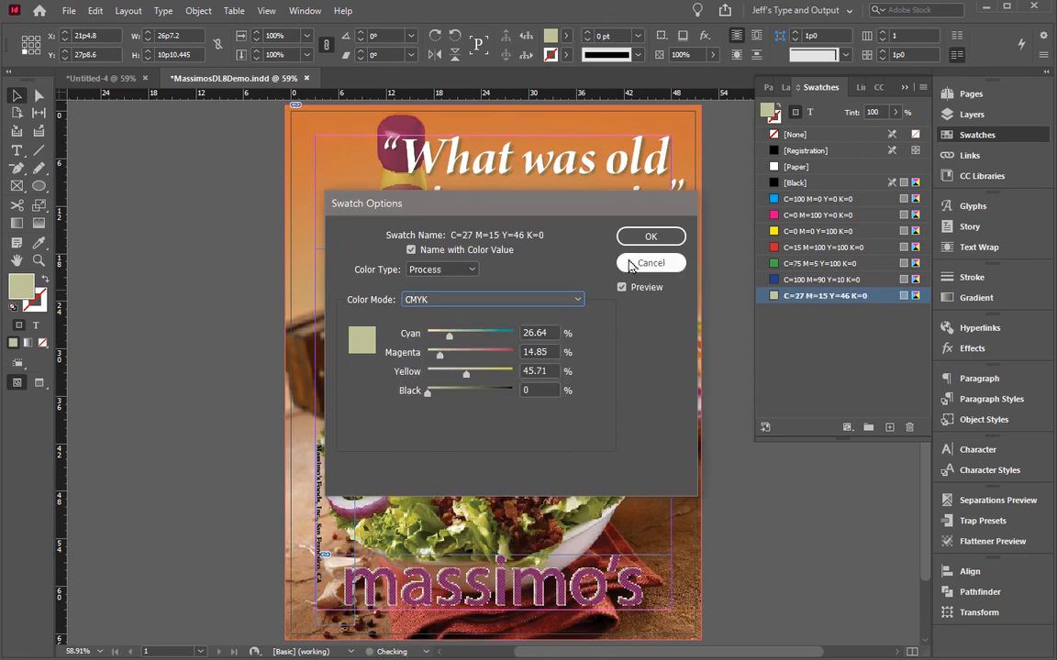
{"action": "left_click", "coordinate": [651, 238]}
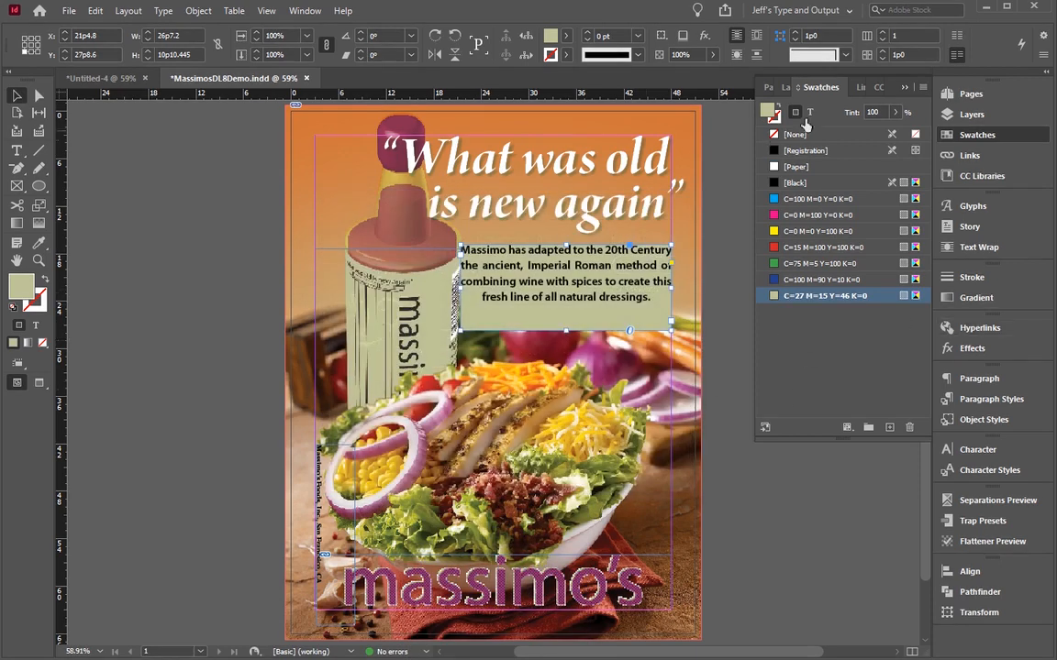
Step: Set the tint of the text frame's fill to 75% after trying 50%
{"action": "left_click", "coordinate": [878, 112]}
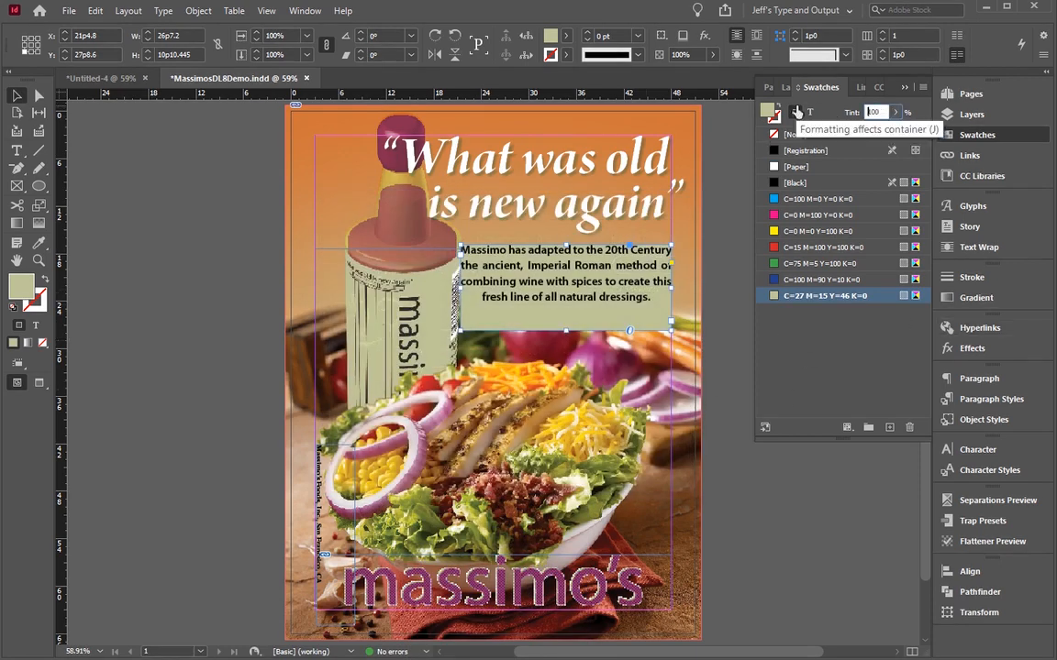
{"action": "type", "text": "50"}
{"action": "key", "text": "Return"}
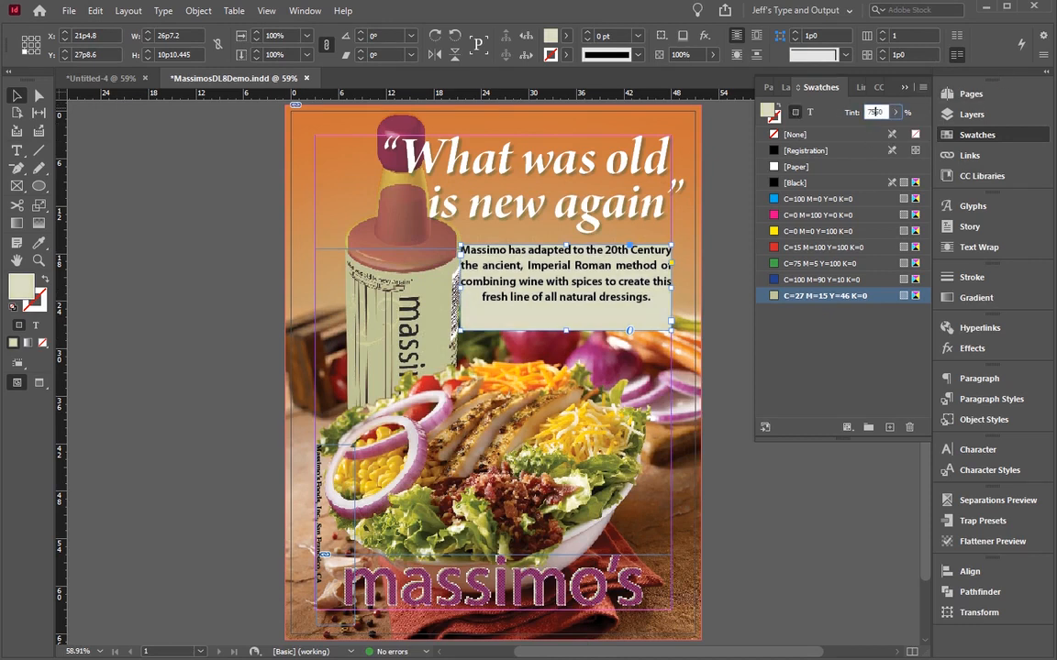
{"action": "type", "text": "75"}
{"action": "key", "text": "Return"}
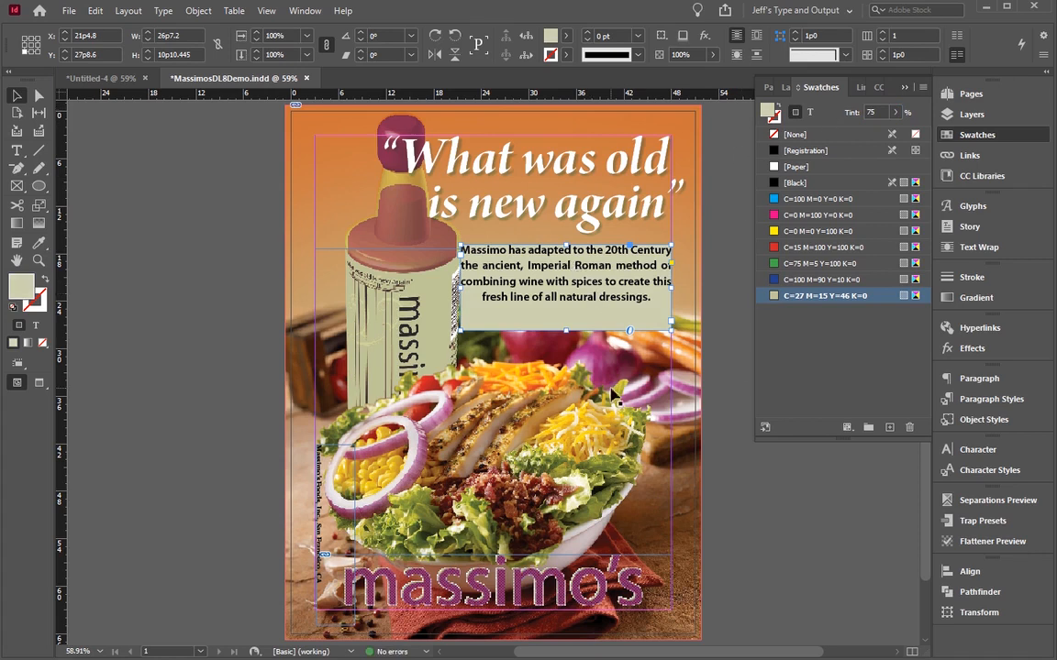
Step: In the text frame options, centre the text vertically and set the inset spacing to 0p8 on all sides
{"action": "key", "text": "ctrl+b"}
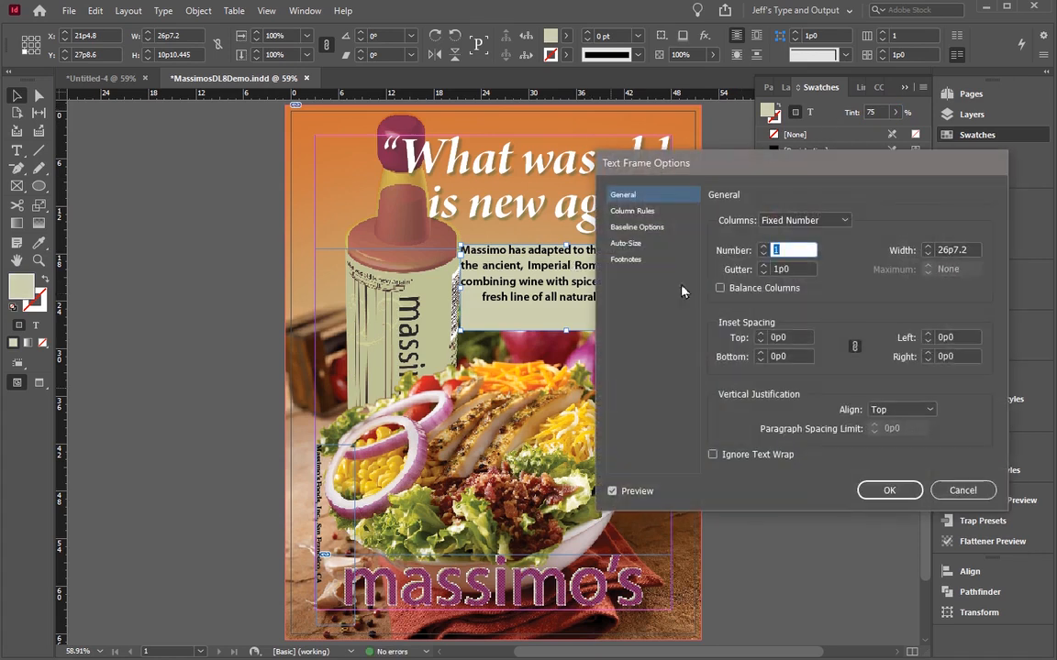
{"action": "left_click", "coordinate": [902, 409]}
{"action": "left_click", "coordinate": [890, 442]}
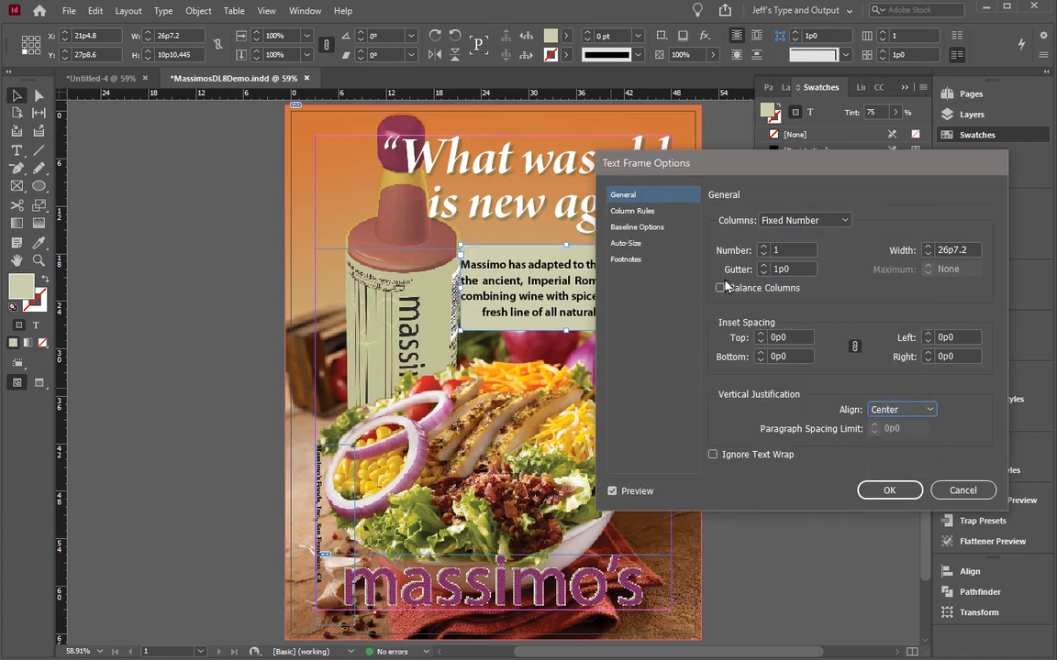
{"action": "left_click", "coordinate": [762, 336]}
{"action": "left_click", "coordinate": [761, 336]}
{"action": "left_click", "coordinate": [761, 336]}
{"action": "left_click", "coordinate": [761, 336]}
{"action": "left_click", "coordinate": [762, 336]}
{"action": "left_click", "coordinate": [761, 336]}
{"action": "left_click", "coordinate": [761, 336]}
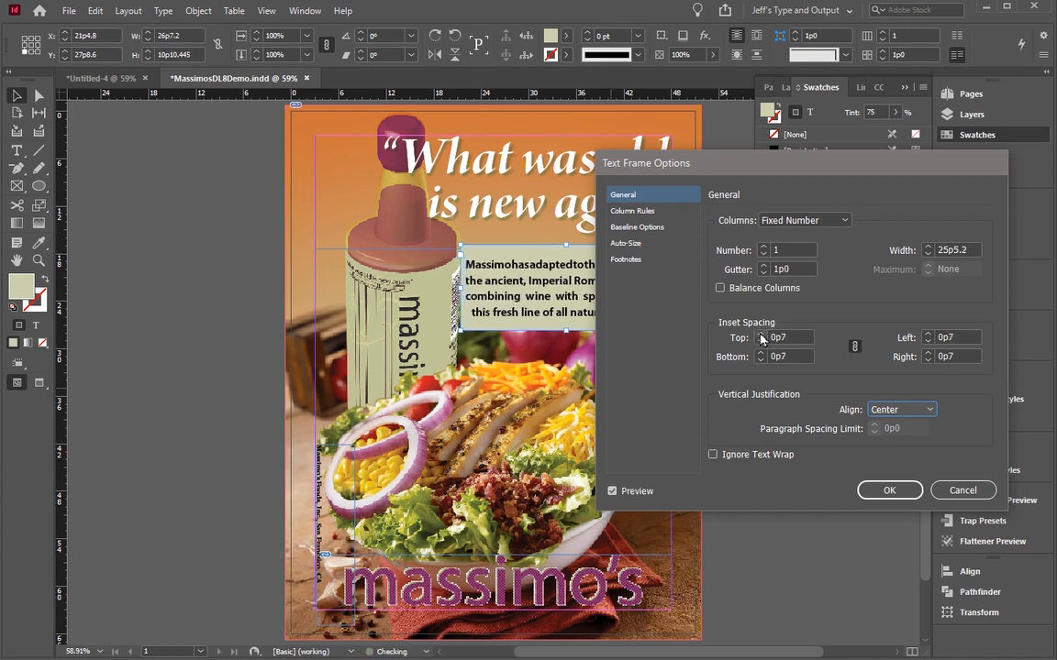
{"action": "left_click", "coordinate": [762, 335]}
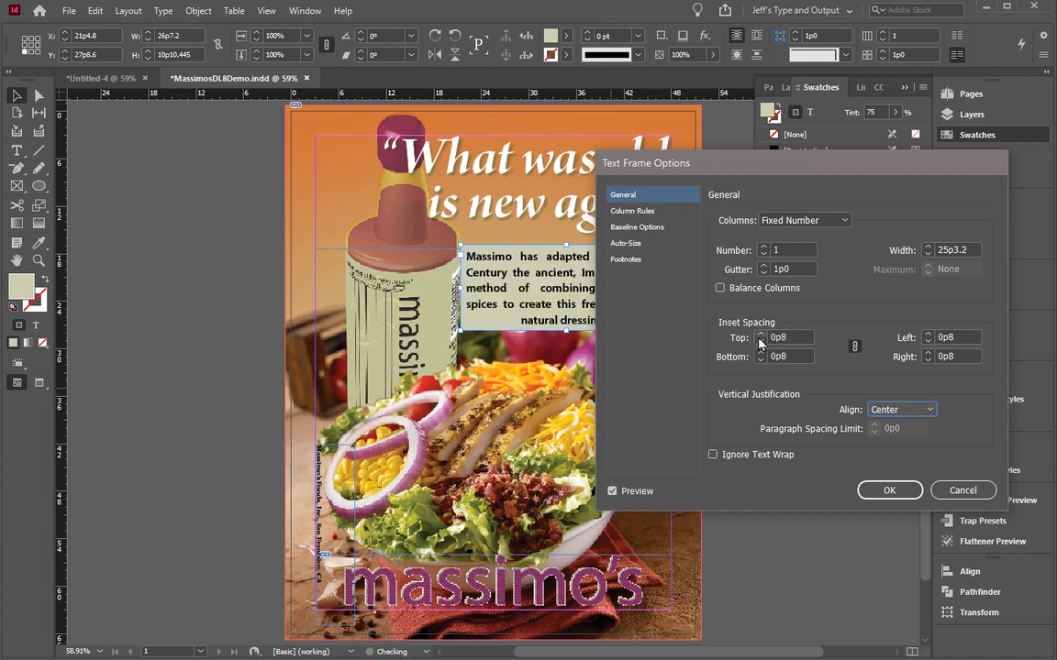
Step: Set the text frame's first baseline offset to x Height and apply the frame options
{"action": "left_click", "coordinate": [651, 226]}
{"action": "left_click", "coordinate": [794, 240]}
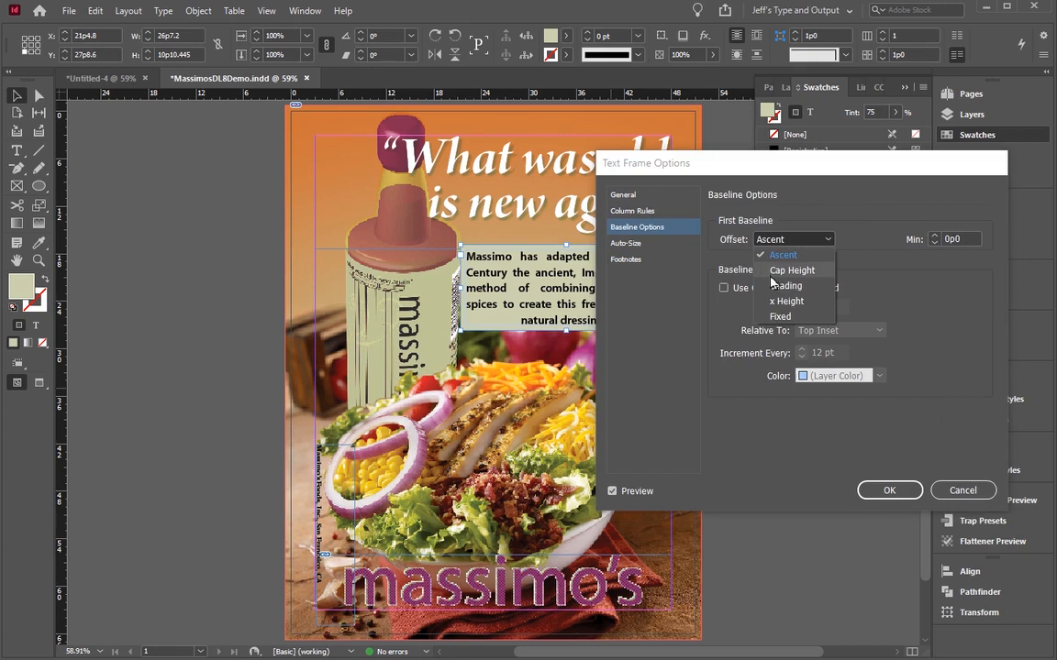
{"action": "left_click", "coordinate": [785, 301]}
{"action": "left_click", "coordinate": [879, 490]}
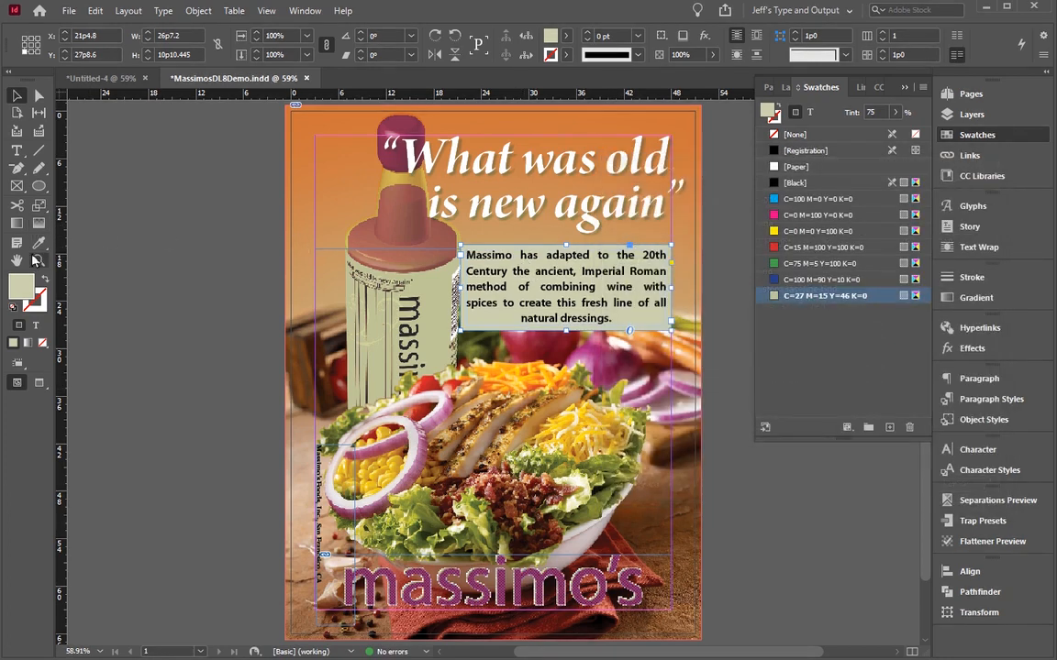
Step: Narrow the paragraph's frame from its left edge to a width of 25p4.8 and lower it to a Y position of 29p6
{"action": "left_click", "coordinate": [38, 262]}
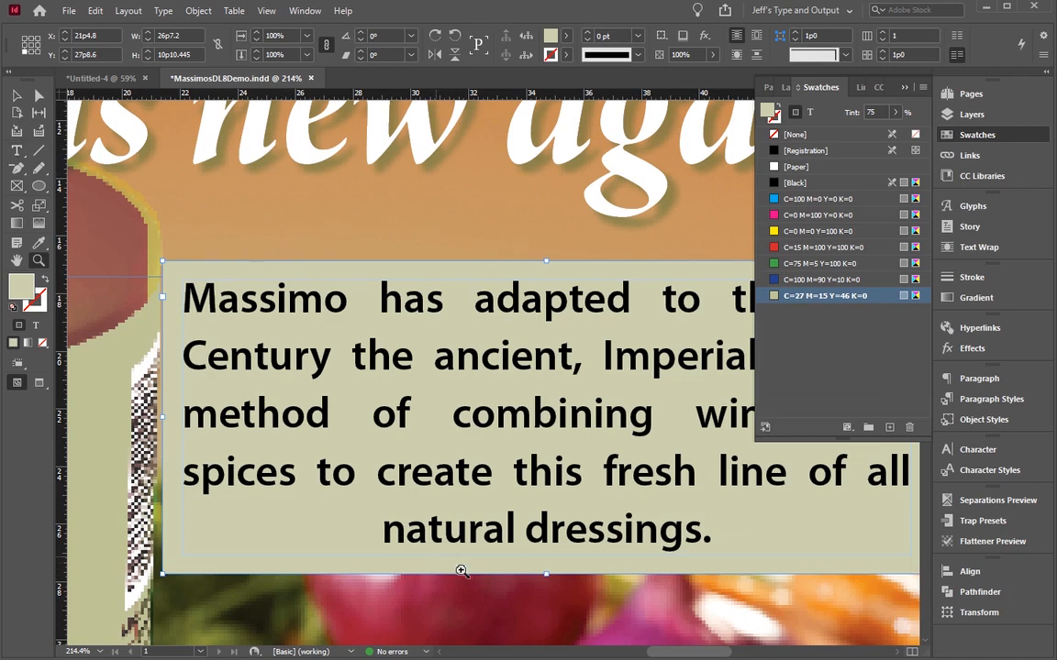
{"action": "key", "text": "ctrl+minus"}
{"action": "key", "text": "ctrl+minus"}
{"action": "key", "text": "ctrl+minus"}
{"action": "key", "text": "ctrl+minus"}
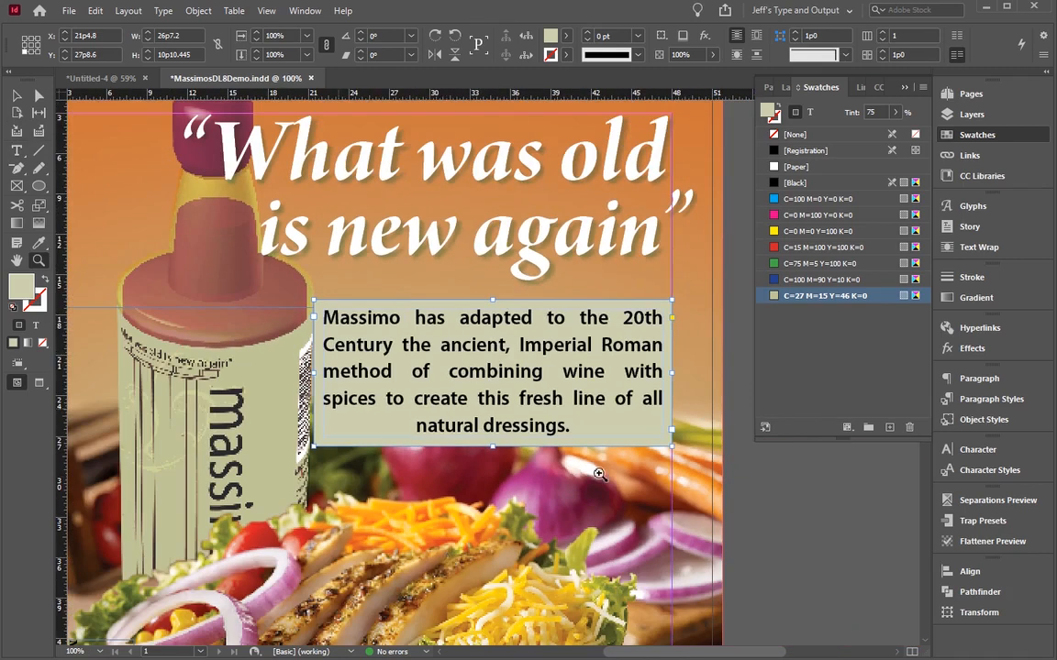
{"action": "left_click", "coordinate": [17, 95]}
{"action": "mouse_move", "coordinate": [315, 375]}
{"action": "left_mouse_down"}
{"action": "mouse_move", "coordinate": [298, 346]}
{"action": "mouse_move", "coordinate": [332, 374]}
{"action": "left_mouse_up"}
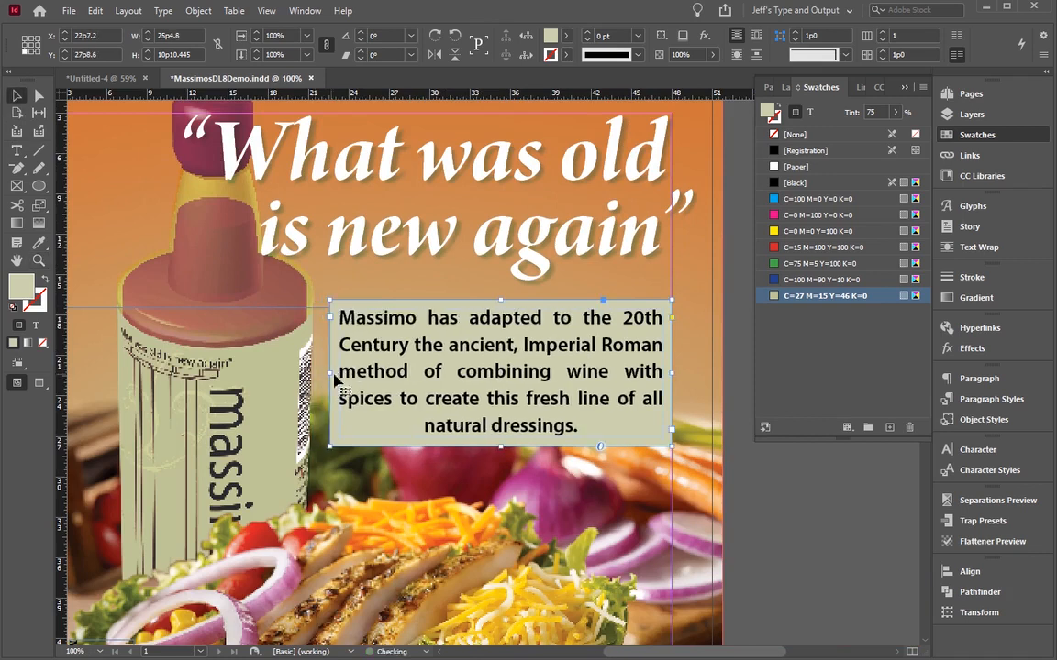
{"action": "left_click_drag", "start_coordinate": [483, 396], "coordinate": [486, 424]}
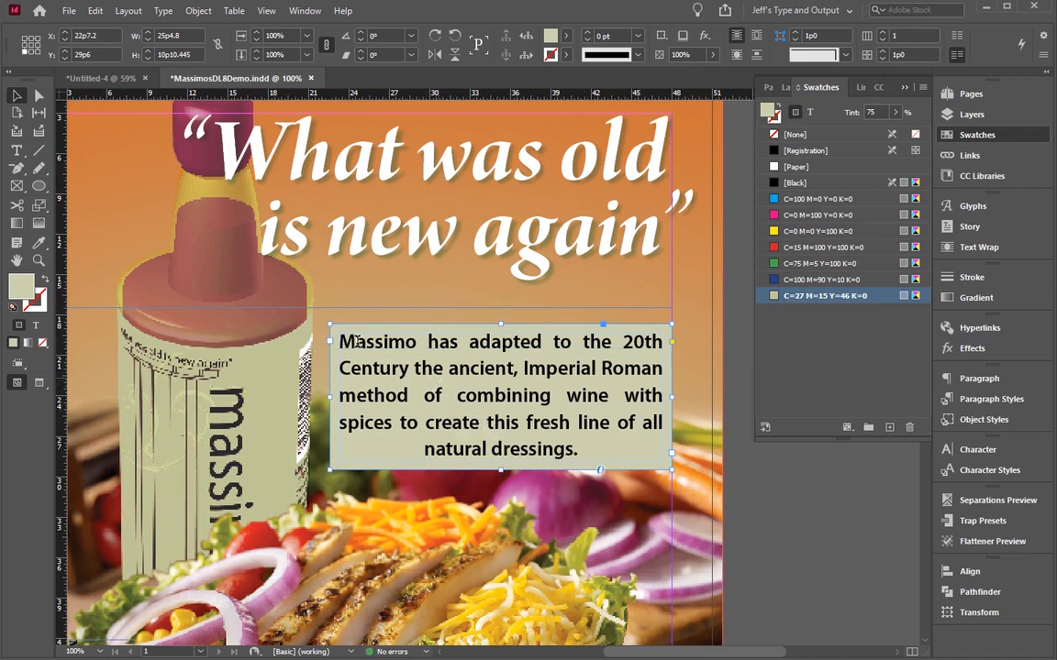
{"action": "triple_click", "coordinate": [394, 370]}
{"action": "key", "text": "Escape"}
Step: Apply Bevel corners of 1p0 to all four corners of the text frame after previewing the Inverse Rounded and Fancy shapes
{"action": "left_click", "coordinate": [198, 10]}
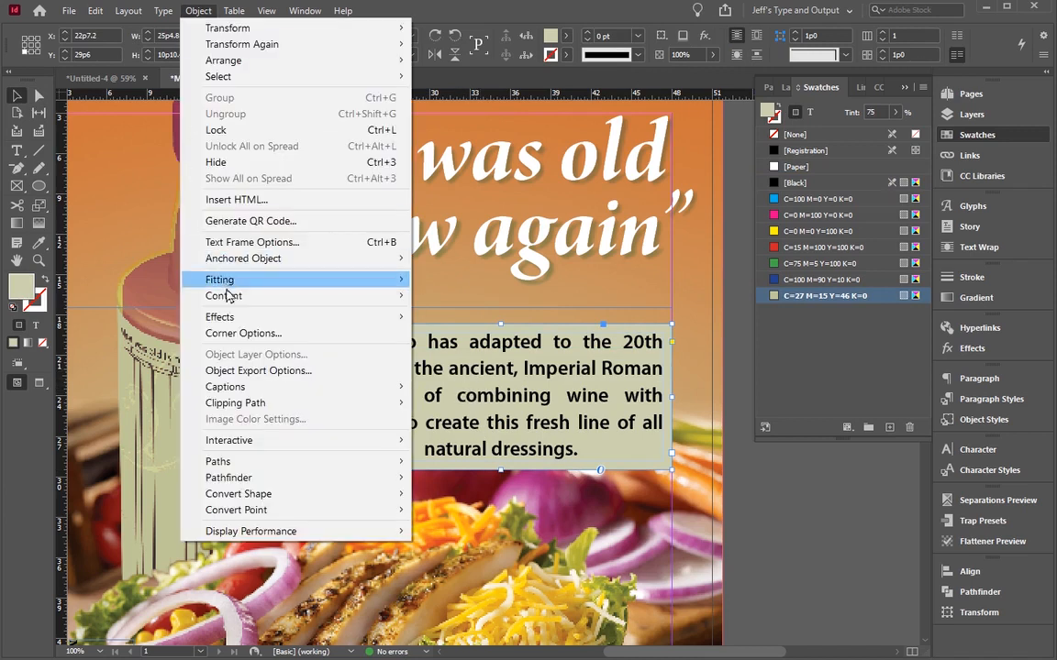
{"action": "left_click", "coordinate": [236, 333]}
{"action": "left_click_drag", "start_coordinate": [427, 277], "coordinate": [324, 165]}
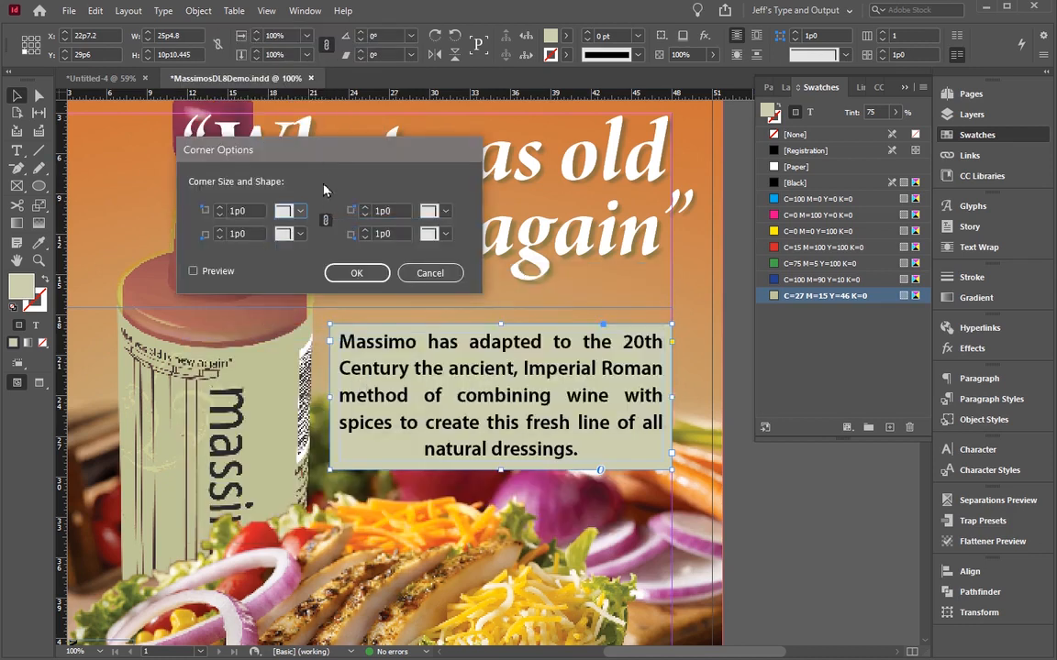
{"action": "left_click", "coordinate": [301, 212]}
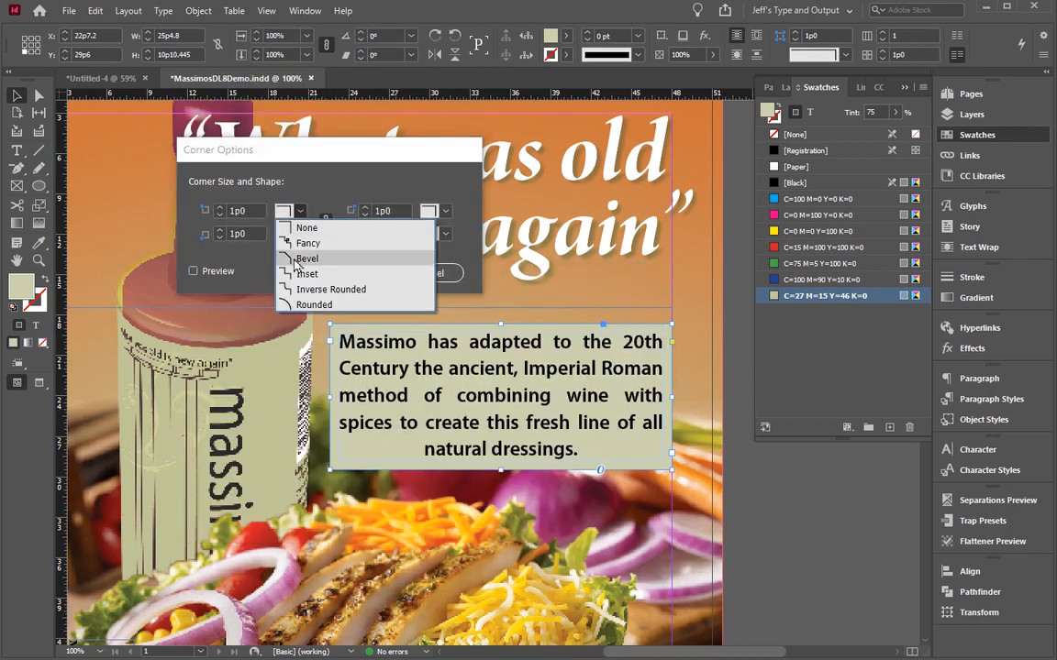
{"action": "left_click", "coordinate": [287, 288]}
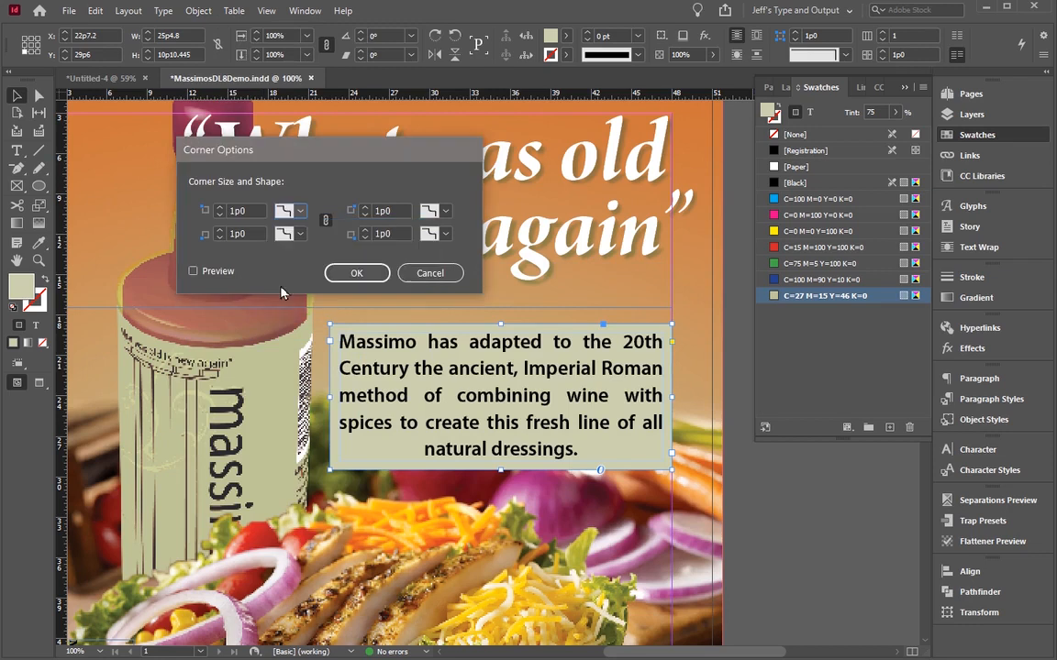
{"action": "left_click", "coordinate": [199, 275]}
{"action": "left_click", "coordinate": [293, 216]}
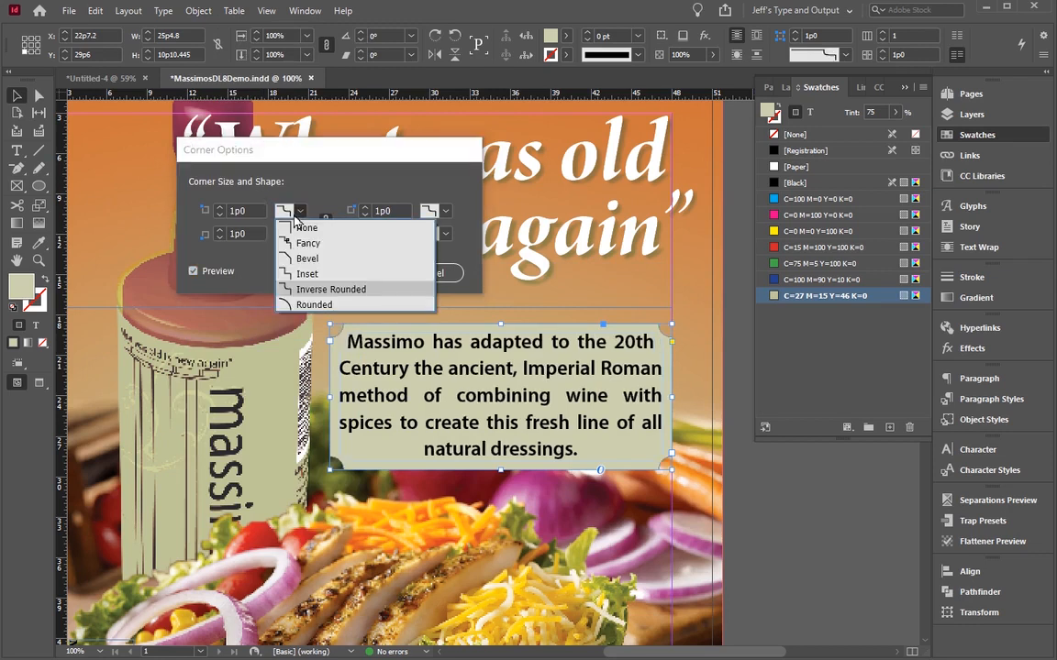
{"action": "left_click", "coordinate": [307, 259]}
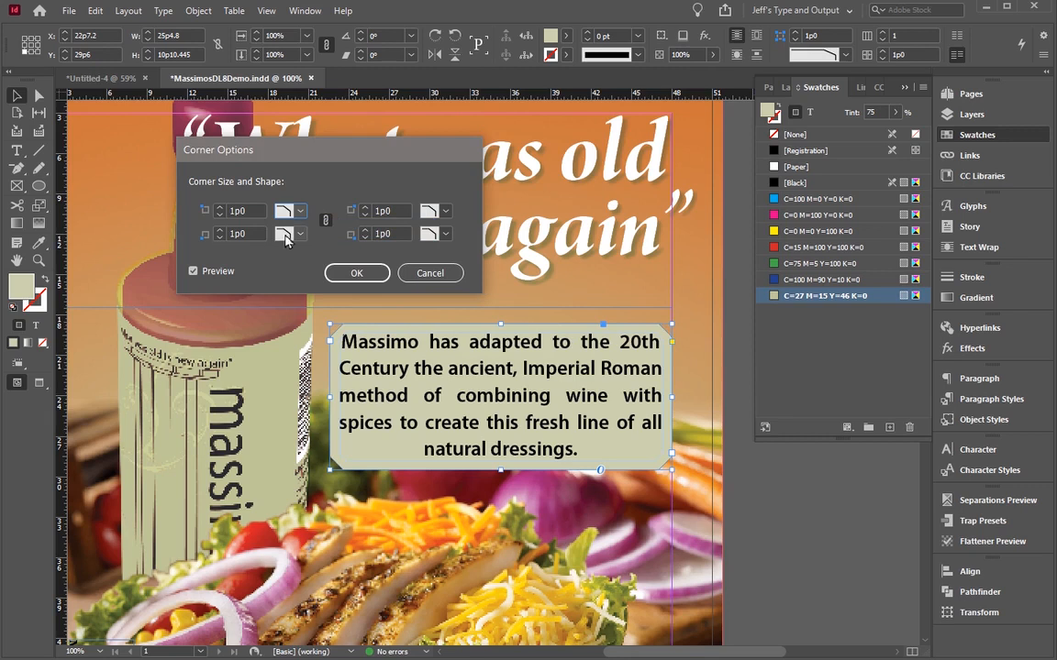
{"action": "left_click", "coordinate": [285, 235]}
{"action": "left_click", "coordinate": [307, 265]}
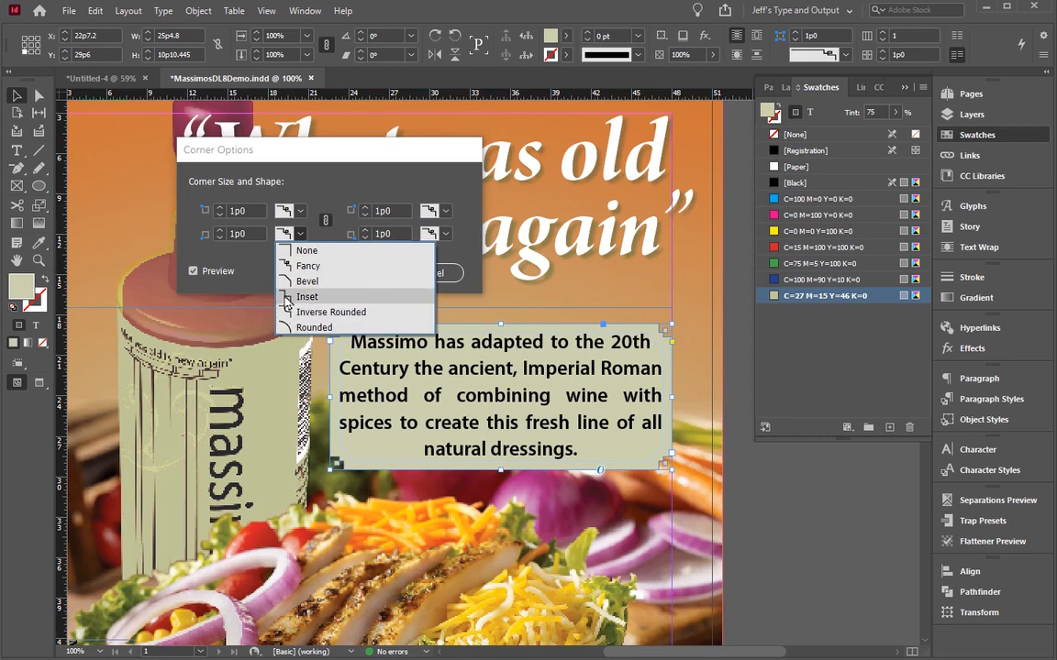
{"action": "left_click", "coordinate": [303, 281]}
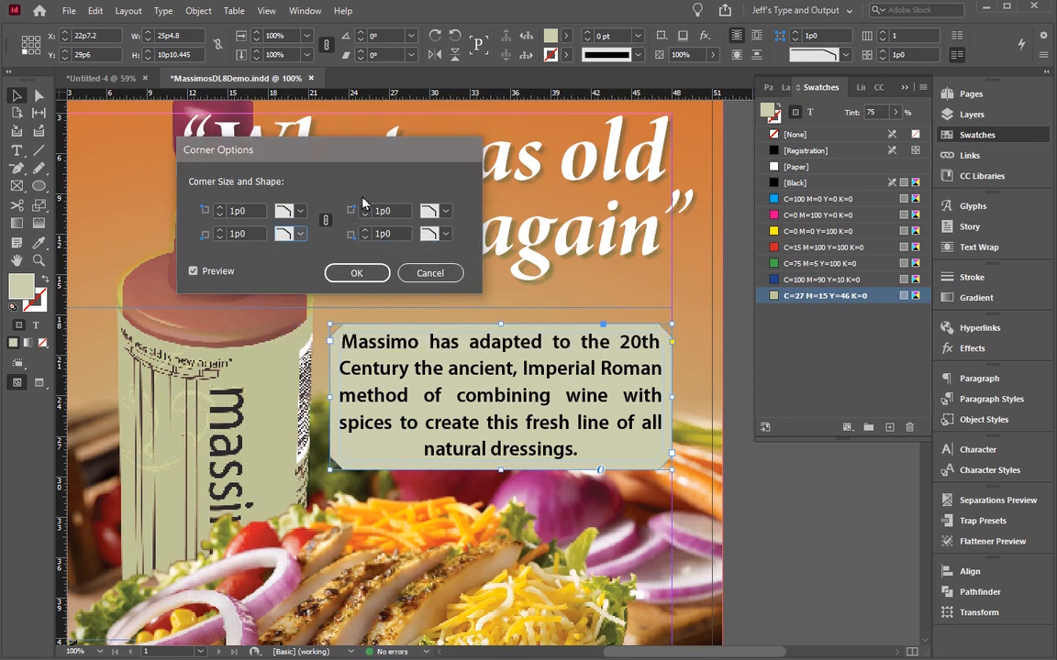
{"action": "left_click", "coordinate": [363, 273]}
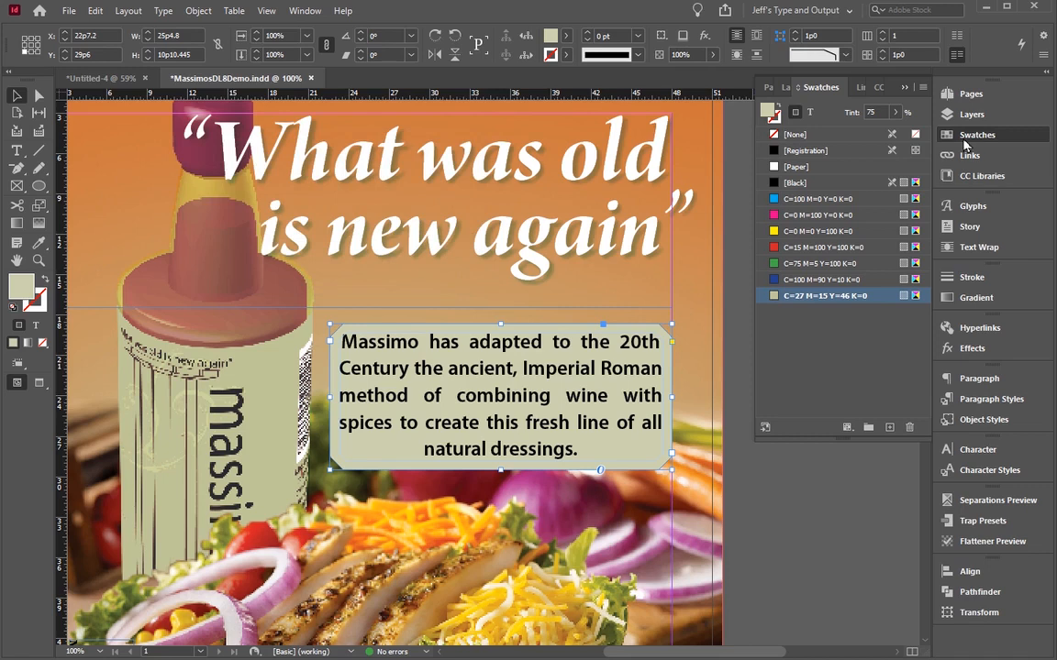
Step: Give the text frame a Thick - Thin - Thick stroke with a weight of 10 pt
{"action": "left_click", "coordinate": [972, 276]}
{"action": "left_click", "coordinate": [881, 399]}
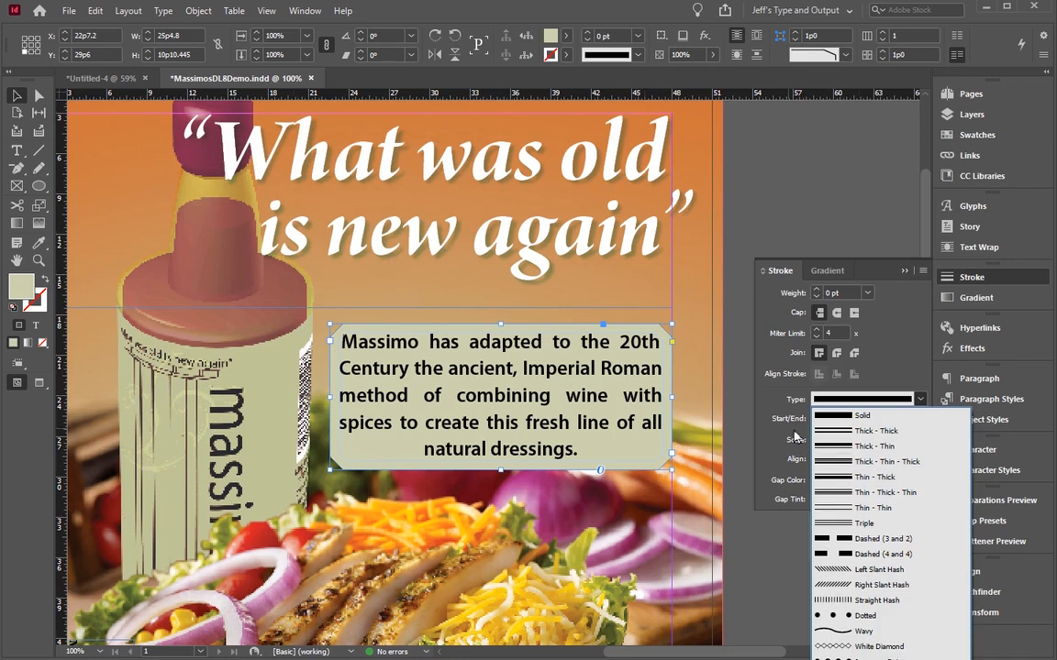
{"action": "left_click", "coordinate": [835, 461]}
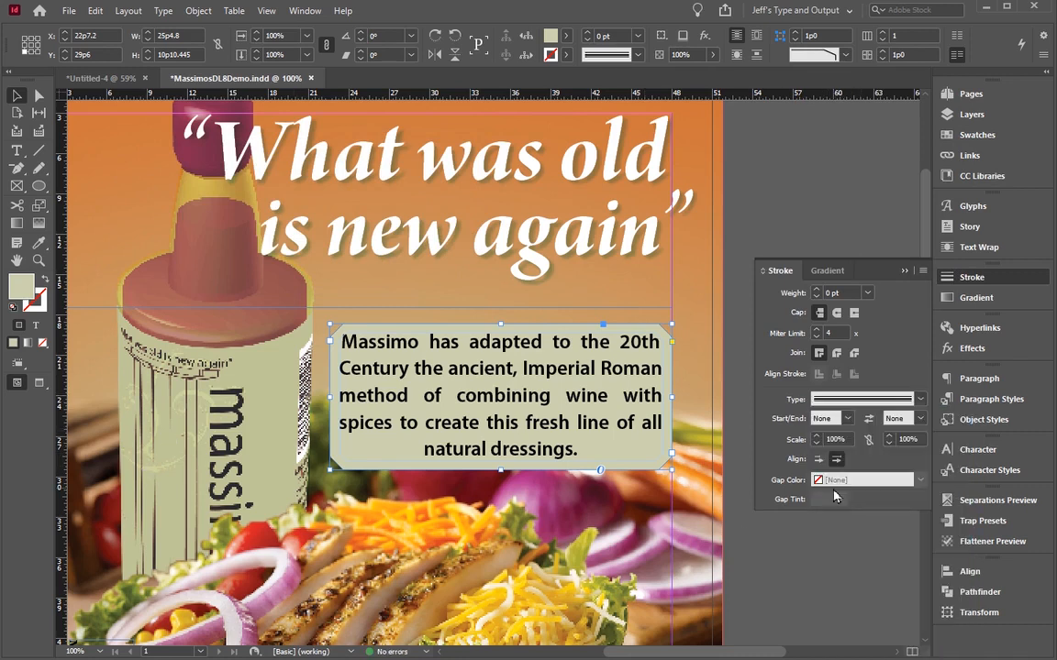
{"action": "left_click", "coordinate": [816, 290], "text": "shift"}
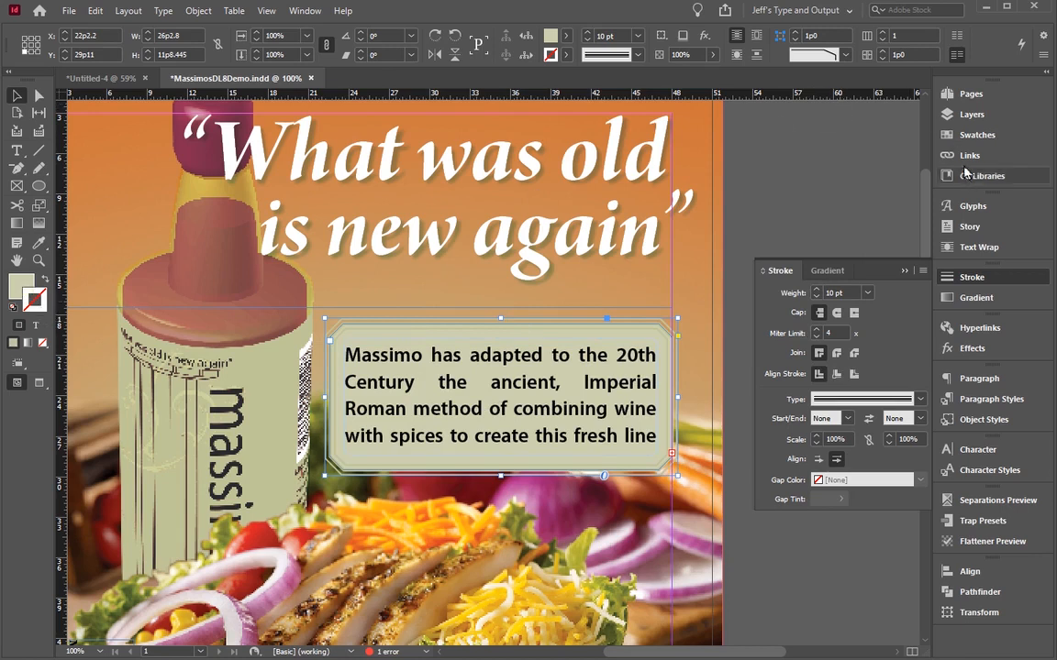
Step: Colour the frame's stroke with the Paper swatch after trying Black
{"action": "left_click", "coordinate": [941, 135]}
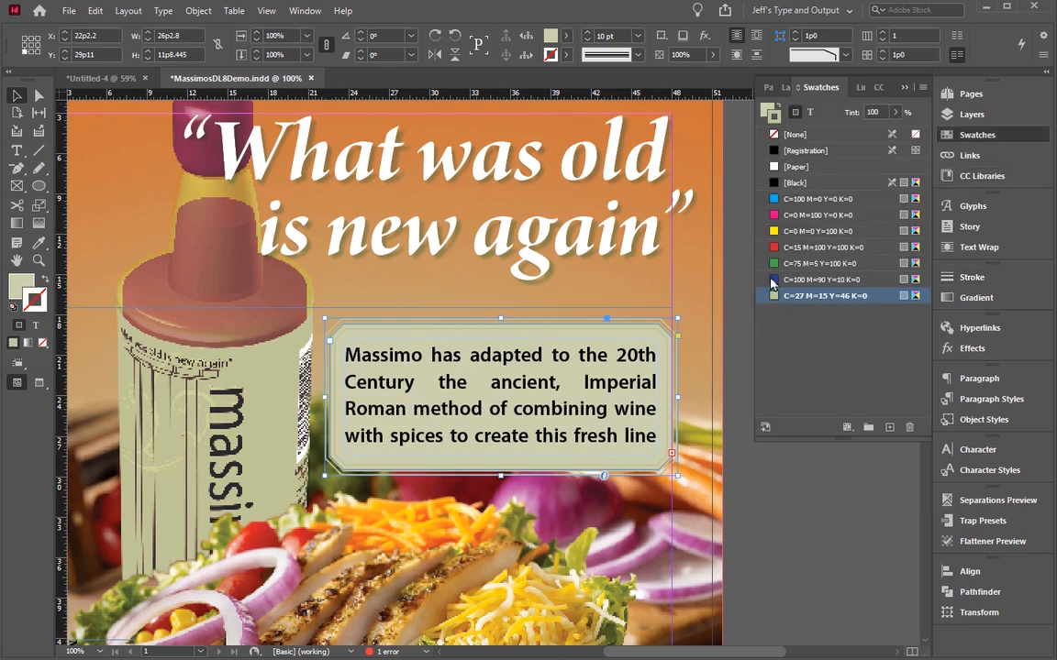
{"action": "left_click", "coordinate": [787, 184]}
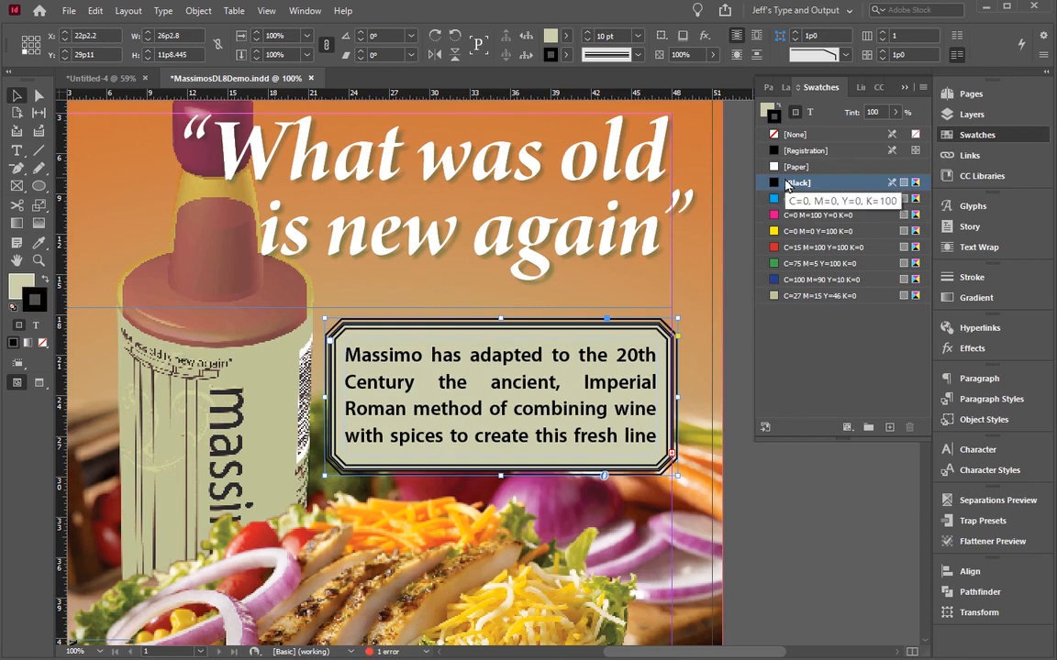
{"action": "left_click", "coordinate": [793, 169]}
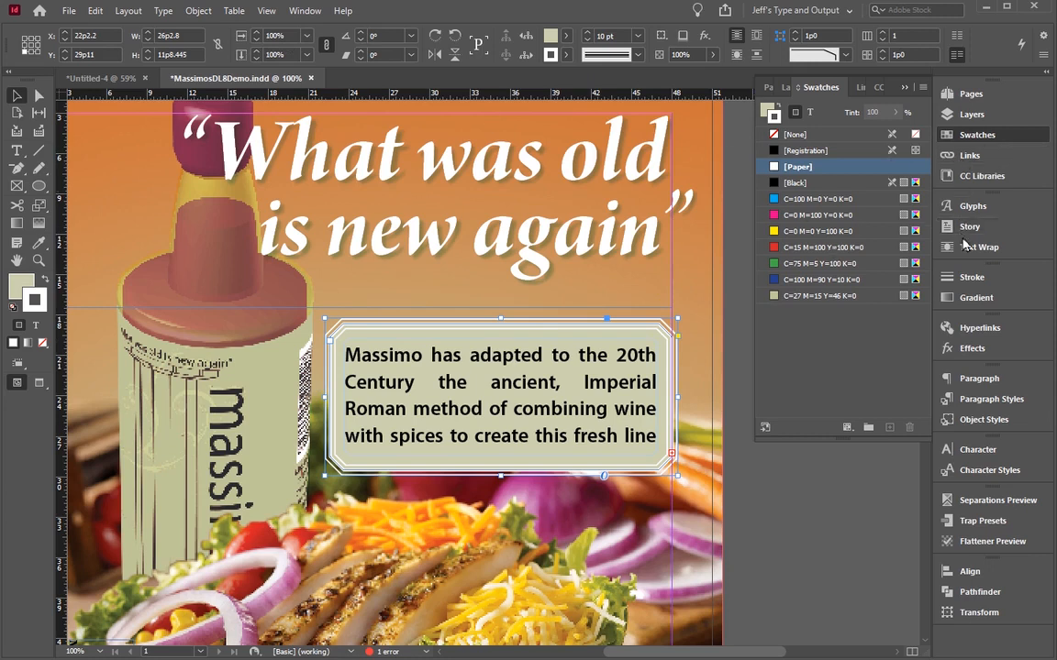
Step: Reduce the weight of the text frame's stroke
{"action": "left_click", "coordinate": [968, 277]}
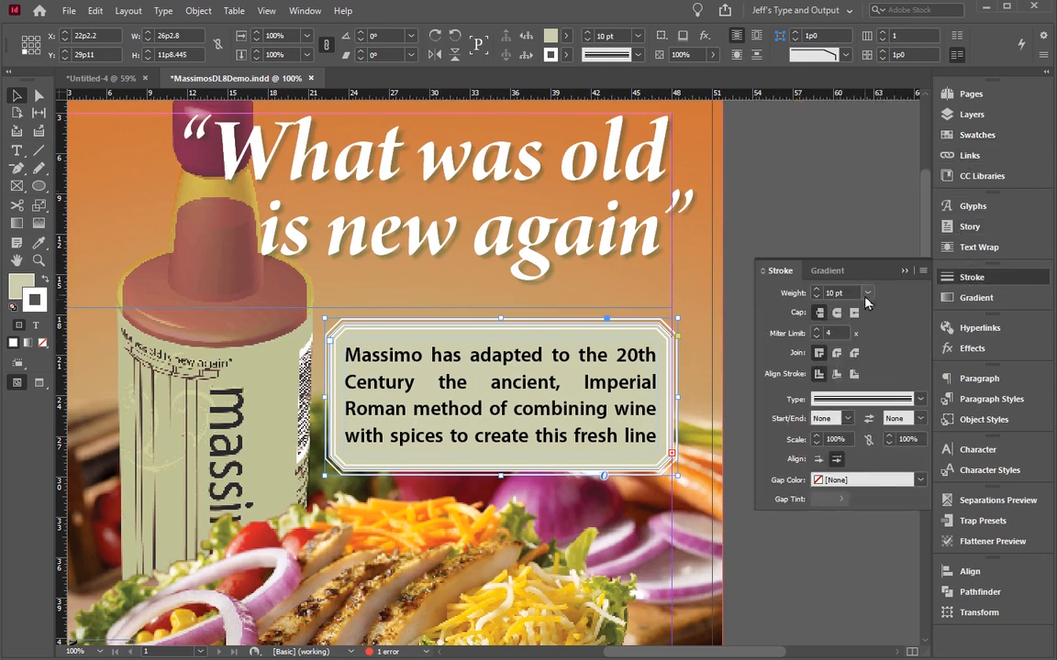
{"action": "left_click", "coordinate": [815, 297]}
{"action": "left_click", "coordinate": [815, 298]}
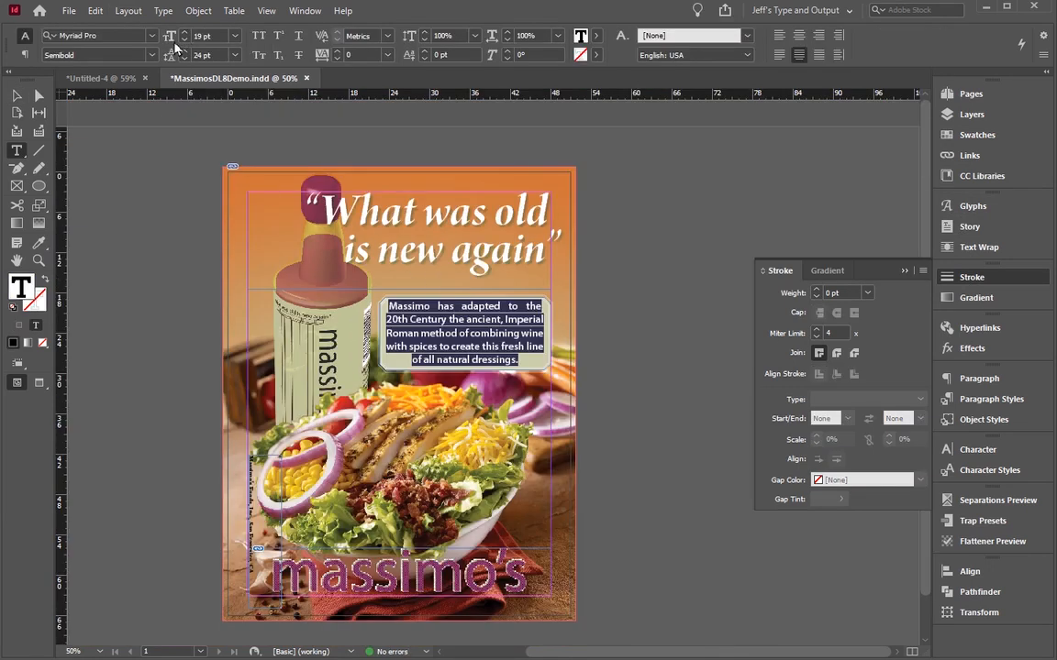
Step: Reduce the label paragraph's font size to 16 pt
{"action": "left_click", "coordinate": [184, 41]}
{"action": "left_click", "coordinate": [184, 40]}
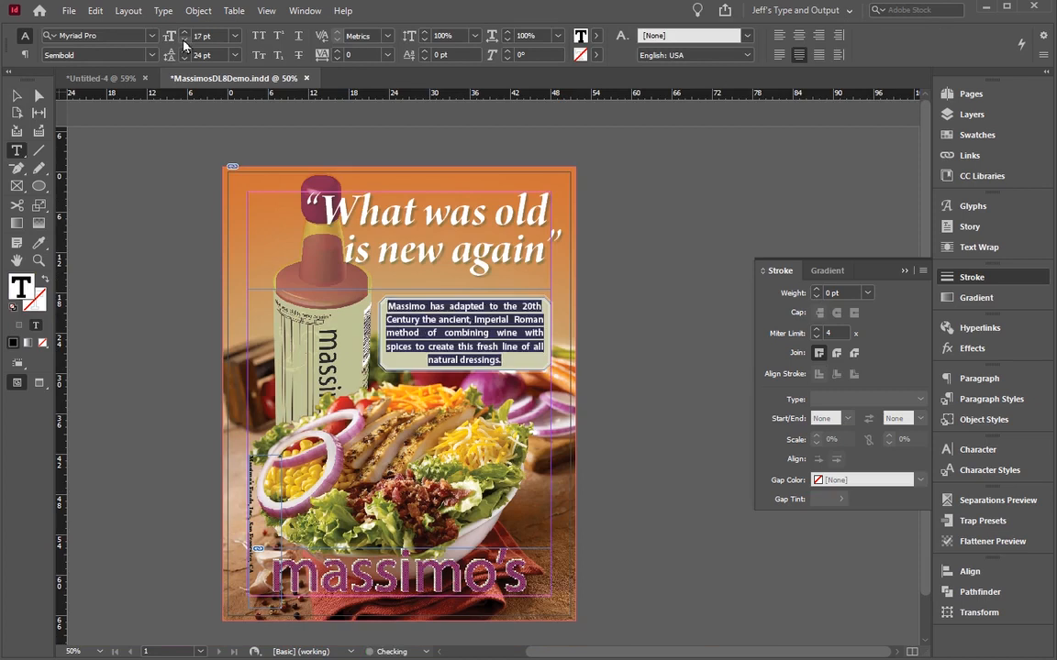
{"action": "left_click", "coordinate": [183, 41]}
{"action": "left_click", "coordinate": [461, 337]}
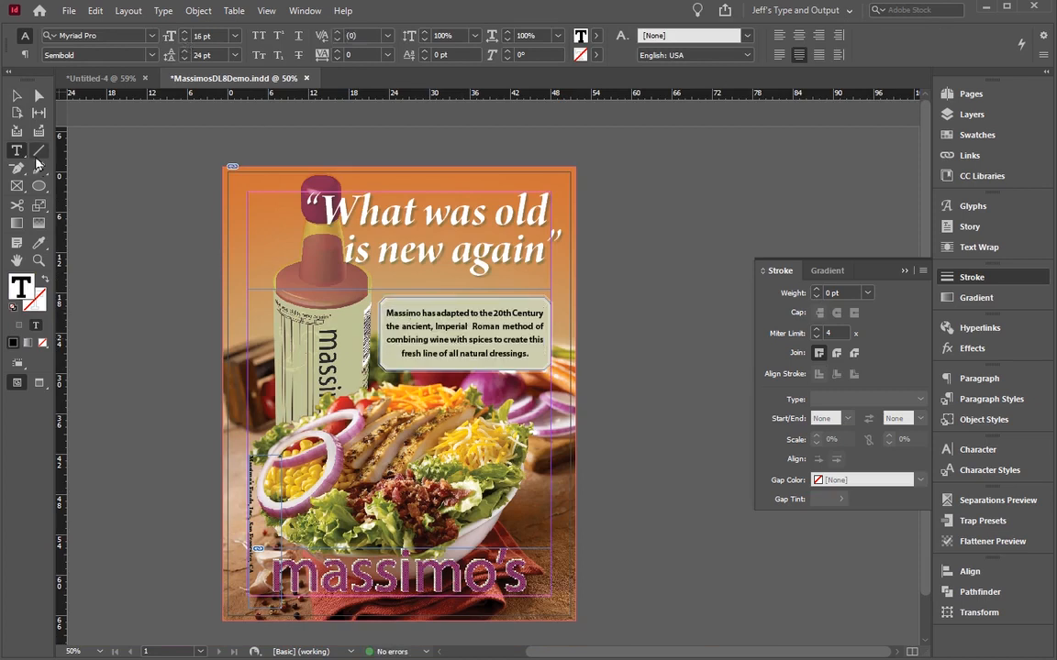
Step: Shorten the text frame from its top edge to a height of 10p1 and move it up beneath the headline
{"action": "left_click", "coordinate": [15, 94]}
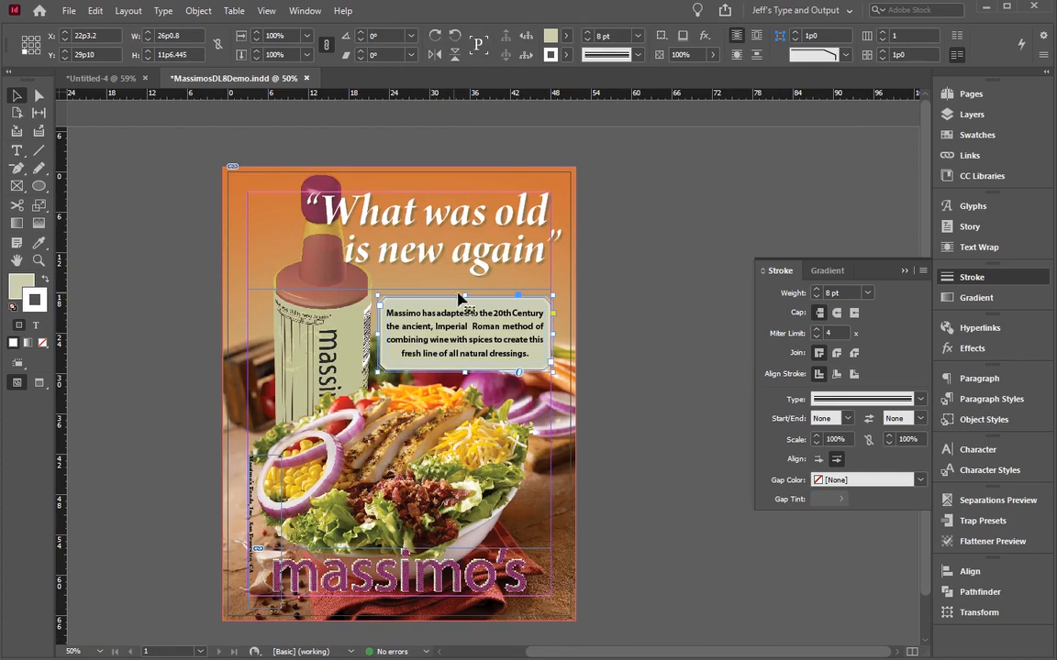
{"action": "left_click_drag", "start_coordinate": [467, 297], "coordinate": [468, 307]}
{"action": "left_click_drag", "start_coordinate": [456, 350], "coordinate": [454, 332]}
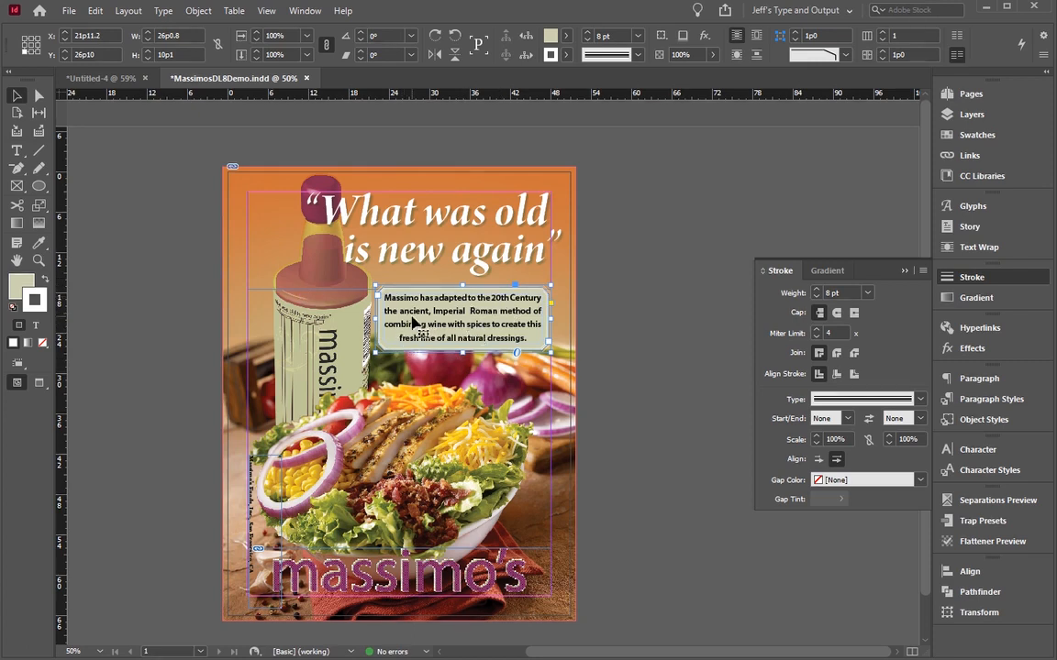
Step: Swap the text frame's fill and stroke colours and move the frame down to the upper edge of the salad
{"action": "left_click", "coordinate": [44, 278]}
{"action": "left_click_drag", "start_coordinate": [436, 314], "coordinate": [436, 466]}
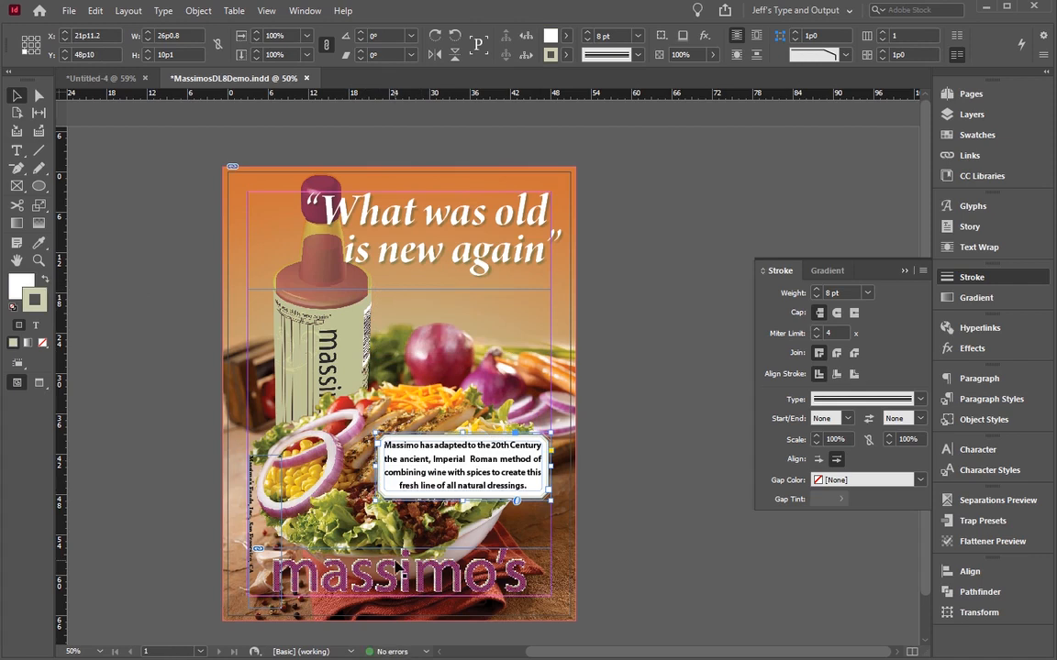
{"action": "key", "text": "ctrl+z"}
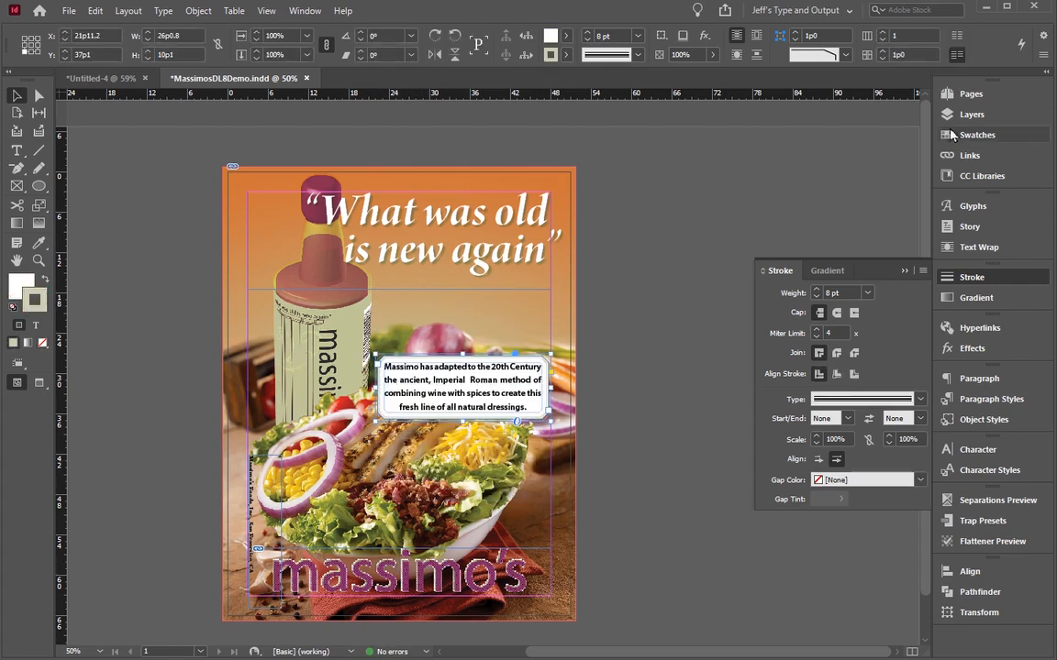
Step: Set the tint of the frame's C=27 M=15 Y=46 K=0 stroke colour to 100%
{"action": "left_click", "coordinate": [957, 117]}
{"action": "left_click", "coordinate": [958, 135]}
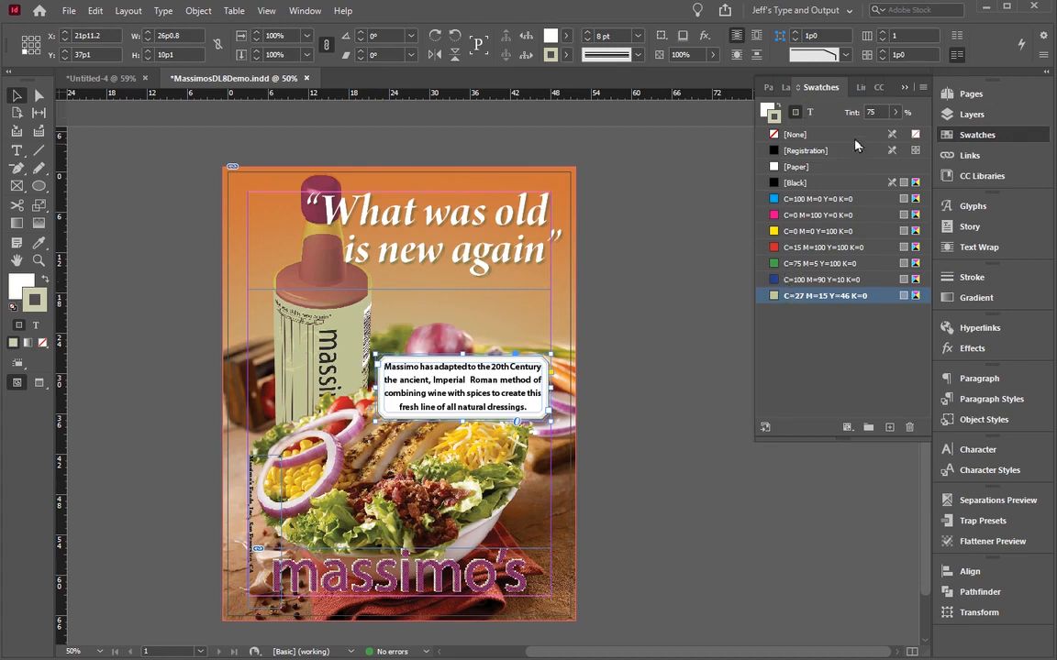
{"action": "left_click", "coordinate": [895, 115]}
{"action": "left_click_drag", "start_coordinate": [878, 132], "coordinate": [900, 132]}
{"action": "left_click", "coordinate": [180, 341]}
Step: Lower the opacity of only the text frame's fill to 60% and move the frame up above the salad
{"action": "left_click", "coordinate": [200, 10]}
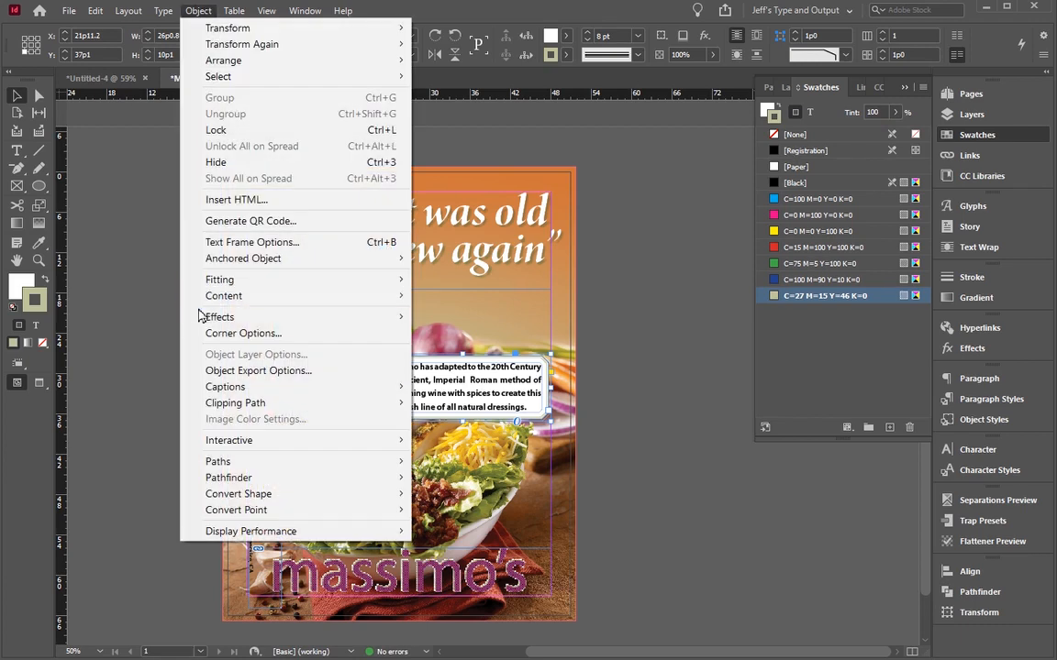
{"action": "mouse_move", "coordinate": [240, 316]}
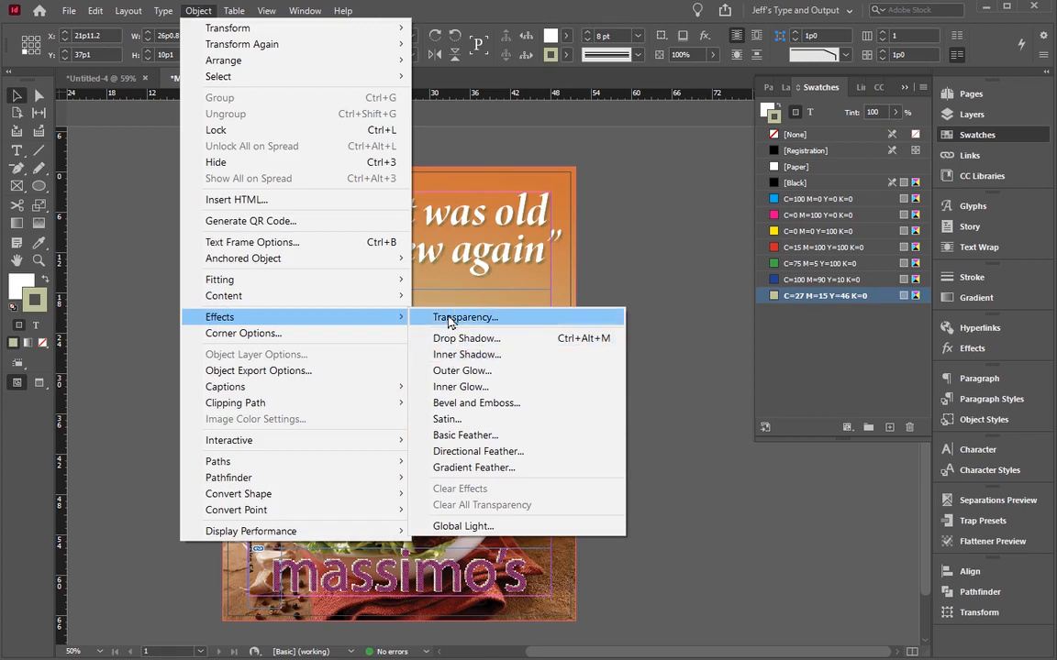
{"action": "left_click", "coordinate": [449, 319]}
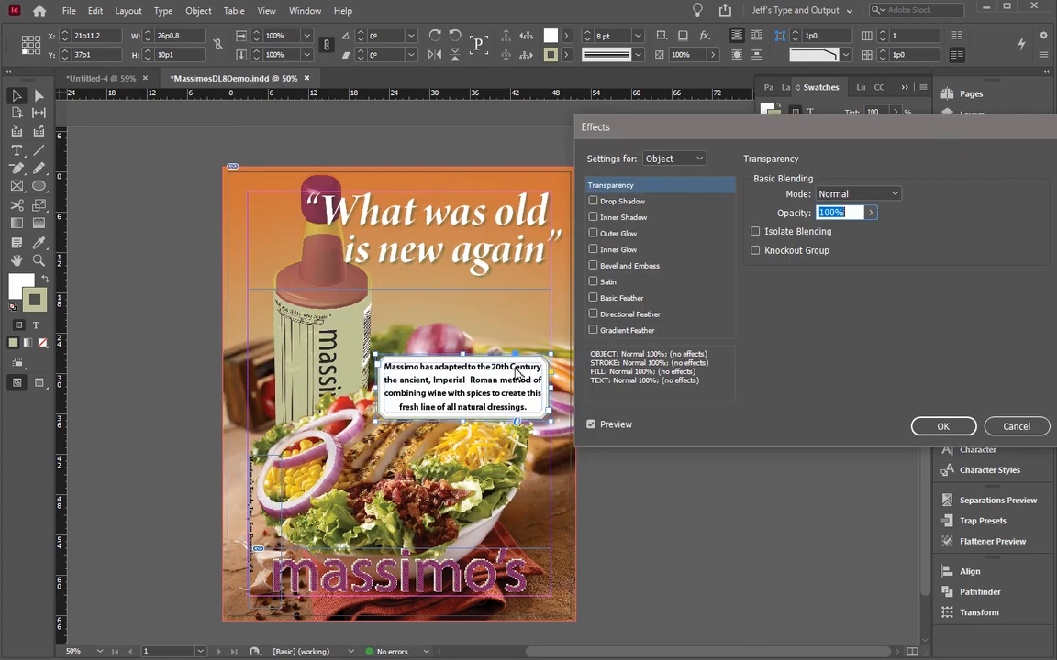
{"action": "left_click", "coordinate": [659, 160]}
{"action": "left_click", "coordinate": [666, 204]}
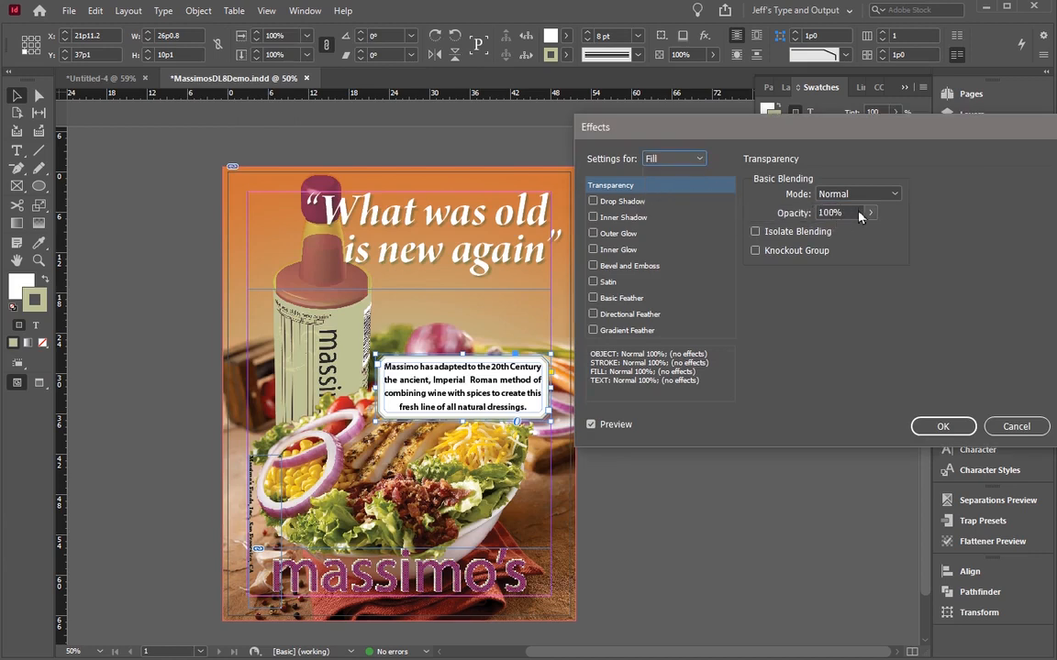
{"action": "left_click_drag", "start_coordinate": [869, 213], "coordinate": [846, 247]}
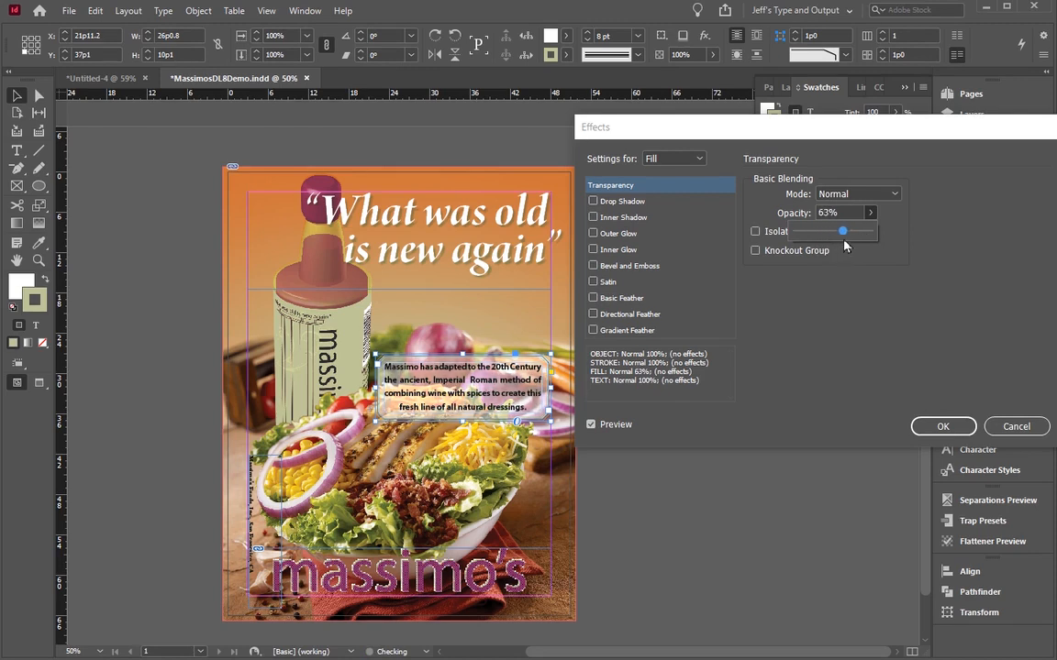
{"action": "left_click", "coordinate": [936, 427]}
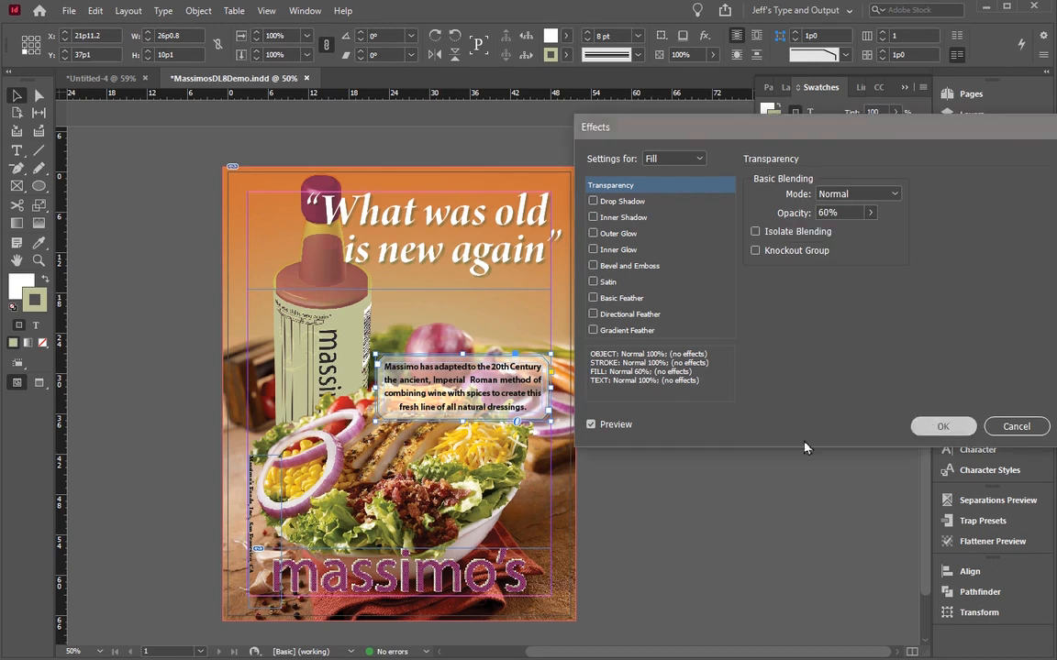
{"action": "left_click", "coordinate": [210, 465]}
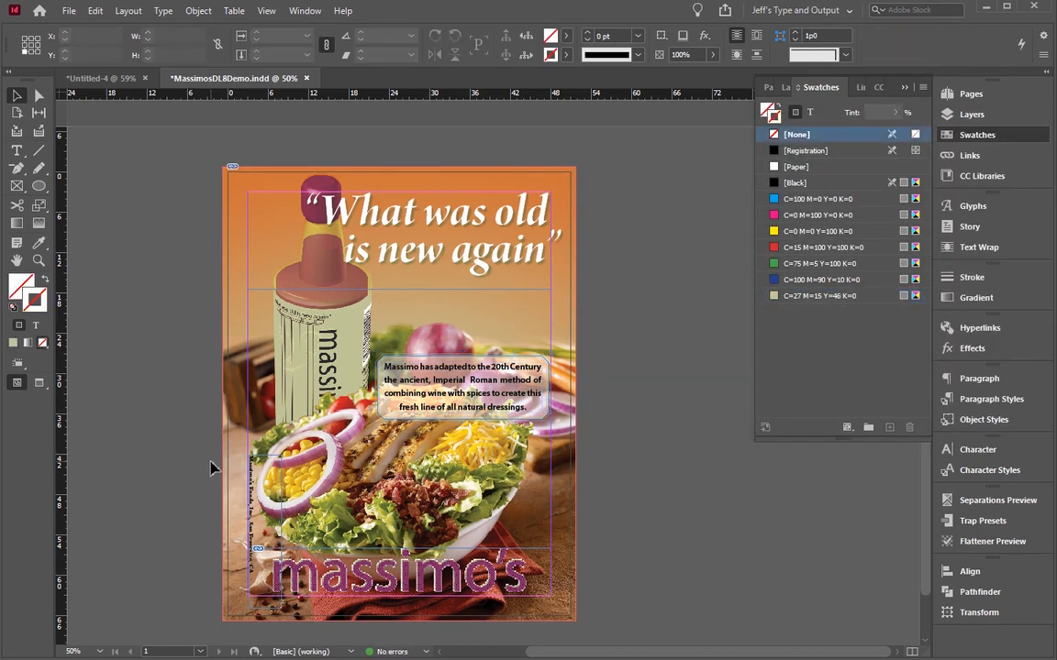
{"action": "left_click_drag", "start_coordinate": [408, 367], "coordinate": [408, 328]}
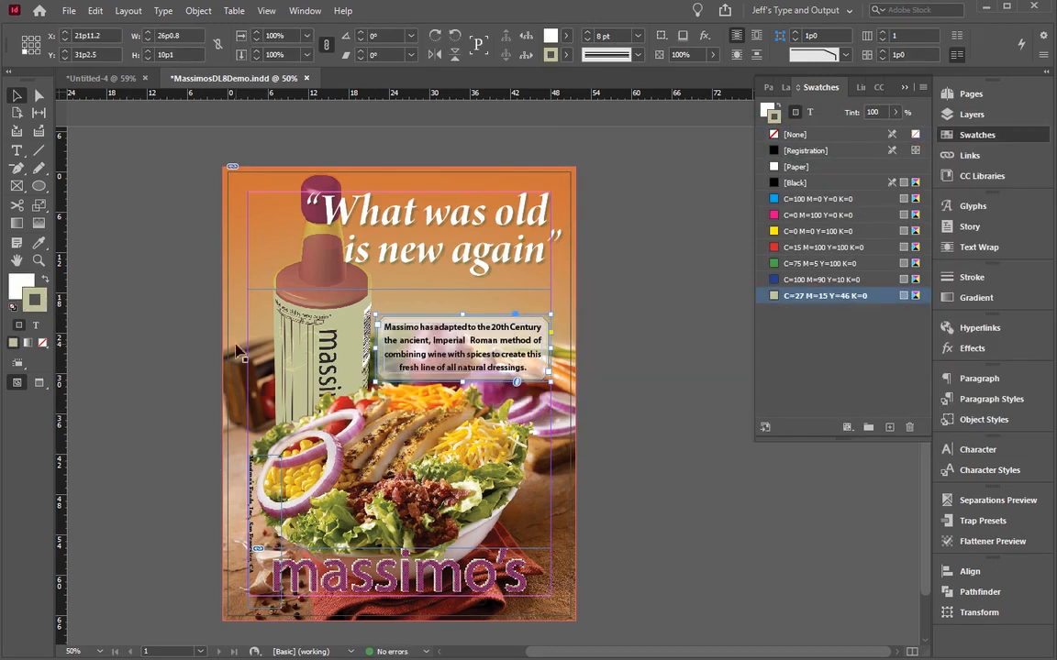
Step: Compare the ad with the layout in the Untitled-4 document and return to MassimosDL8Demo.indd
{"action": "left_click", "coordinate": [83, 78]}
{"action": "key", "text": "ctrl+v"}
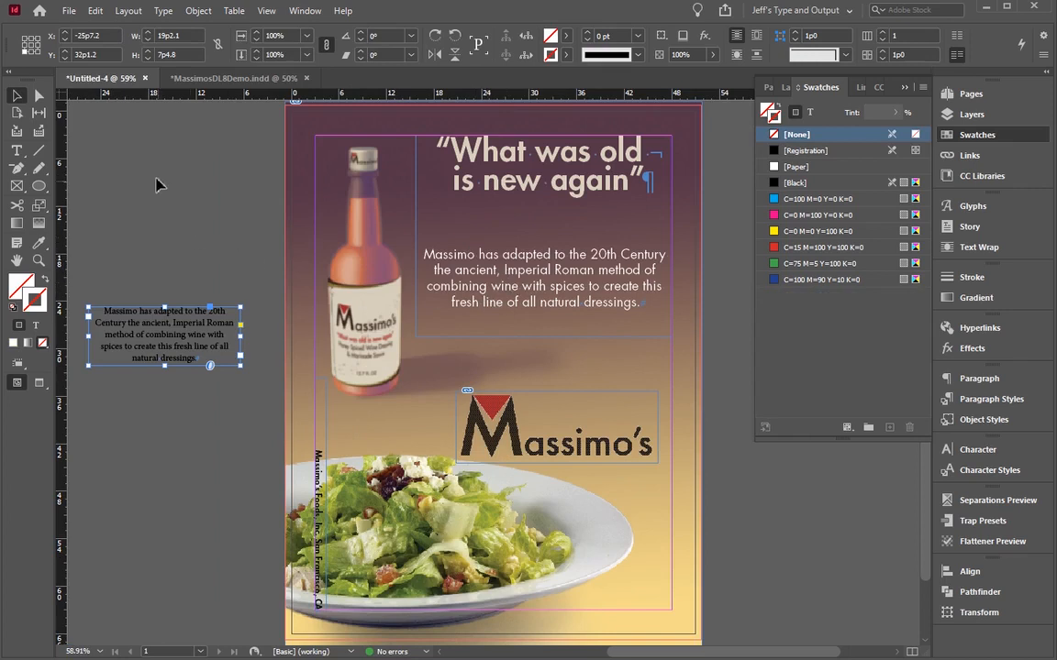
{"action": "left_click", "coordinate": [230, 78]}
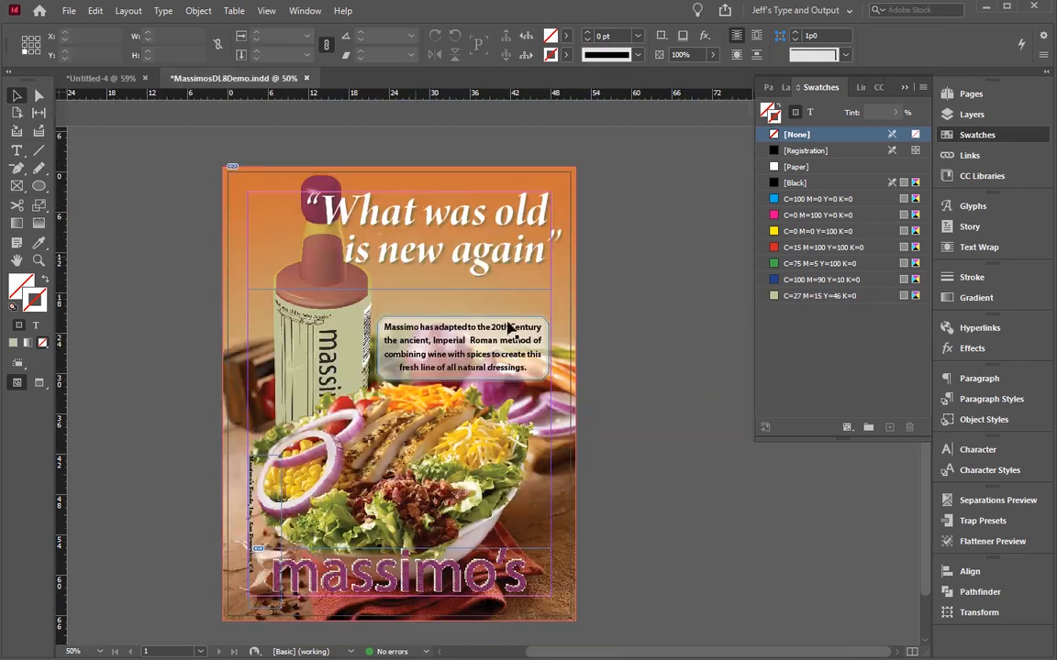
{"action": "left_click", "coordinate": [110, 79]}
{"action": "left_click", "coordinate": [234, 78]}
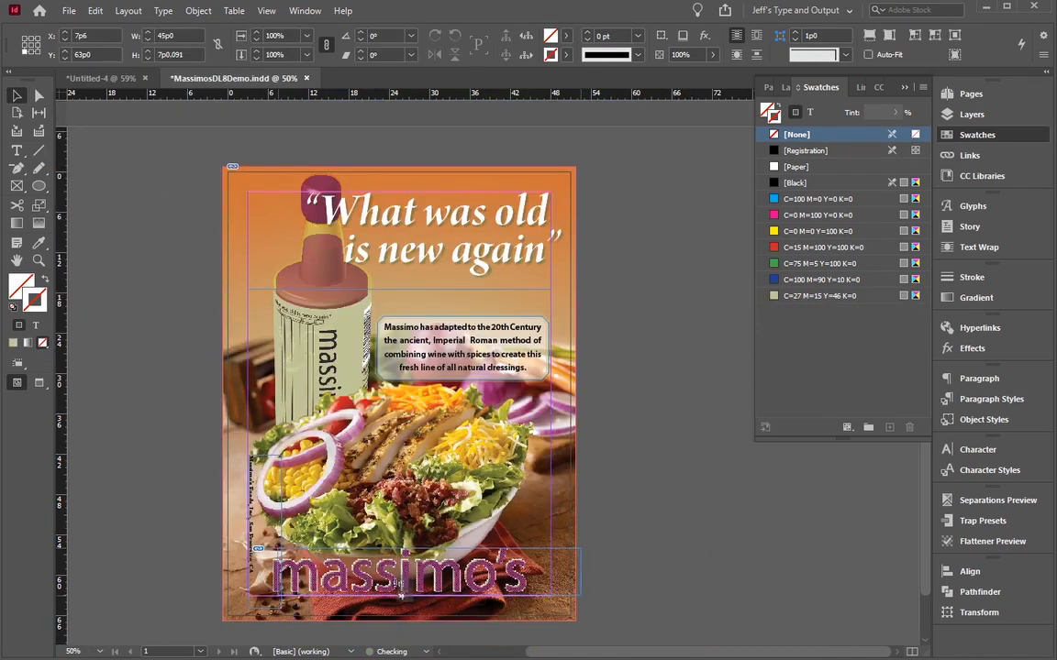
Step: Turn on Overprint Preview to display the ad and its logo at full quality
{"action": "left_click", "coordinate": [337, 551]}
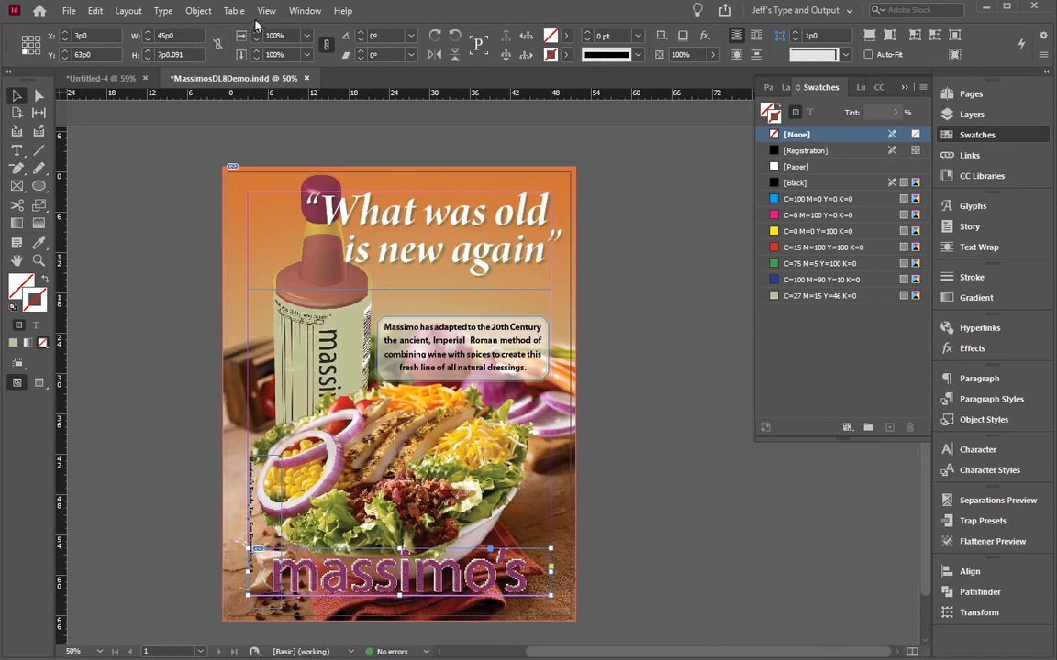
{"action": "left_click", "coordinate": [265, 11]}
{"action": "left_click", "coordinate": [278, 29]}
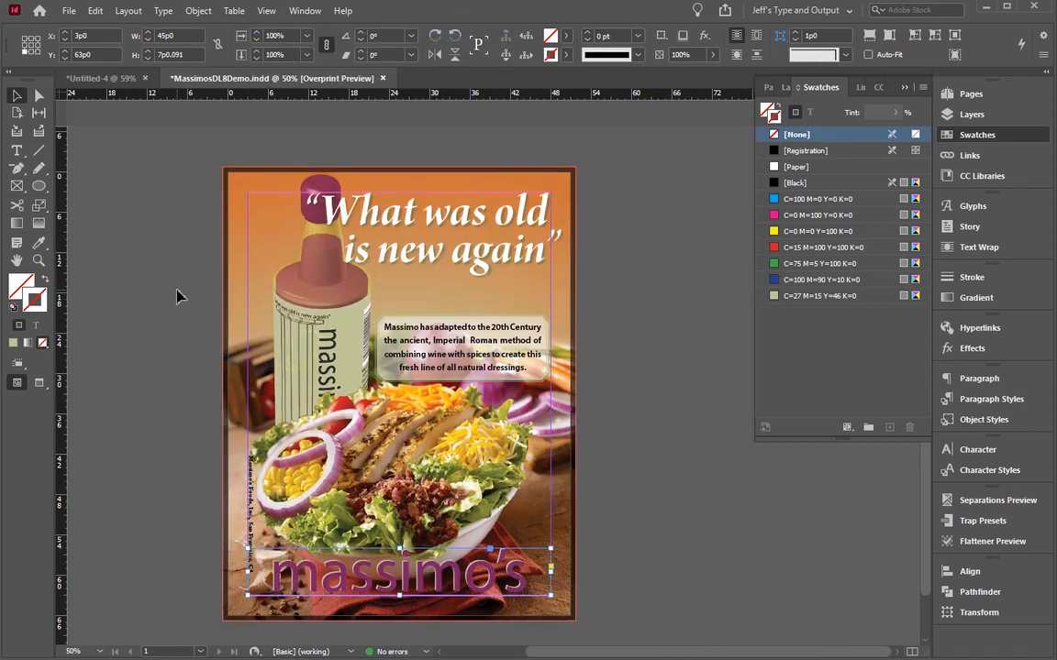
{"action": "left_click", "coordinate": [214, 378]}
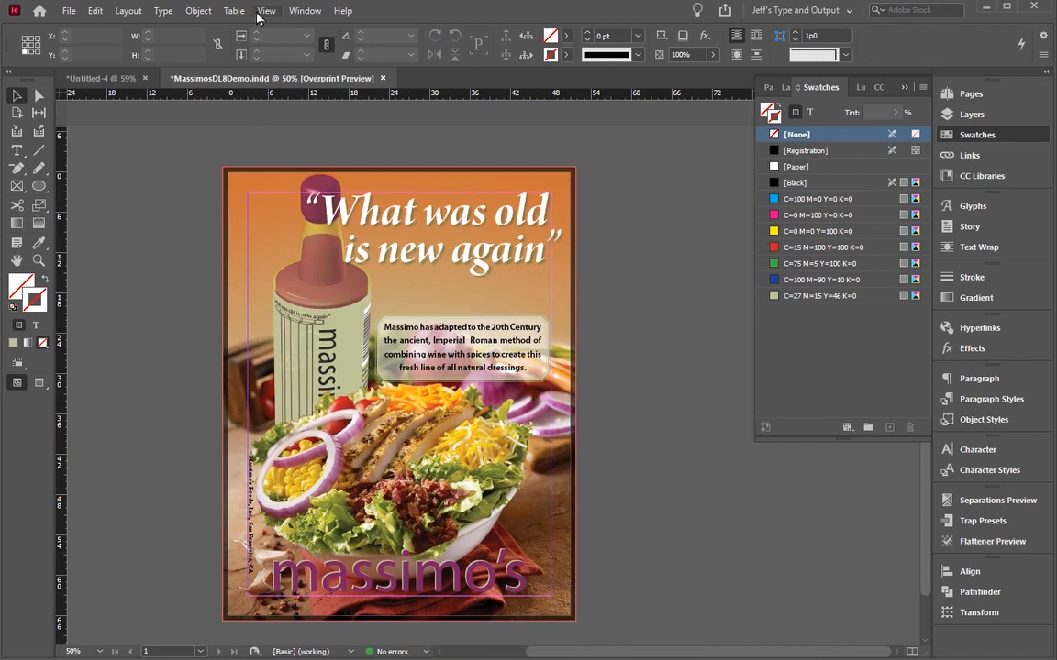
Step: Open the massimo's logo at the foot of the ad for editing with Adobe Illustrator 2021
{"action": "left_click", "coordinate": [326, 568]}
{"action": "left_click", "coordinate": [381, 575]}
{"action": "right_click", "coordinate": [385, 580]}
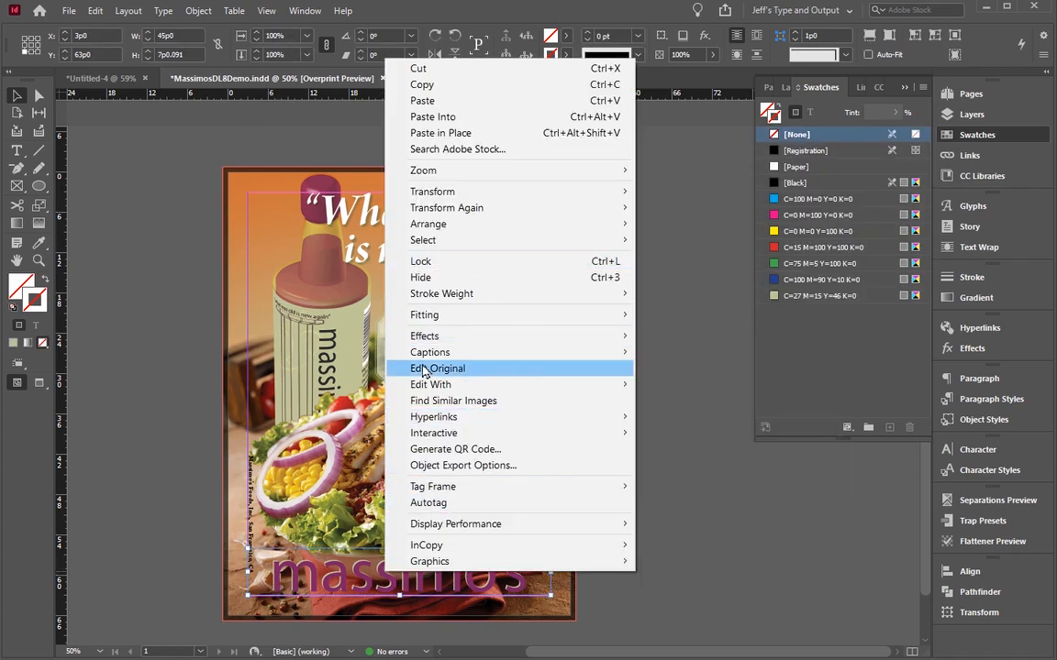
{"action": "mouse_move", "coordinate": [433, 389]}
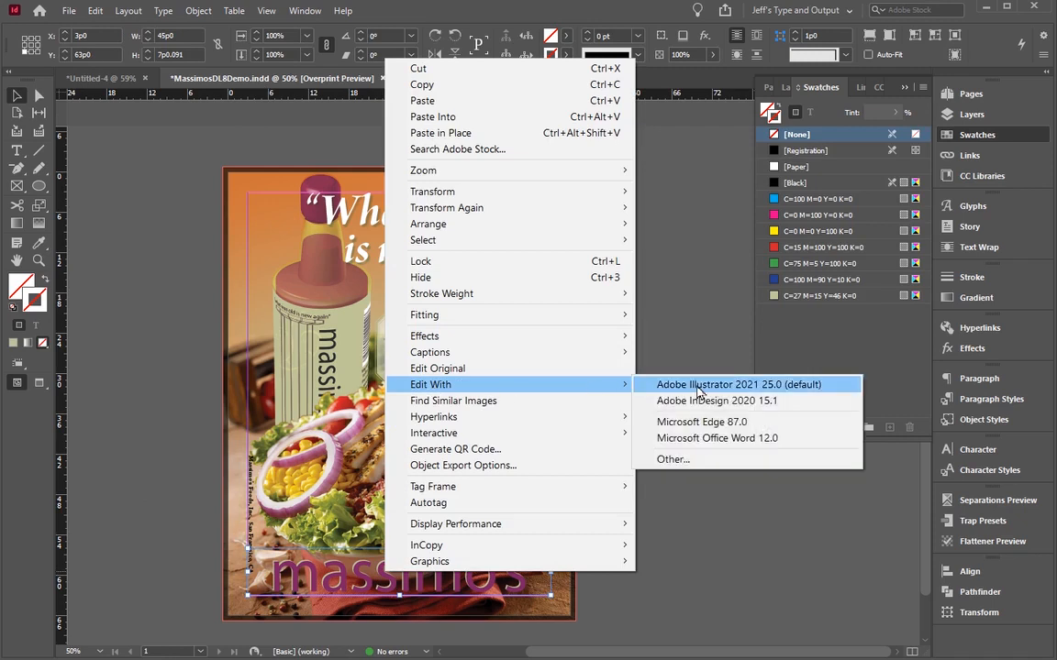
{"action": "left_click", "coordinate": [130, 200]}
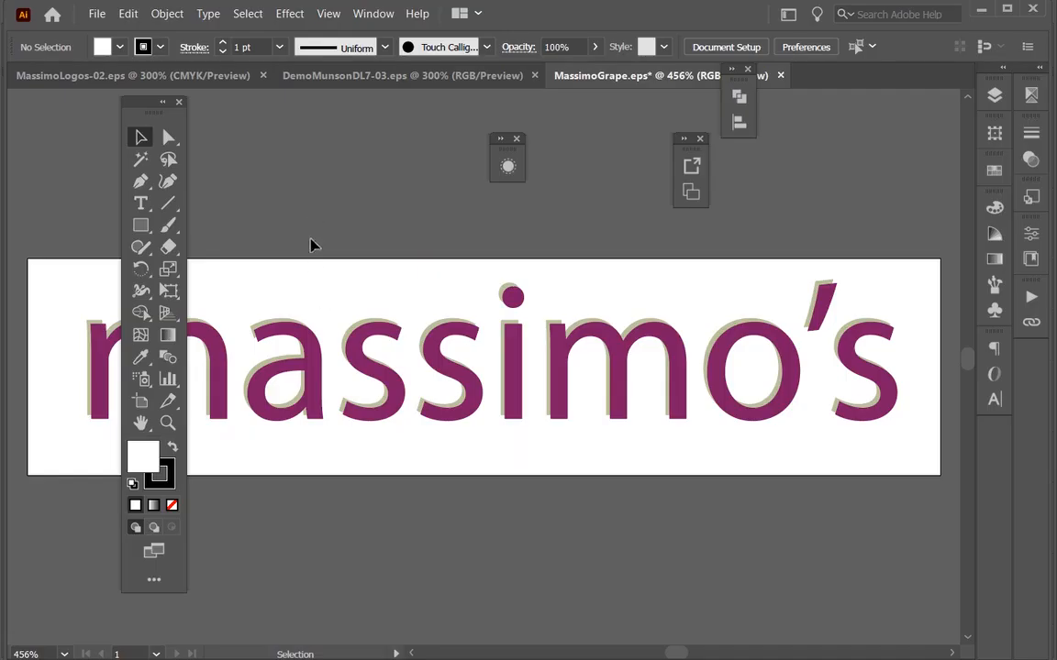
Step: Give the purple front lettering of the massimo's logo a white fill and no stroke
{"action": "left_click", "coordinate": [346, 353]}
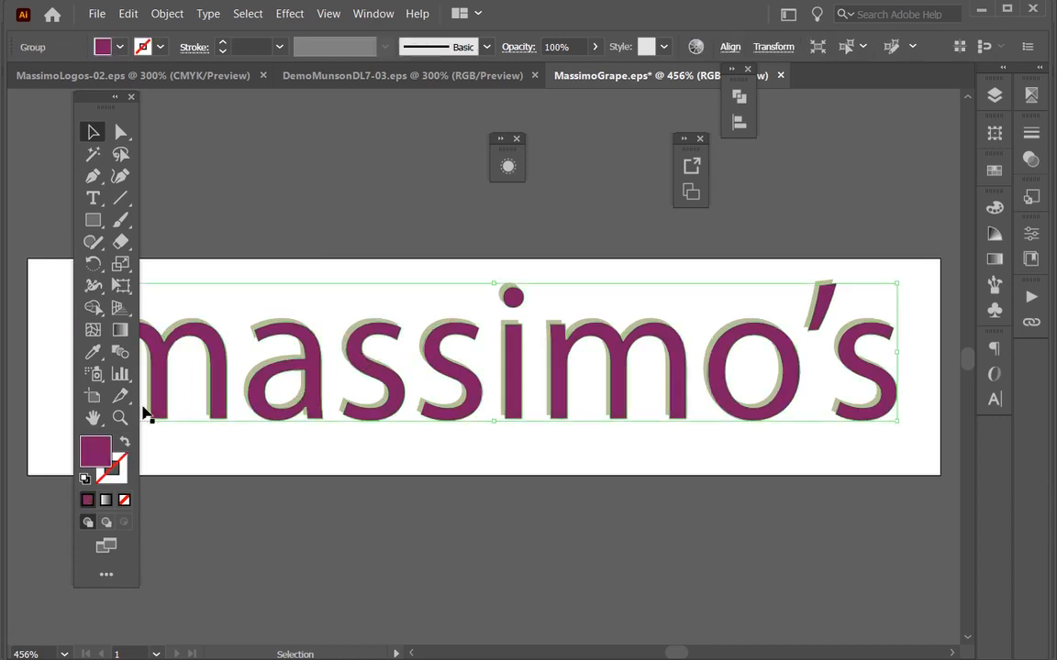
{"action": "left_click", "coordinate": [85, 477]}
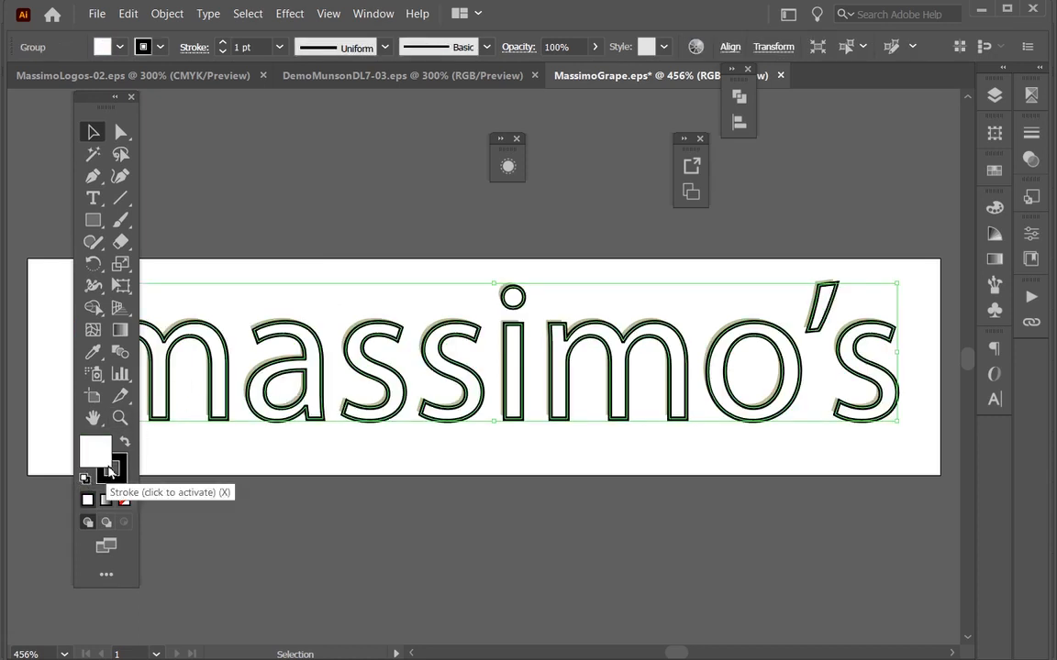
{"action": "left_click", "coordinate": [111, 469]}
{"action": "left_click", "coordinate": [125, 501]}
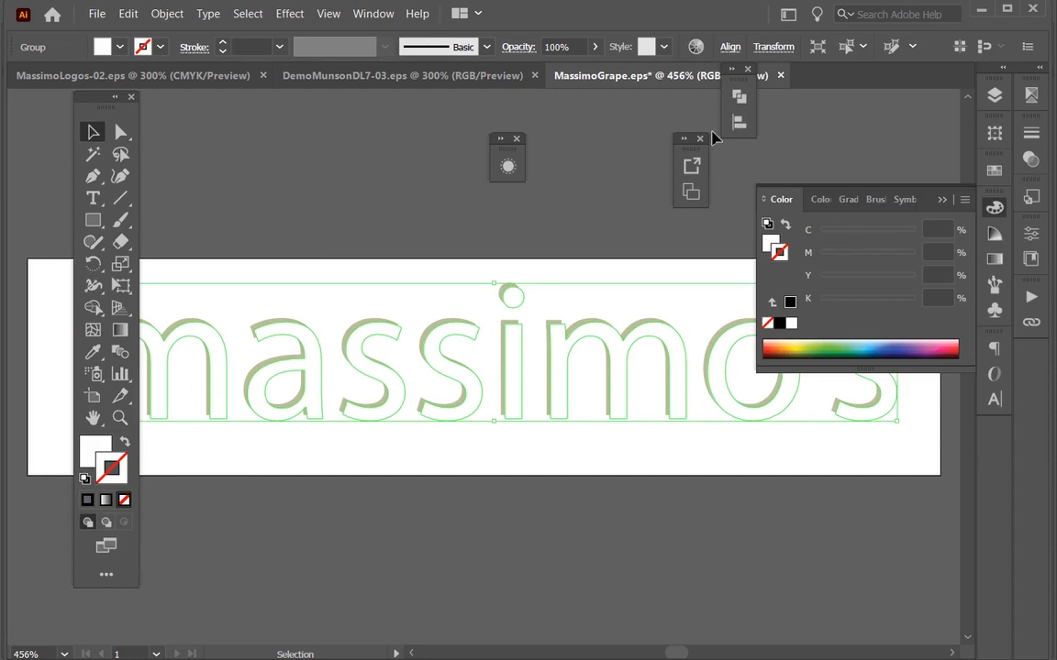
{"action": "key", "text": "ctrl+shift+a"}
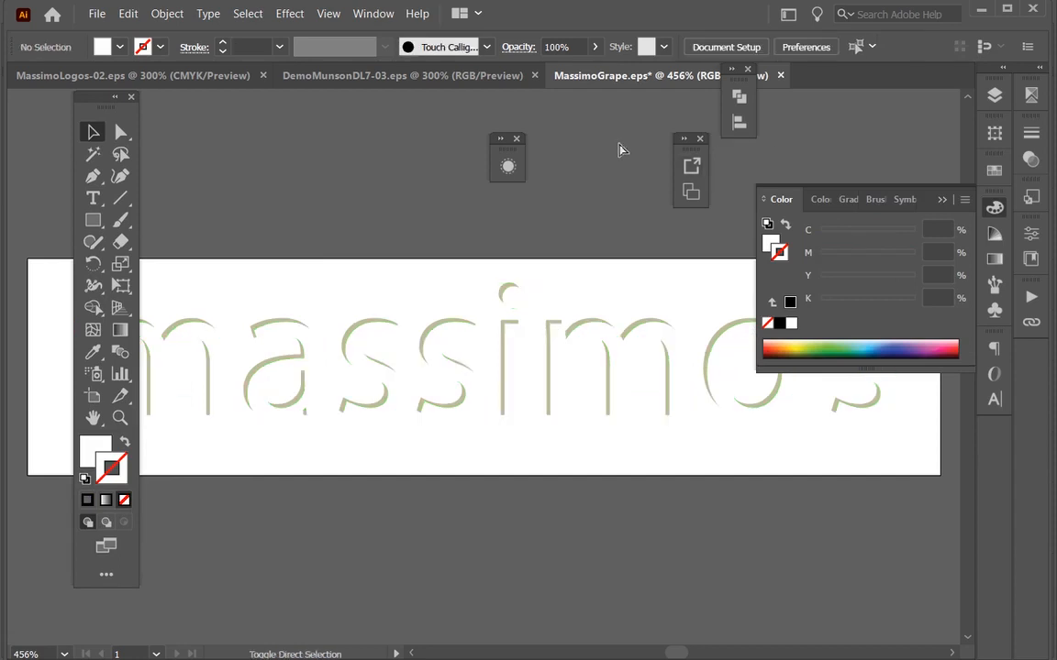
Step: Save the edited MassimoGrape.eps logo under its existing name and switch back to InDesign
{"action": "key", "text": "ctrl+shift+s"}
{"action": "key", "text": "Escape"}
{"action": "key", "text": "ctrl+s"}
{"action": "key", "text": "alt+Tab"}
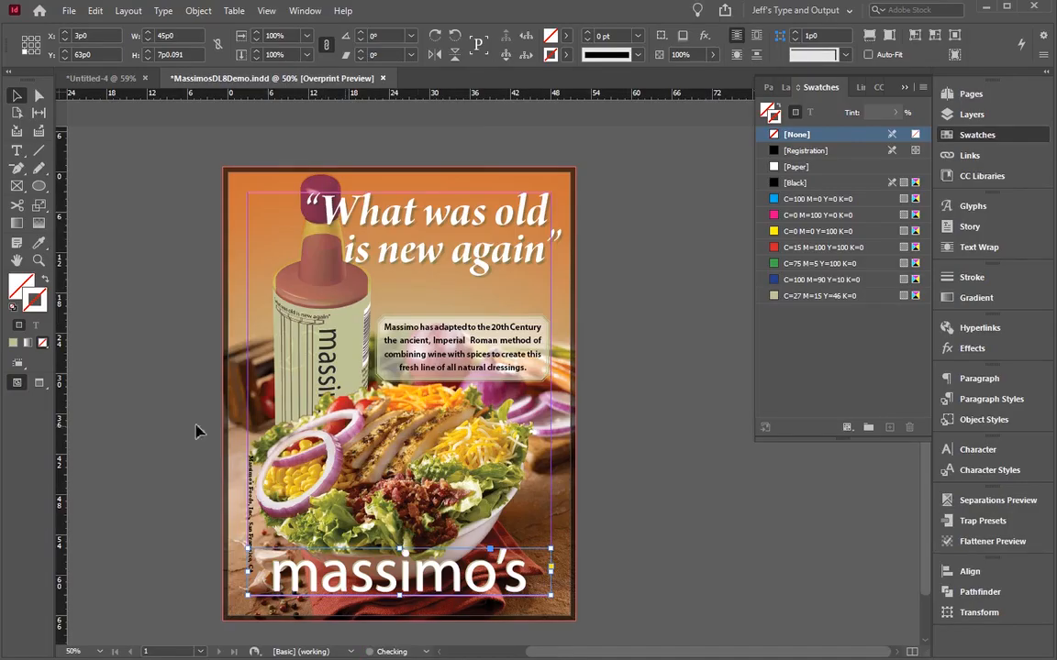
Step: Move the massimo's logo to the right so its lettering lines up with the page's right margin
{"action": "left_click", "coordinate": [197, 453]}
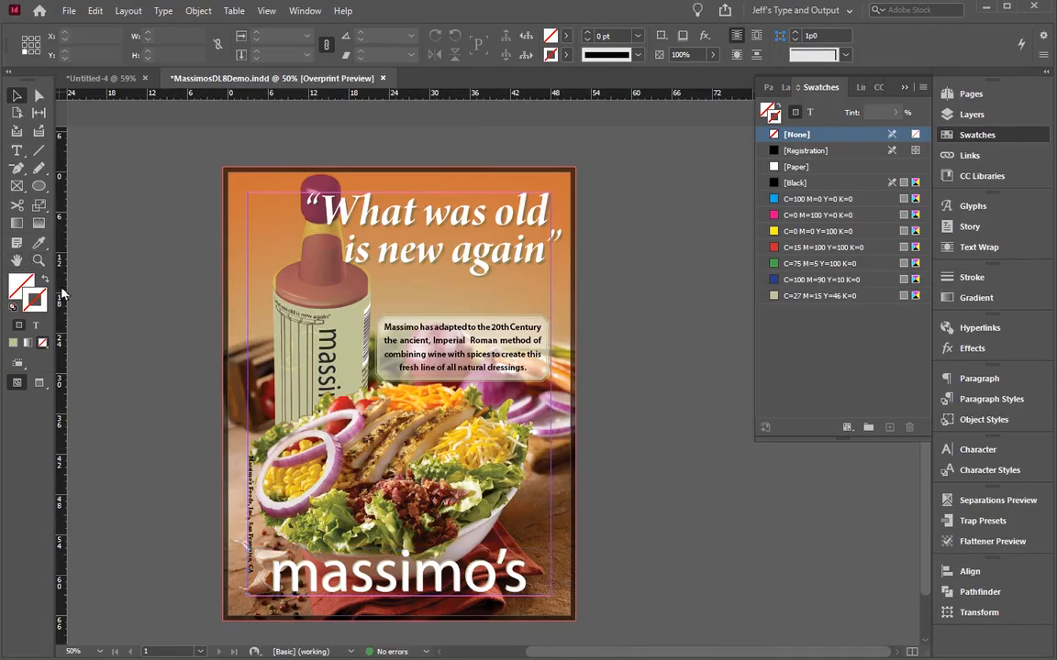
{"action": "left_click", "coordinate": [403, 580]}
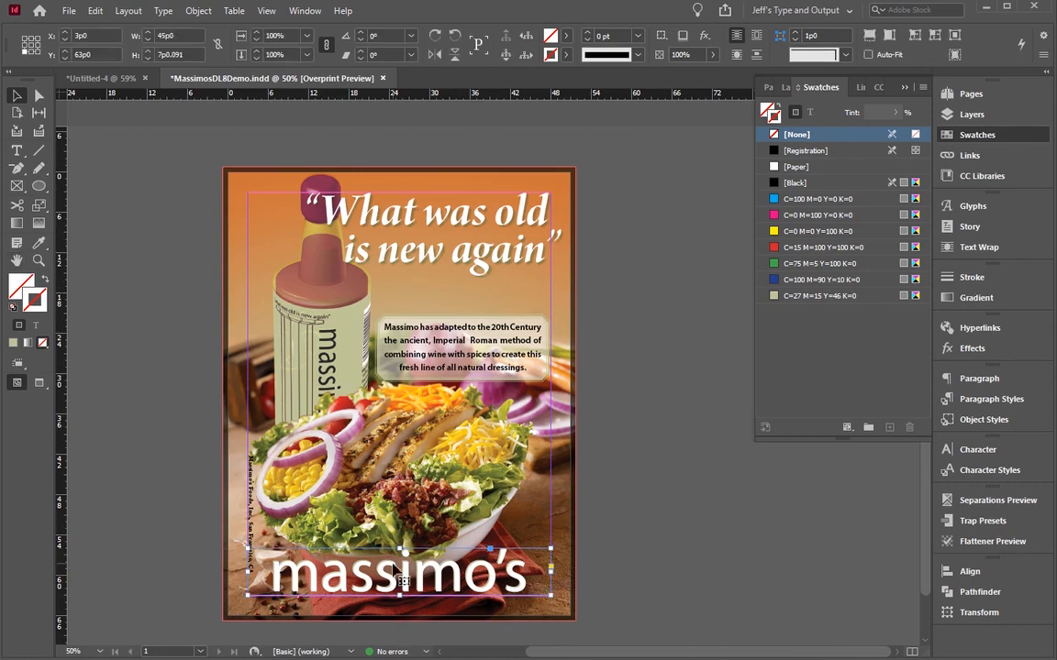
{"action": "left_click_drag", "start_coordinate": [427, 580], "coordinate": [446, 580]}
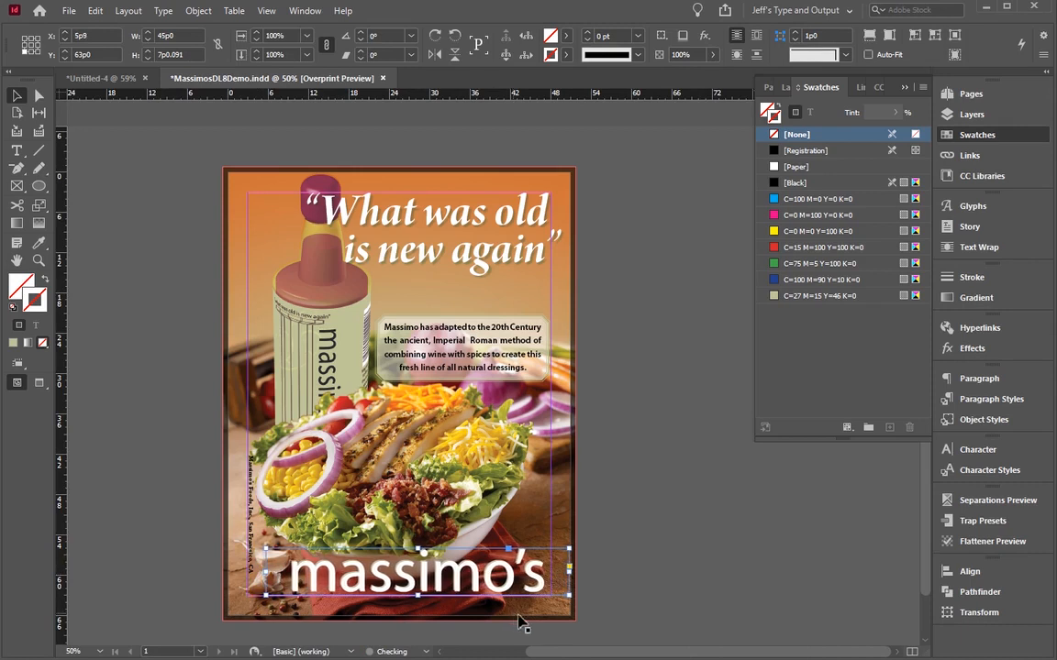
{"action": "left_click_drag", "start_coordinate": [569, 573], "coordinate": [563, 573]}
{"action": "key", "text": "Right"}
{"action": "key", "text": "Right"}
{"action": "key", "text": "Right"}
{"action": "key", "text": "Right"}
{"action": "key", "text": "Right"}
{"action": "key", "text": "Right"}
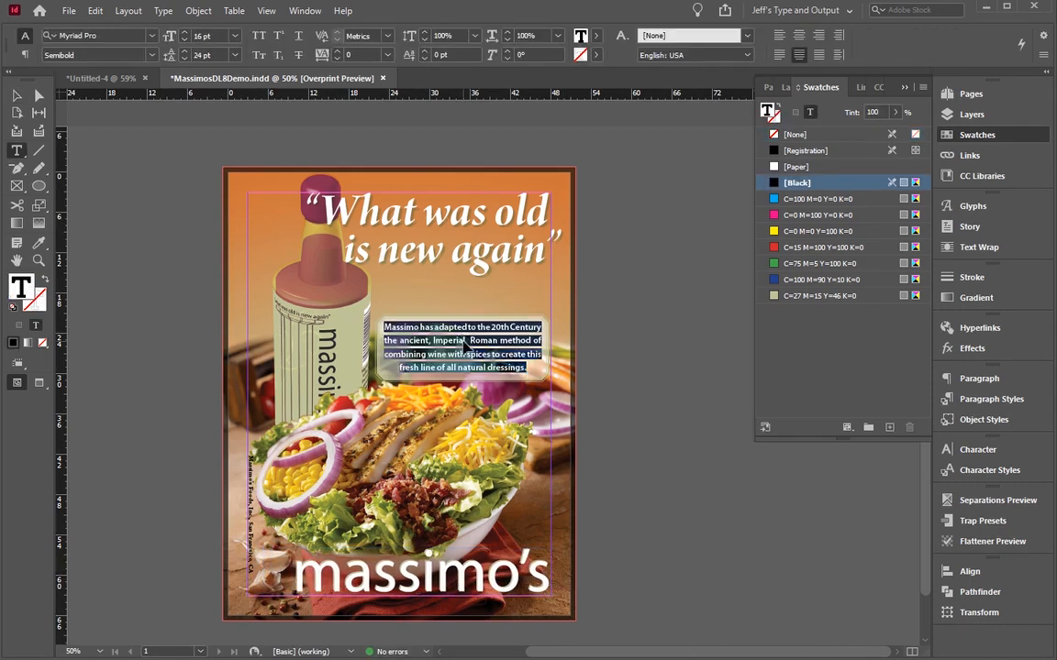
Step: Right-align the label paragraph's text
{"action": "key", "text": "ctrl+shift+r"}
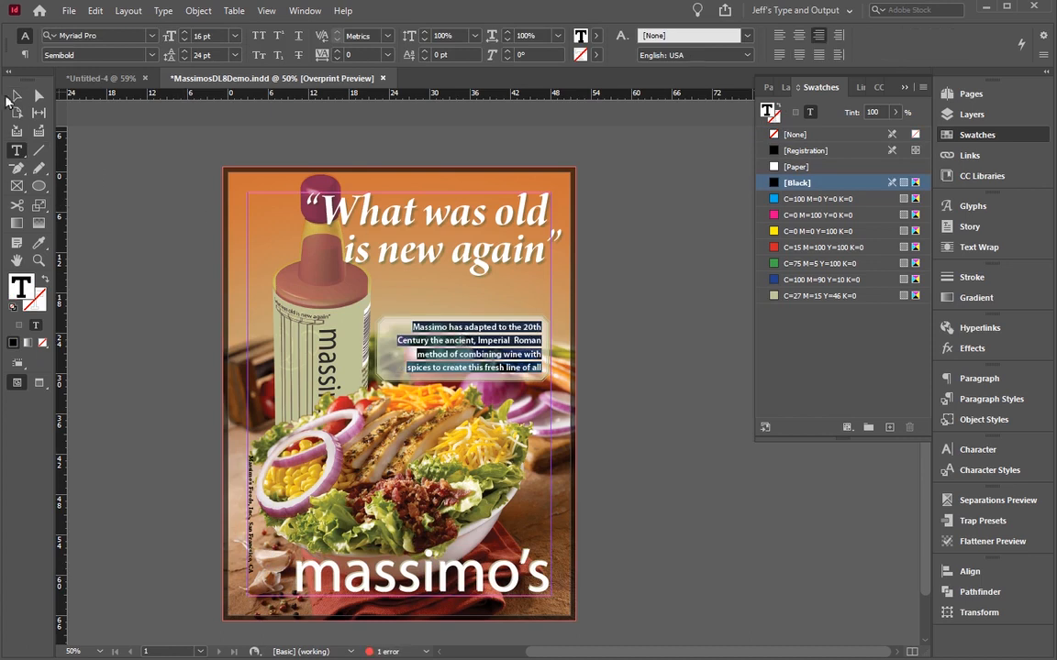
Step: Remove the fill from the label paragraph's text frame, leaving only the text over the background photo
{"action": "left_click", "coordinate": [14, 96]}
{"action": "left_click", "coordinate": [379, 335]}
{"action": "left_click", "coordinate": [42, 342]}
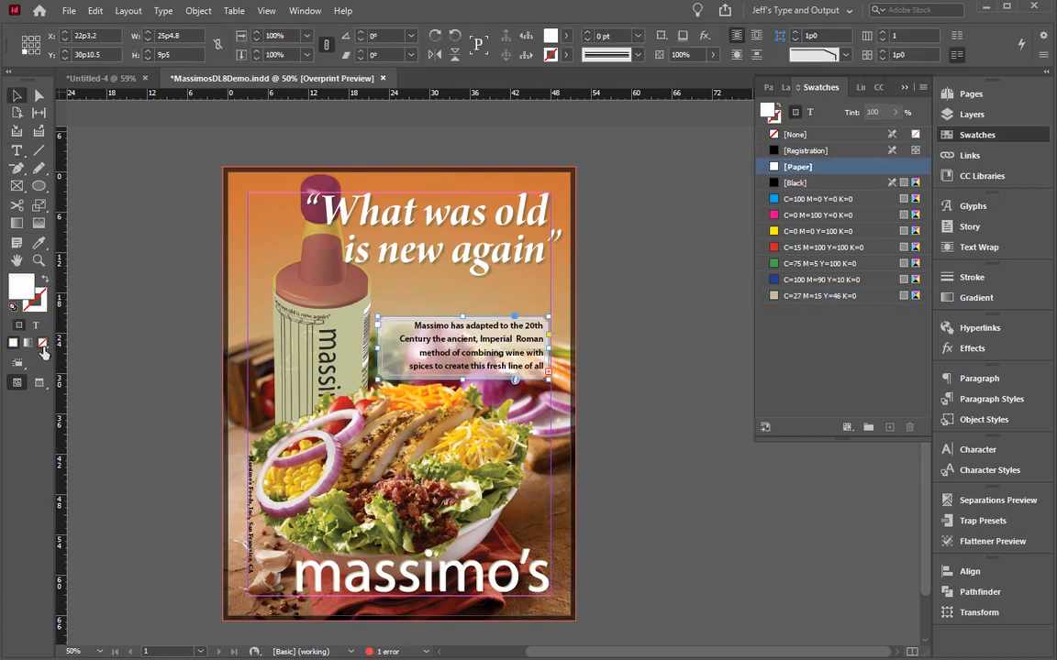
{"action": "left_click", "coordinate": [41, 345]}
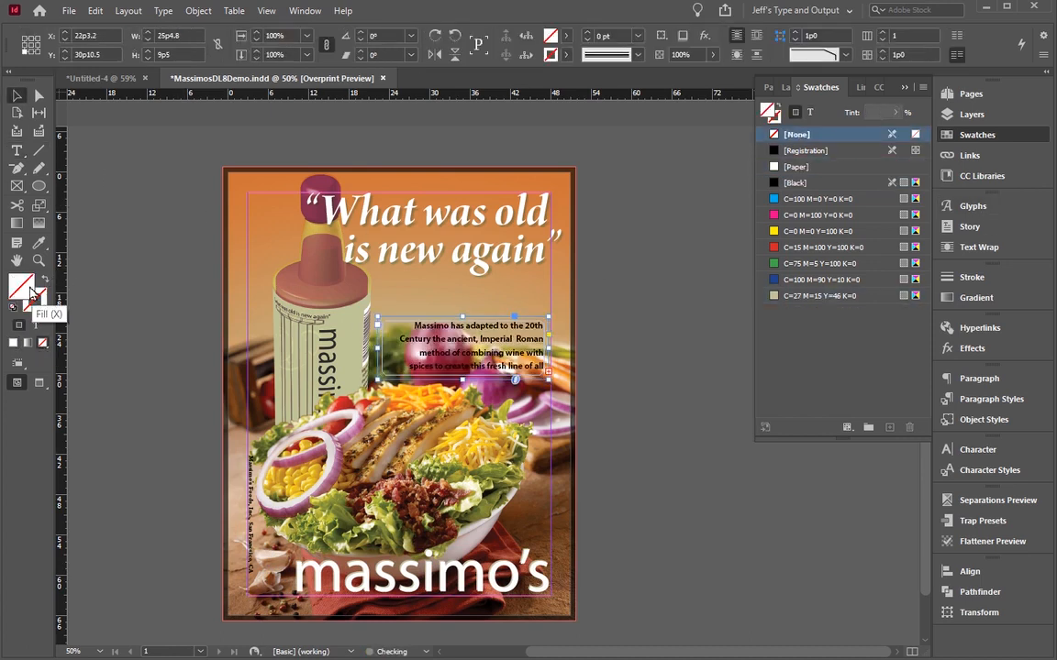
{"action": "left_click", "coordinate": [132, 260]}
Step: Move the label paragraph's frame up to Y 26p11 and extend its left edge to a width of 27p0.5
{"action": "left_click_drag", "start_coordinate": [484, 356], "coordinate": [487, 340]}
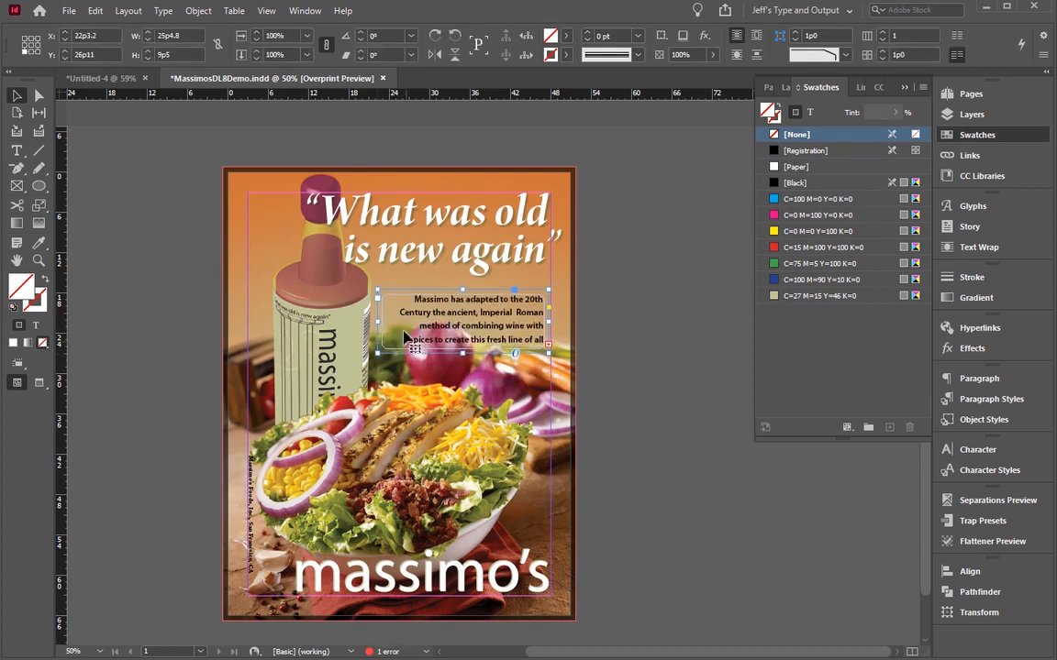
{"action": "left_click_drag", "start_coordinate": [376, 320], "coordinate": [367, 320]}
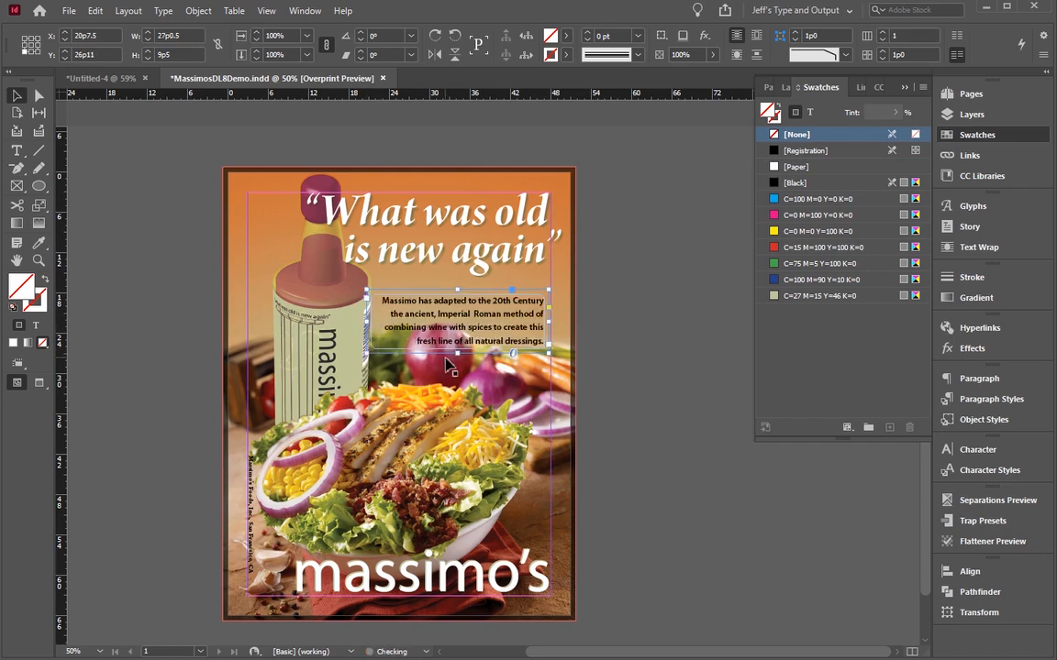
{"action": "left_click", "coordinate": [187, 306]}
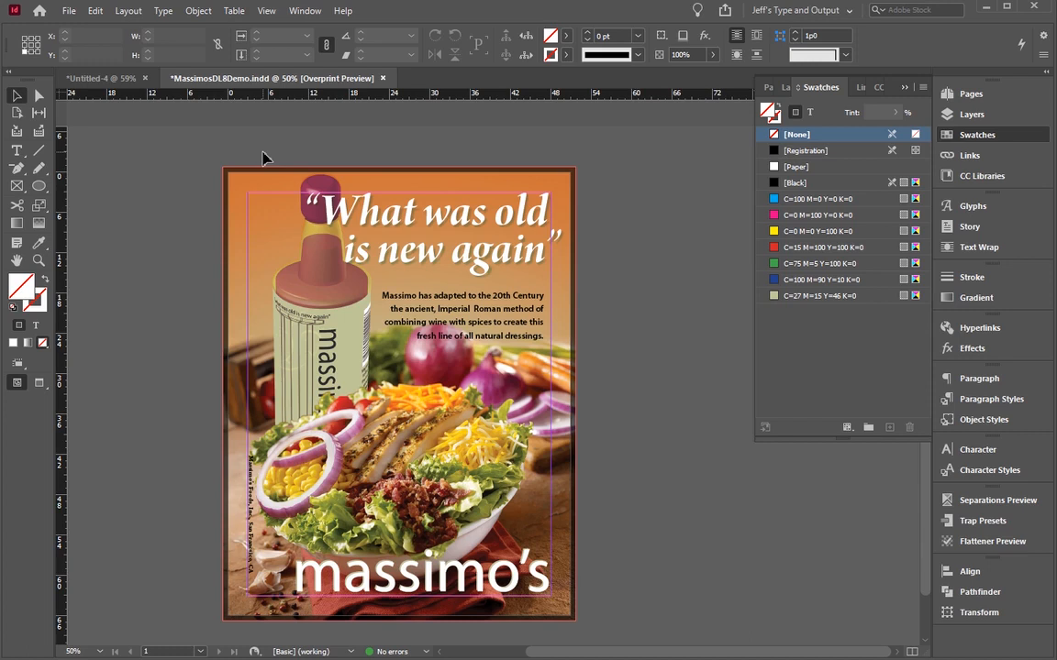
Step: Save the ad as an InDesign document on the Desktop, named with the designer's surname plus DL8C, and turn off Overprint Preview
{"action": "key", "text": "ctrl+s"}
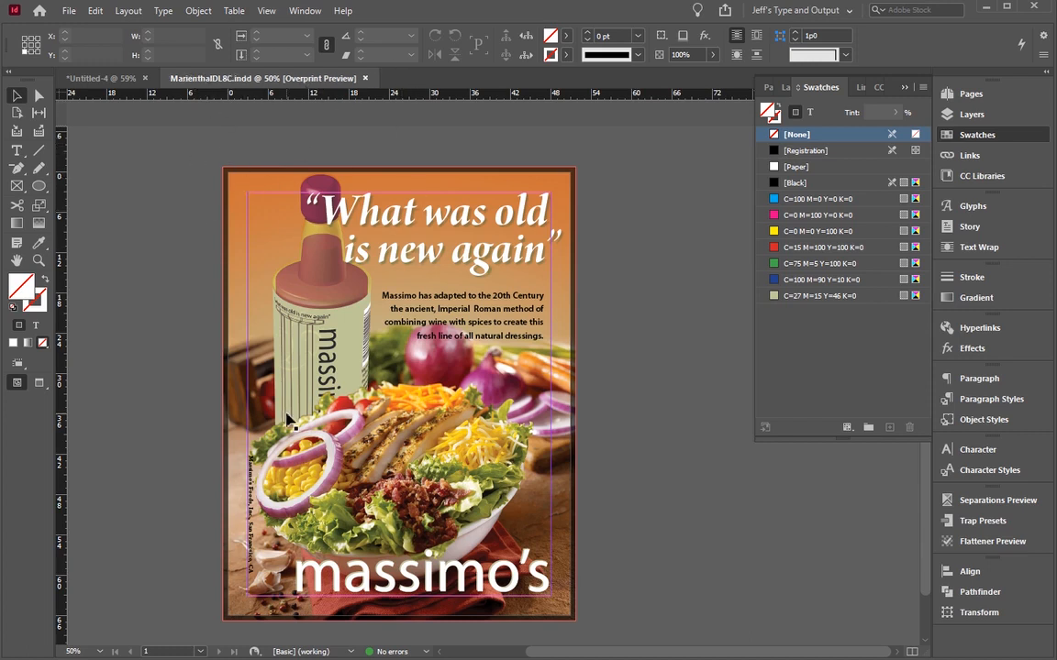
{"action": "key", "text": "ctrl+alt+shift+y"}
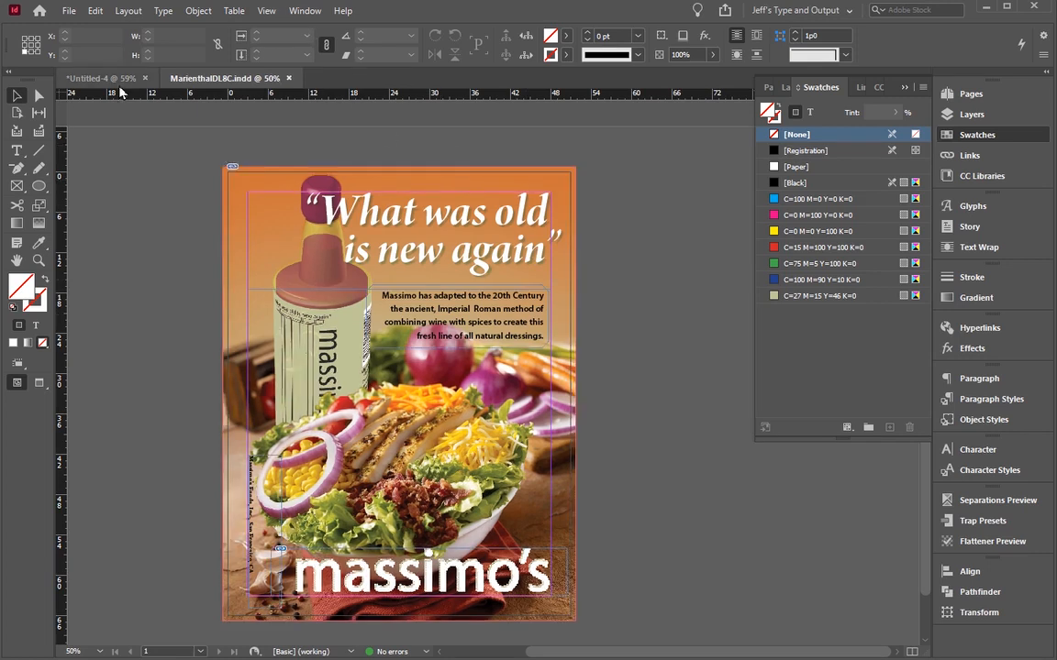
{"action": "key", "text": "ctrl+shift+s"}
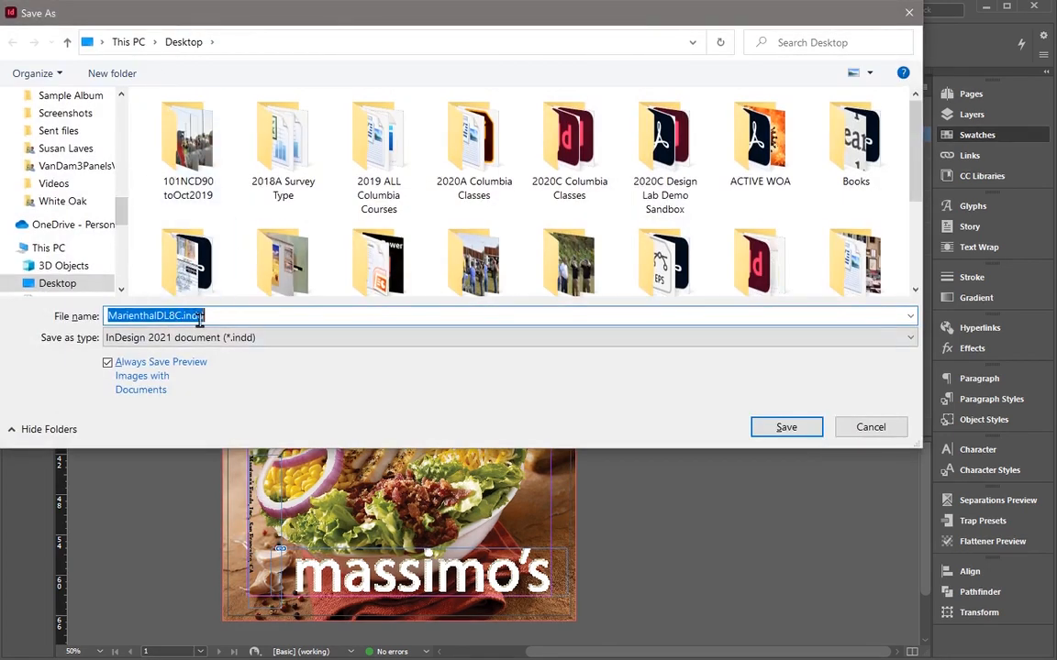
{"action": "key", "text": "Return"}
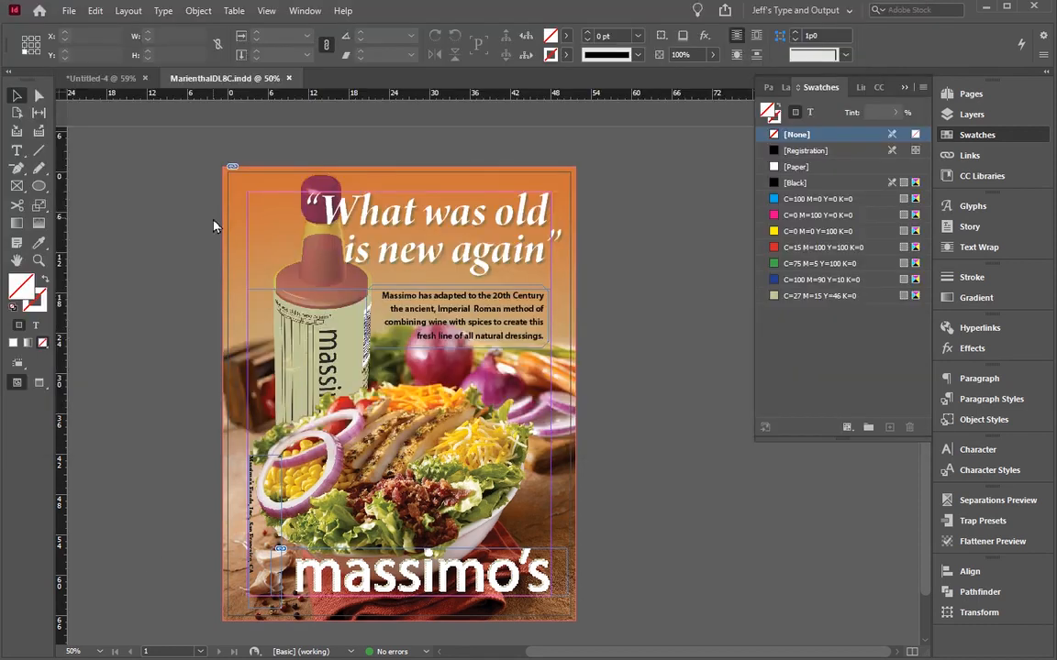
Step: Set up a PDF export with the PDF/X-1a:2001 preset, all printer's marks and the document bleed settings
{"action": "key", "text": "ctrl+e"}
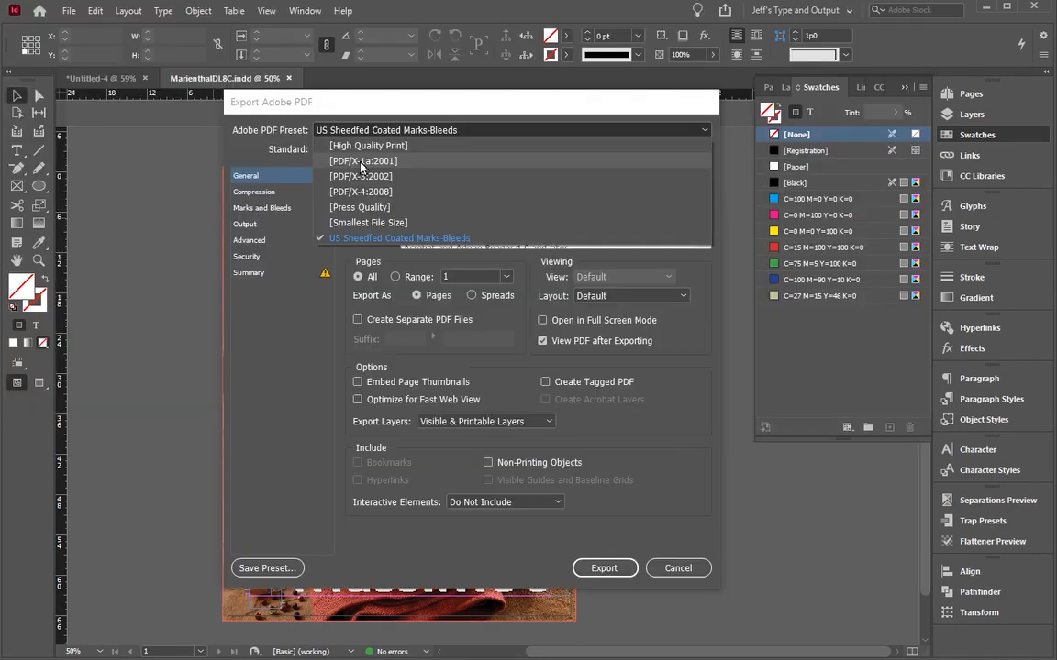
{"action": "left_click", "coordinate": [362, 162]}
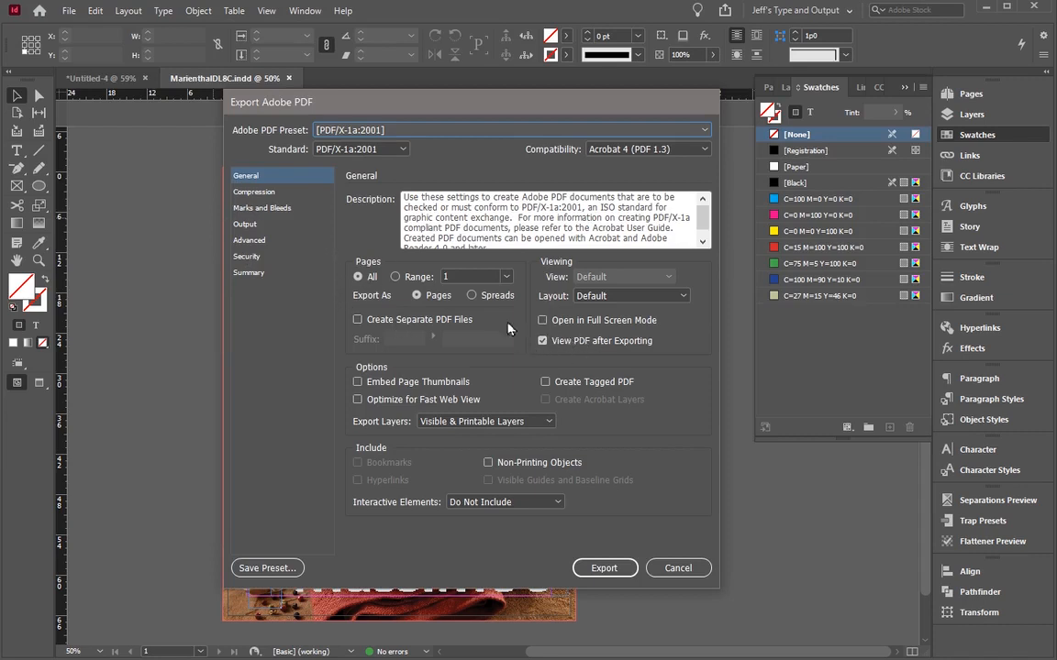
{"action": "left_click", "coordinate": [246, 190]}
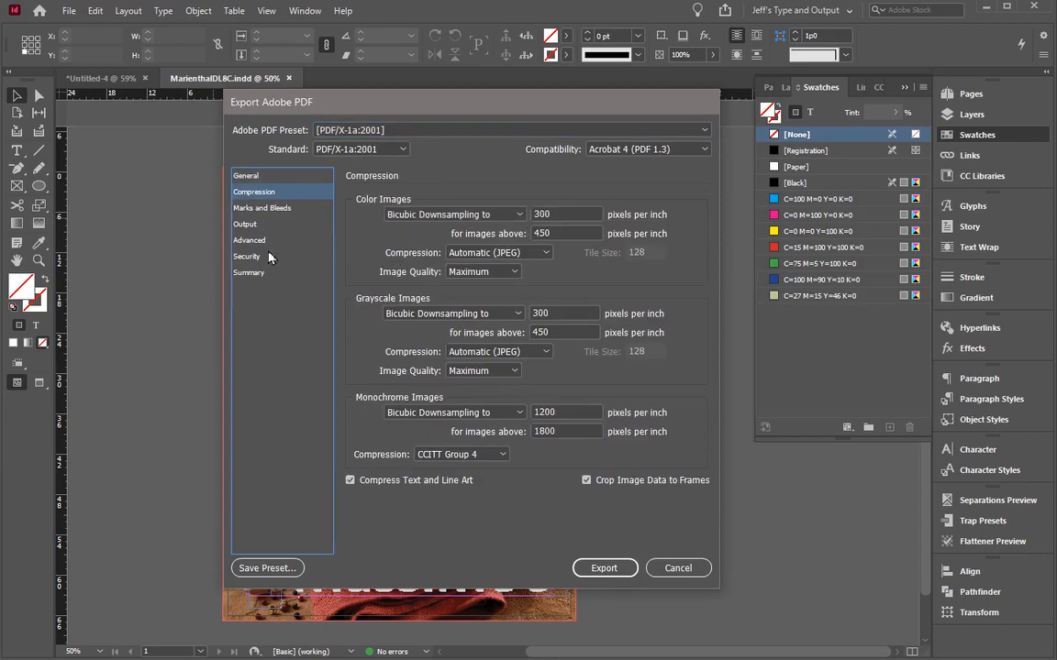
{"action": "left_click", "coordinate": [256, 208]}
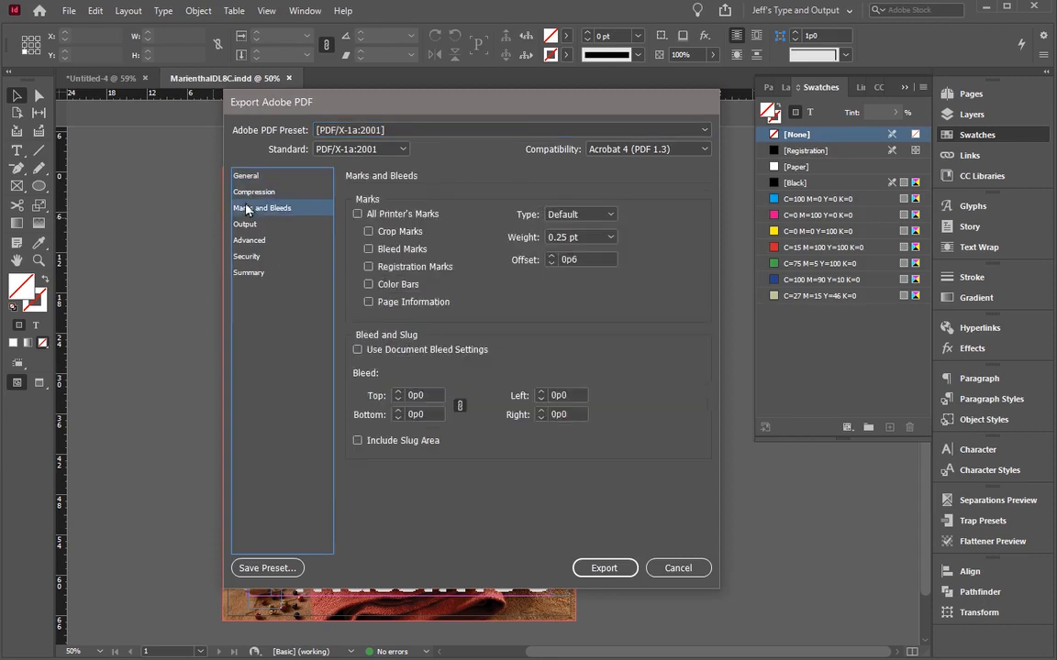
{"action": "left_click", "coordinate": [358, 215]}
{"action": "left_click", "coordinate": [358, 349]}
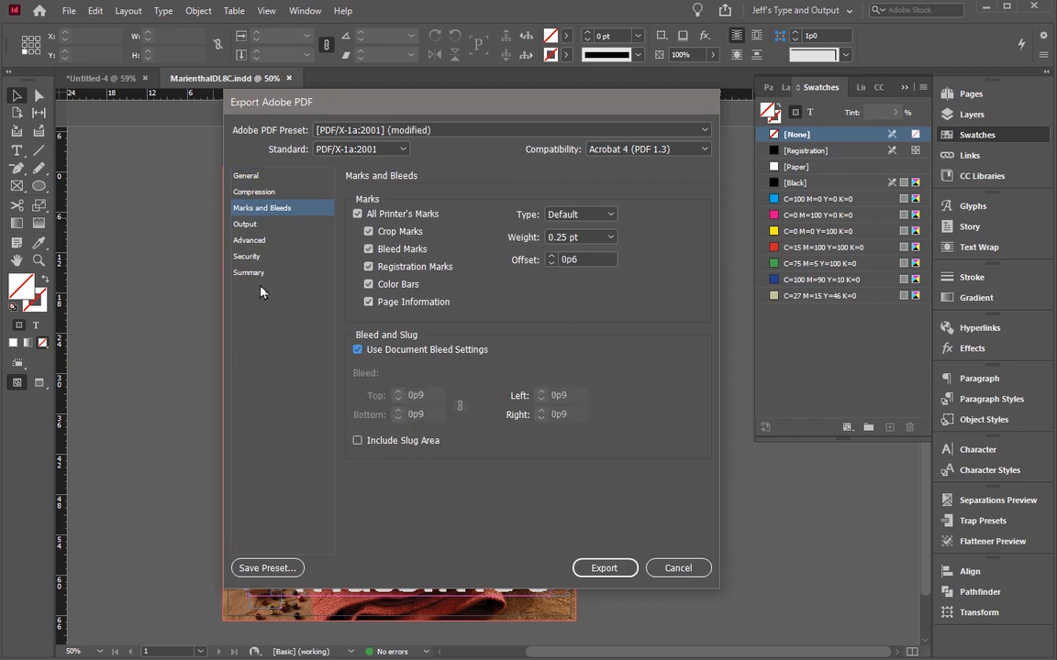
Step: Review the Output, Advanced, Security and Summary export settings, and export the ad as a PDF
{"action": "left_click", "coordinate": [245, 223]}
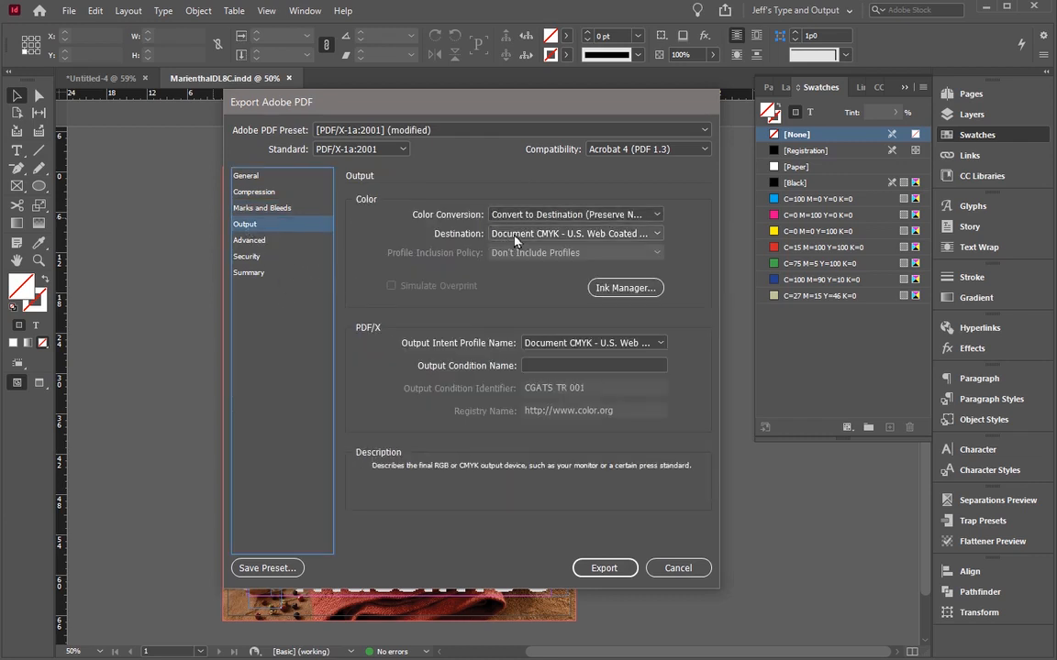
{"action": "left_click", "coordinate": [253, 242]}
{"action": "left_click", "coordinate": [231, 257]}
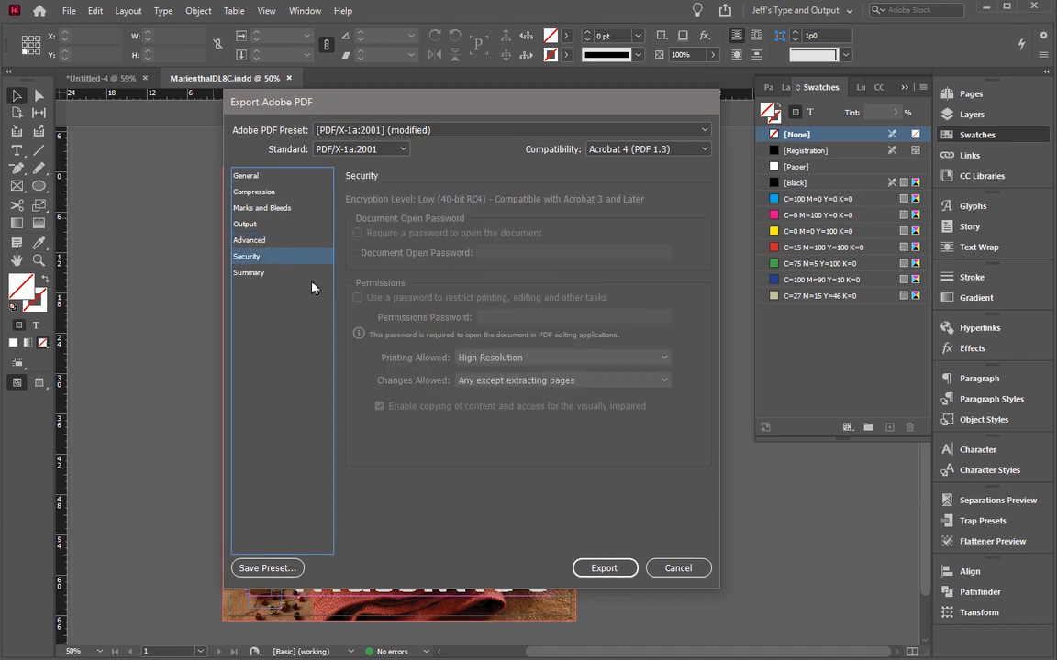
{"action": "left_click", "coordinate": [246, 275]}
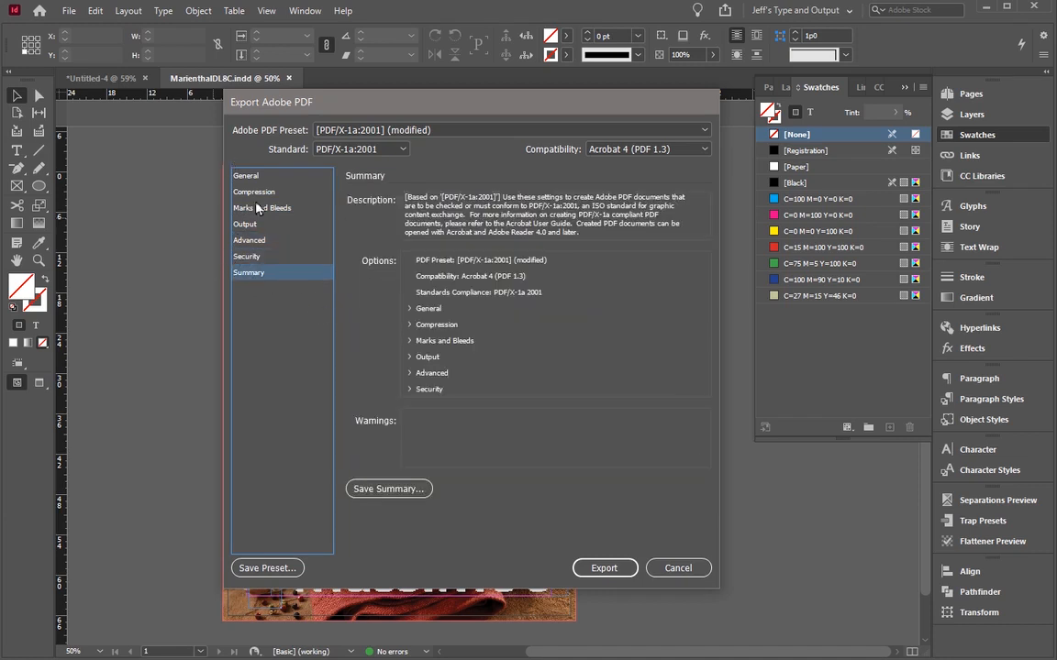
{"action": "left_click", "coordinate": [236, 176]}
{"action": "left_click", "coordinate": [604, 567]}
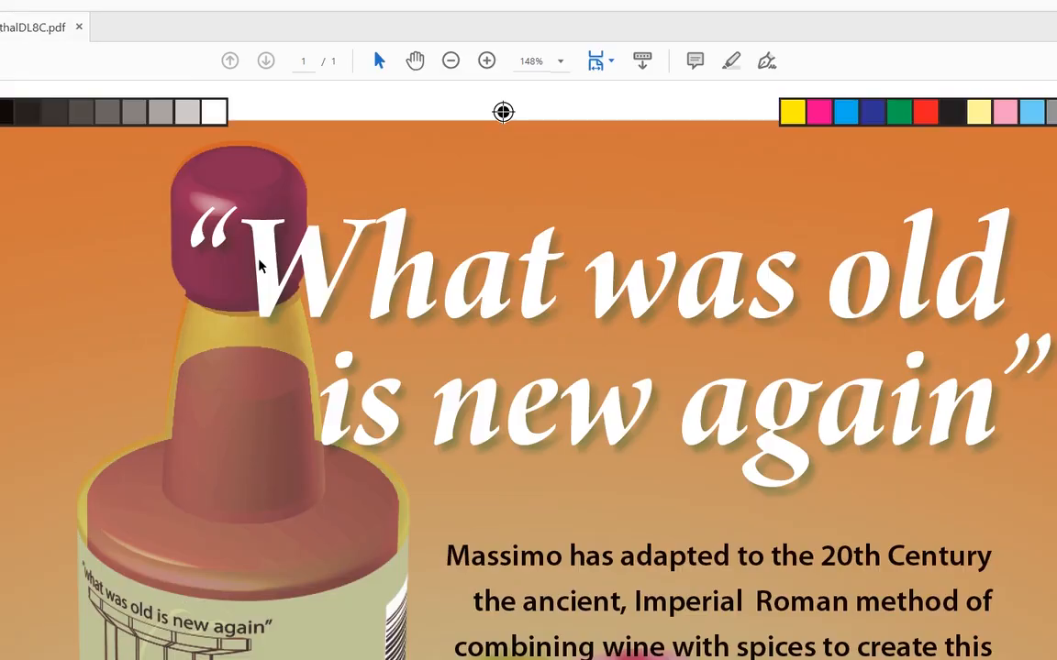
Step: Inspect the exported PDF at full-page size in Acrobat, close it, and switch back to InDesign
{"action": "key", "text": "ctrl+0"}
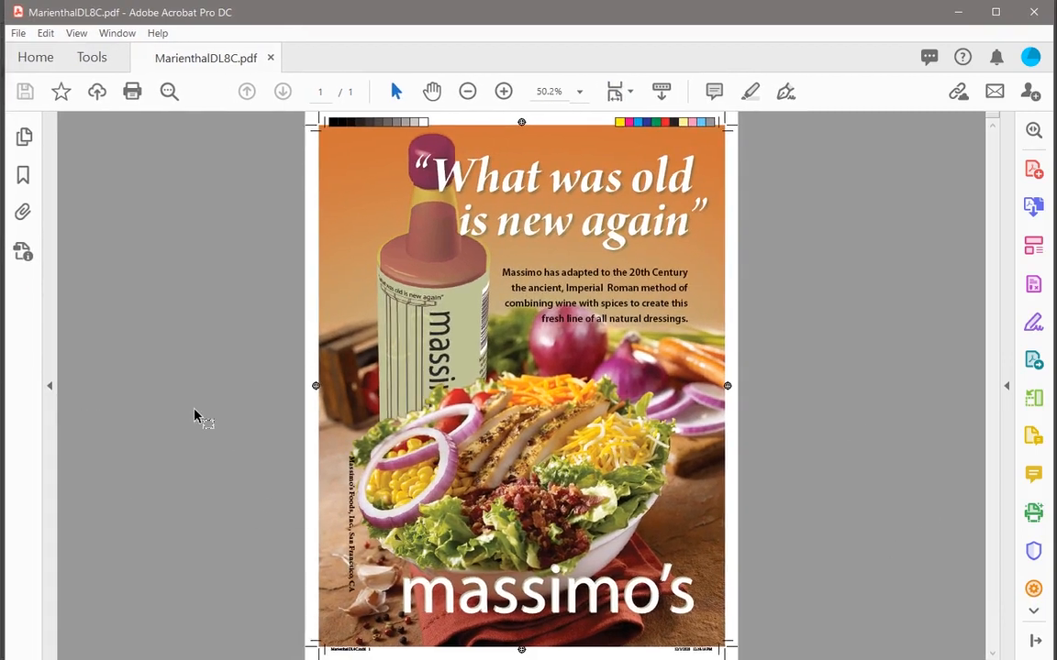
{"action": "key", "text": "ctrl+w"}
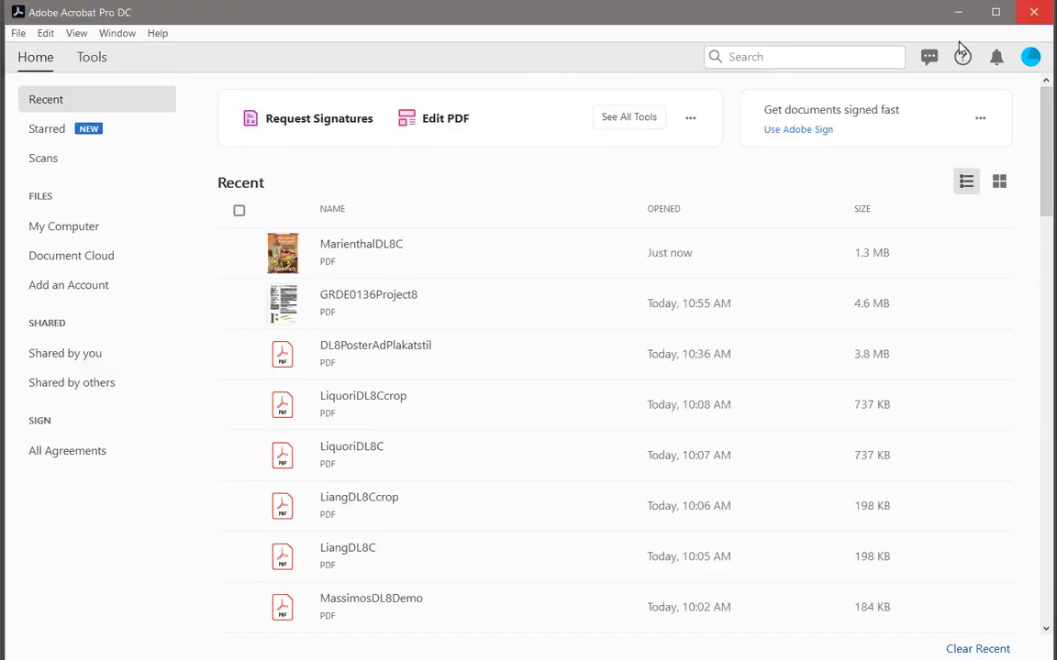
{"action": "left_click", "coordinate": [958, 17]}
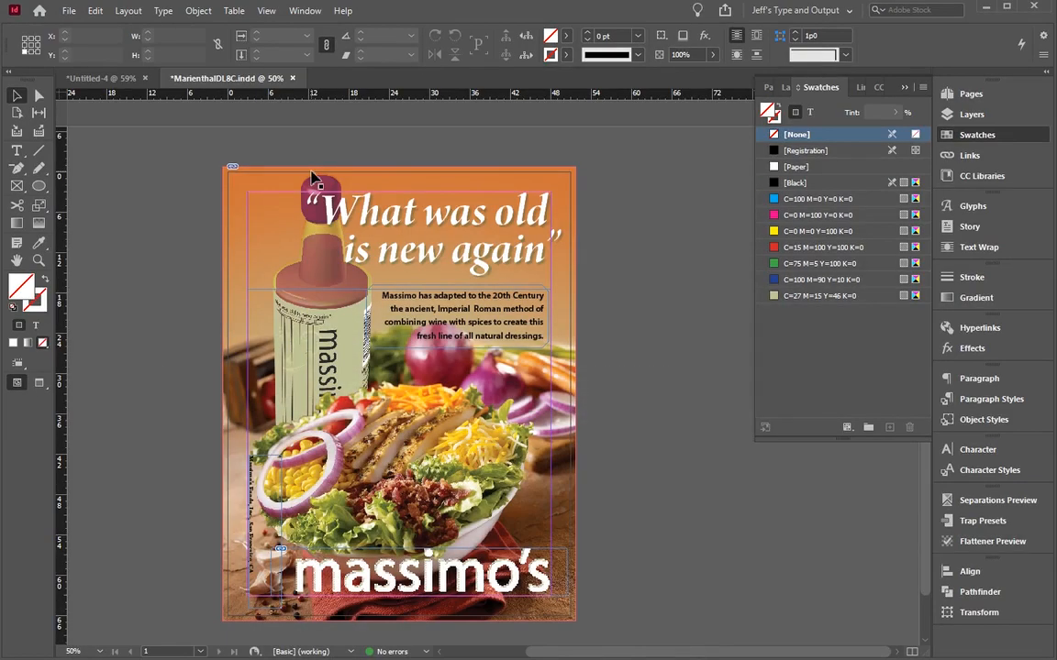
Step: Start packaging the ad and review the fonts used, comparing Arno Pro Bold Italic Display with the page's headline
{"action": "left_click", "coordinate": [69, 10]}
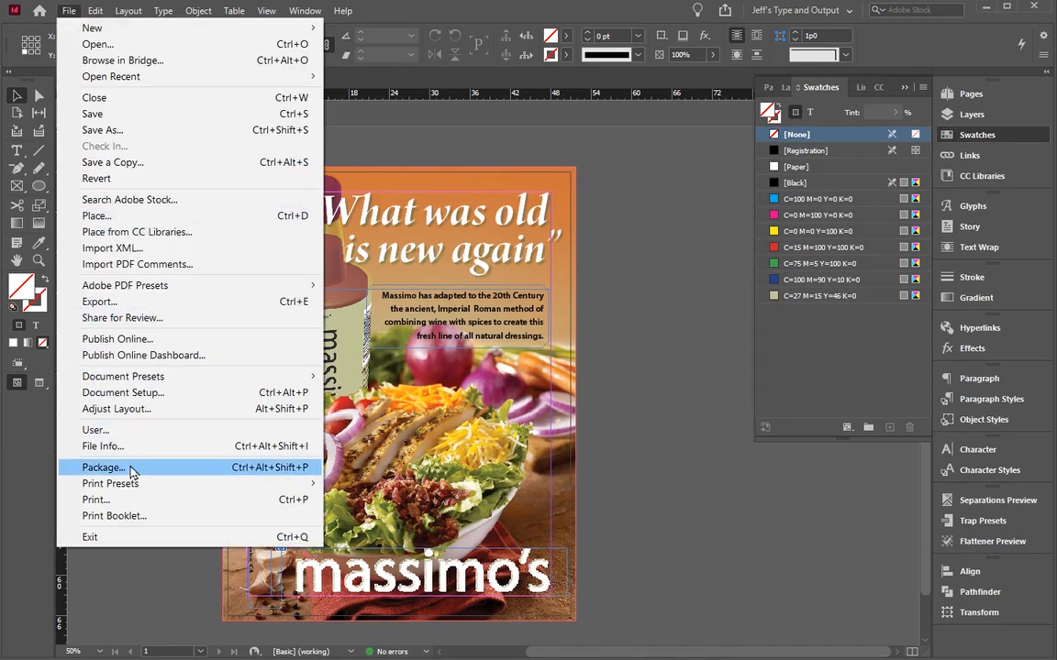
{"action": "left_click", "coordinate": [269, 473]}
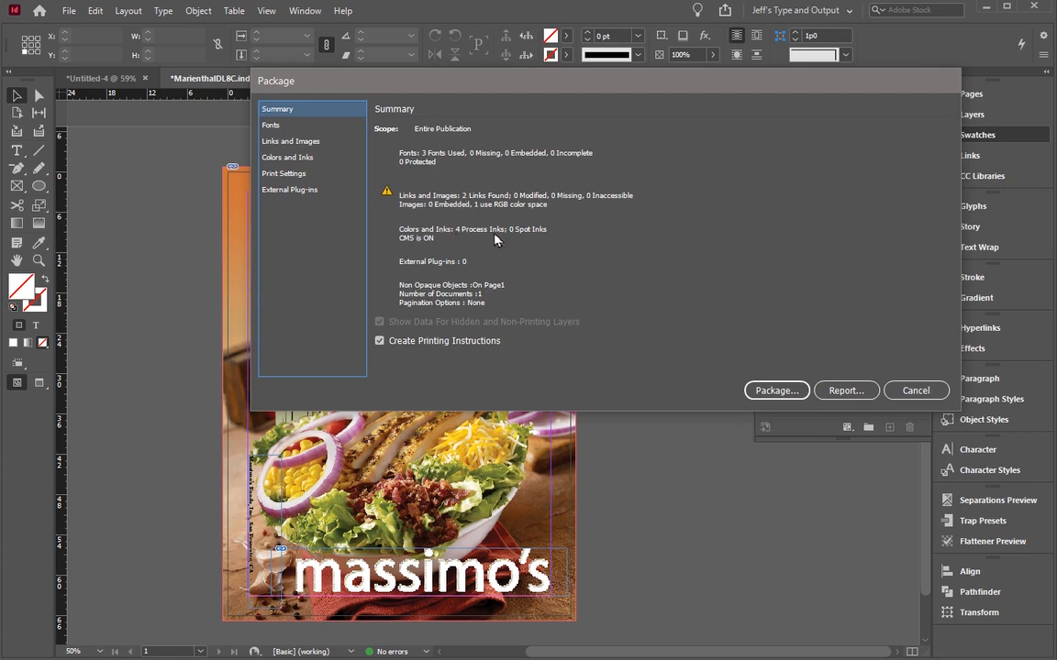
{"action": "left_click", "coordinate": [270, 126]}
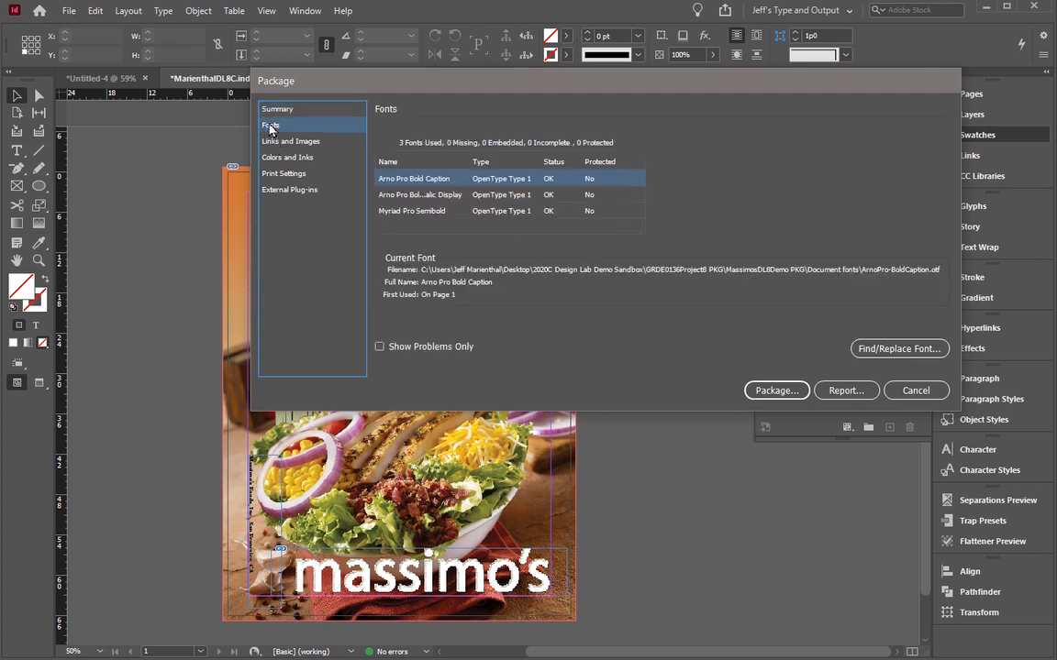
{"action": "left_click_drag", "start_coordinate": [362, 85], "coordinate": [450, 43]}
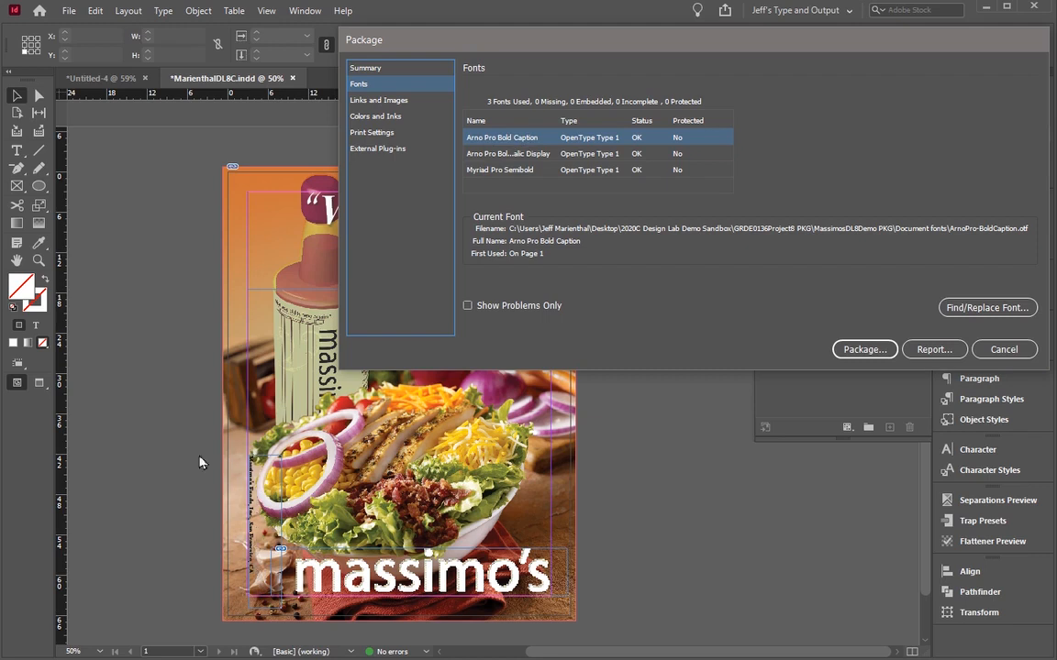
{"action": "left_click", "coordinate": [500, 154]}
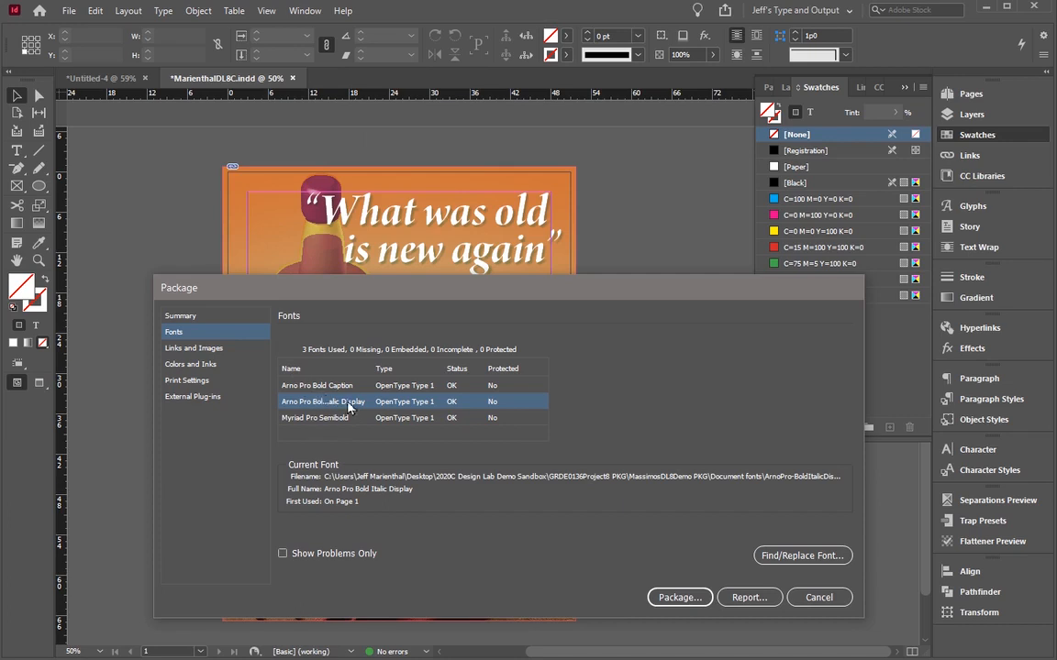
{"action": "left_click_drag", "start_coordinate": [305, 287], "coordinate": [533, 54]}
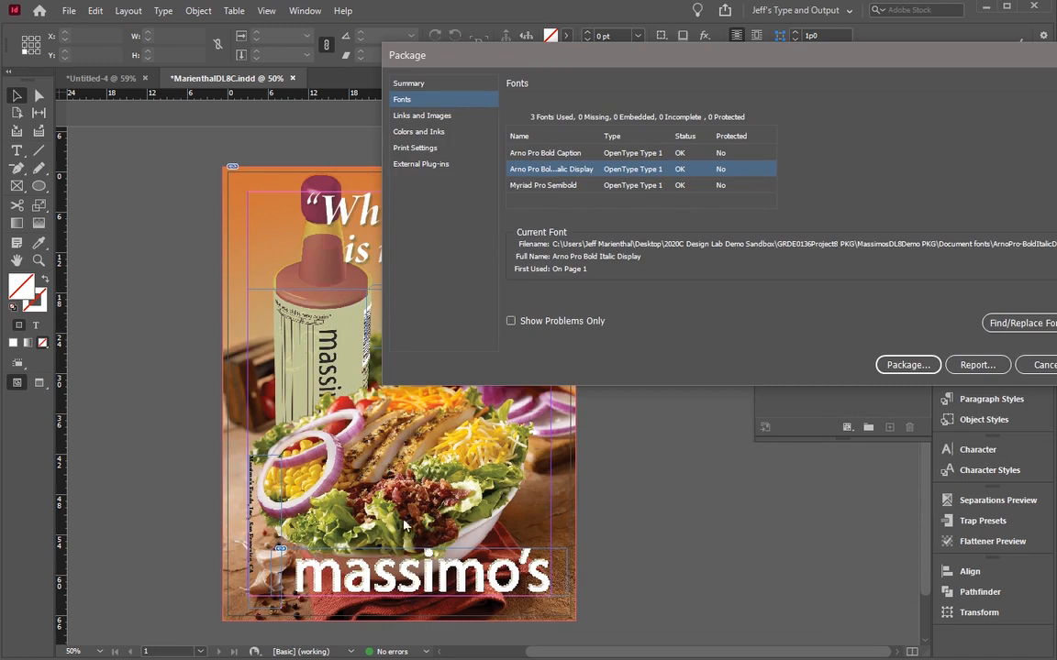
{"action": "left_click_drag", "start_coordinate": [459, 63], "coordinate": [261, 71]}
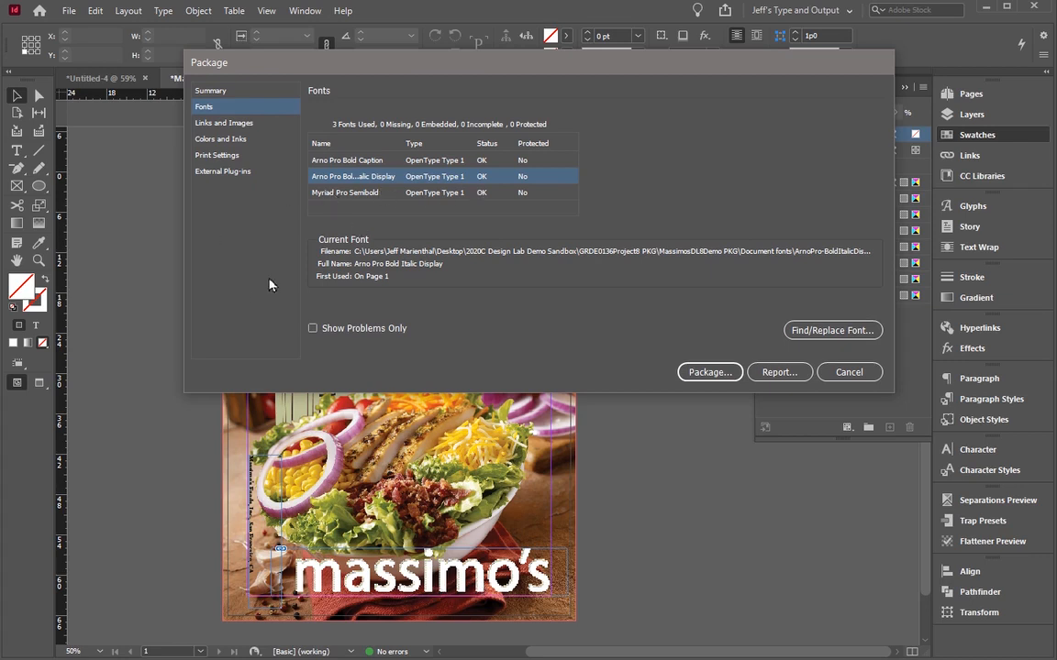
Step: Examine the package's links and images, colors and inks, print settings, and external plug-ins
{"action": "left_click", "coordinate": [207, 122]}
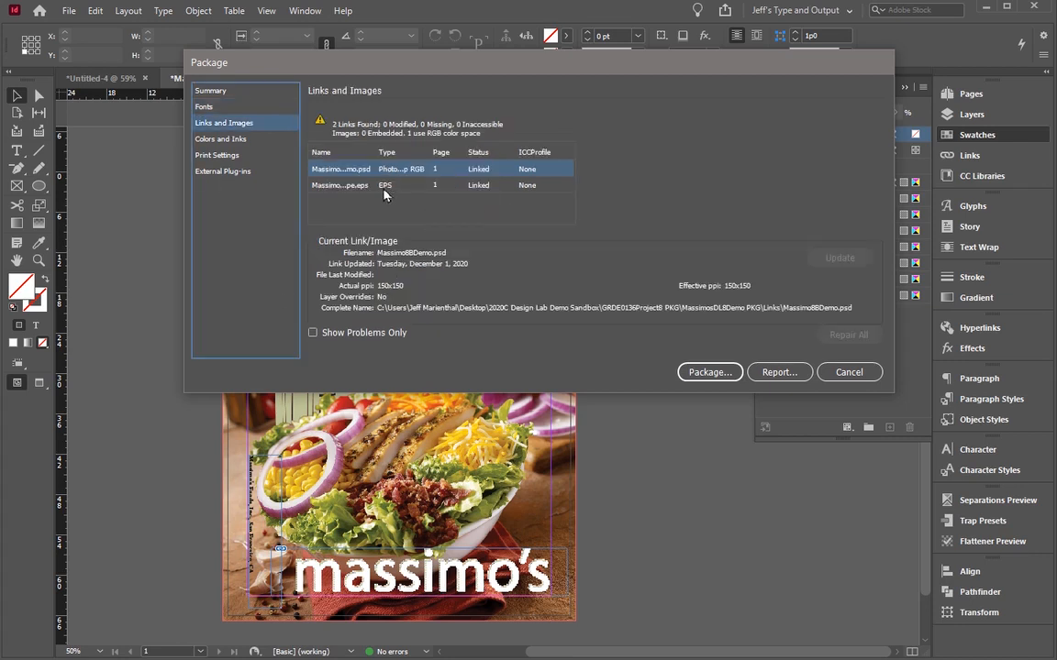
{"action": "left_click_drag", "start_coordinate": [286, 62], "coordinate": [427, 241]}
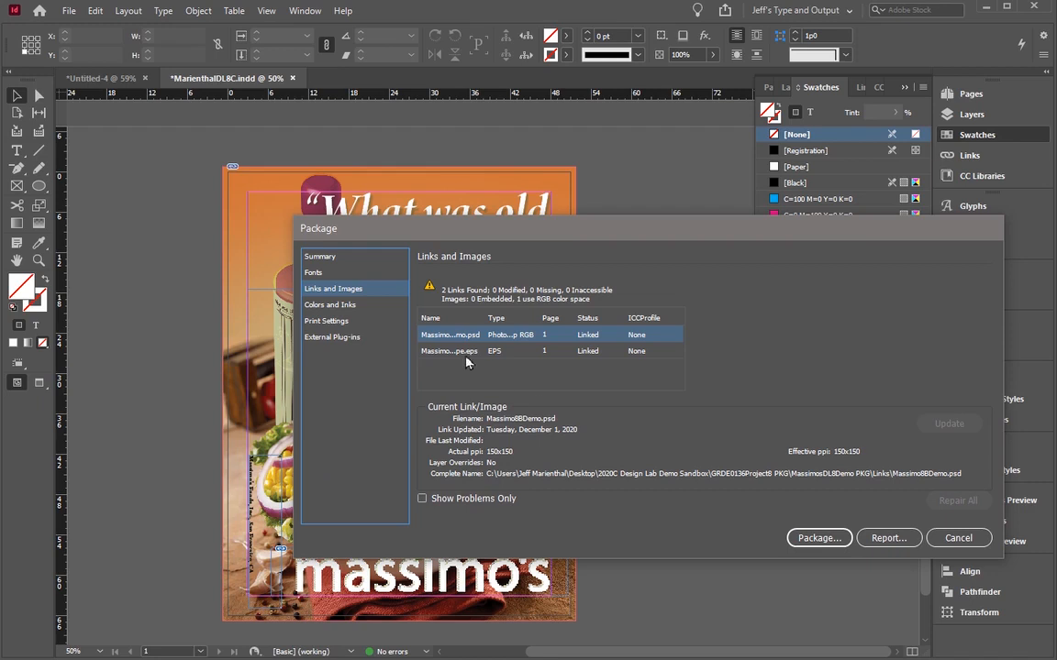
{"action": "left_click_drag", "start_coordinate": [464, 234], "coordinate": [484, 65]}
{"action": "left_click", "coordinate": [343, 136]}
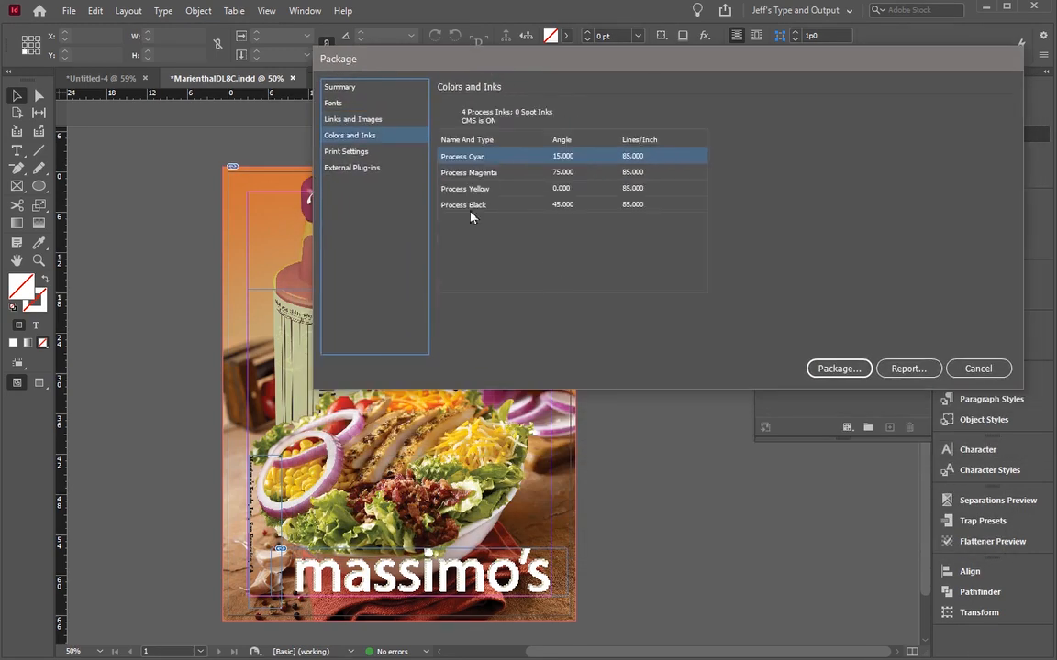
{"action": "left_click", "coordinate": [348, 152]}
{"action": "left_click", "coordinate": [350, 169]}
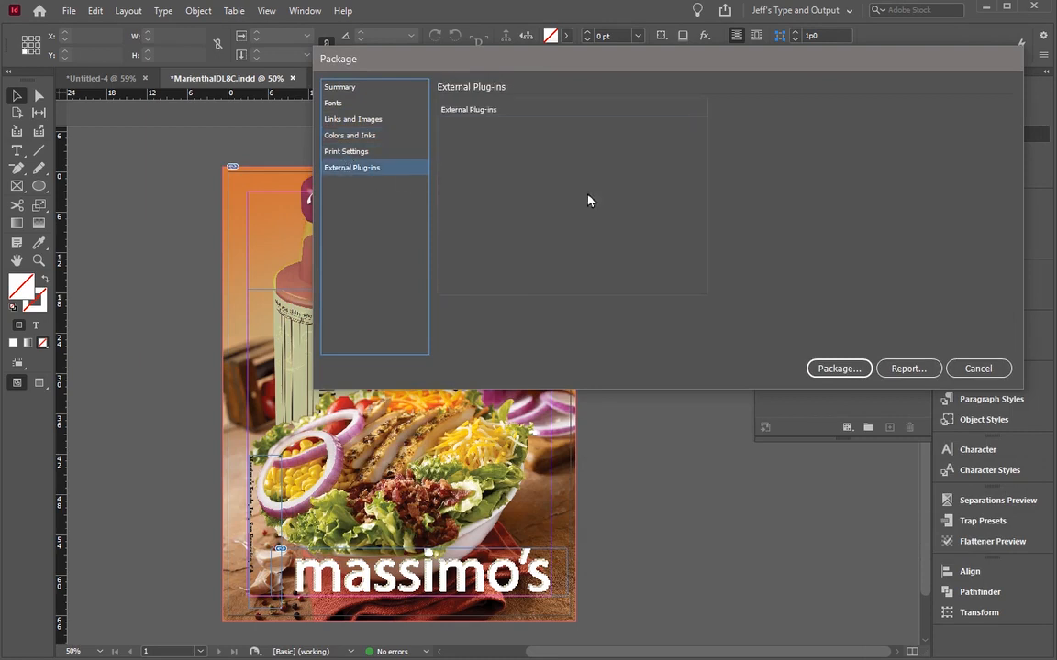
Step: Proceed with packaging by saving the publication, keeping the default printing instructions, and replacing "Folder" with "PKG" in the package folder name
{"action": "left_click", "coordinate": [837, 366]}
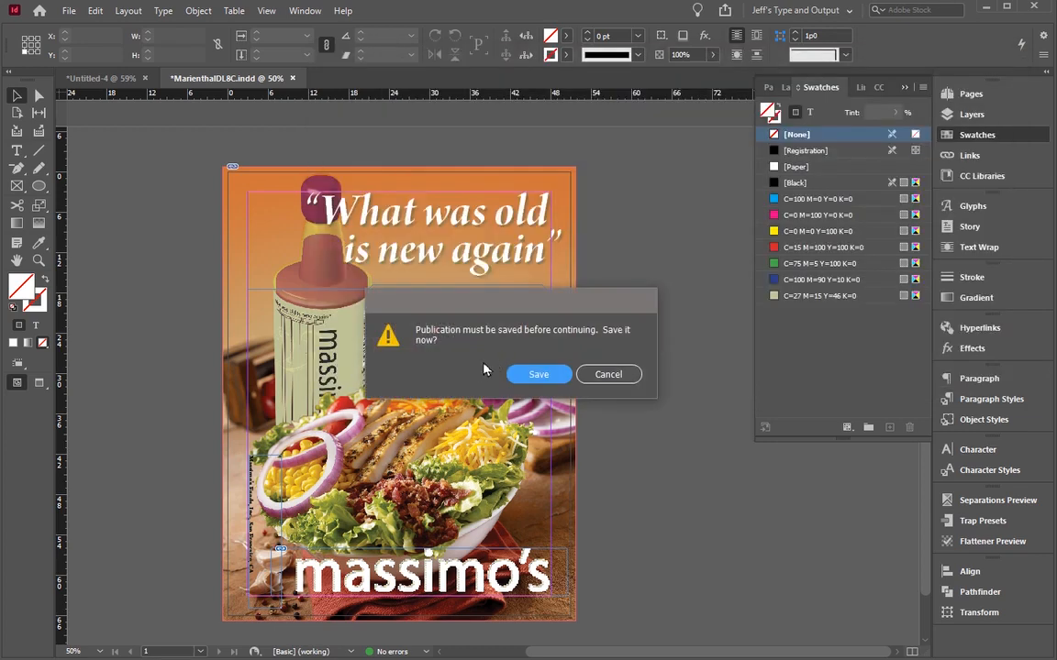
{"action": "key", "text": "Return"}
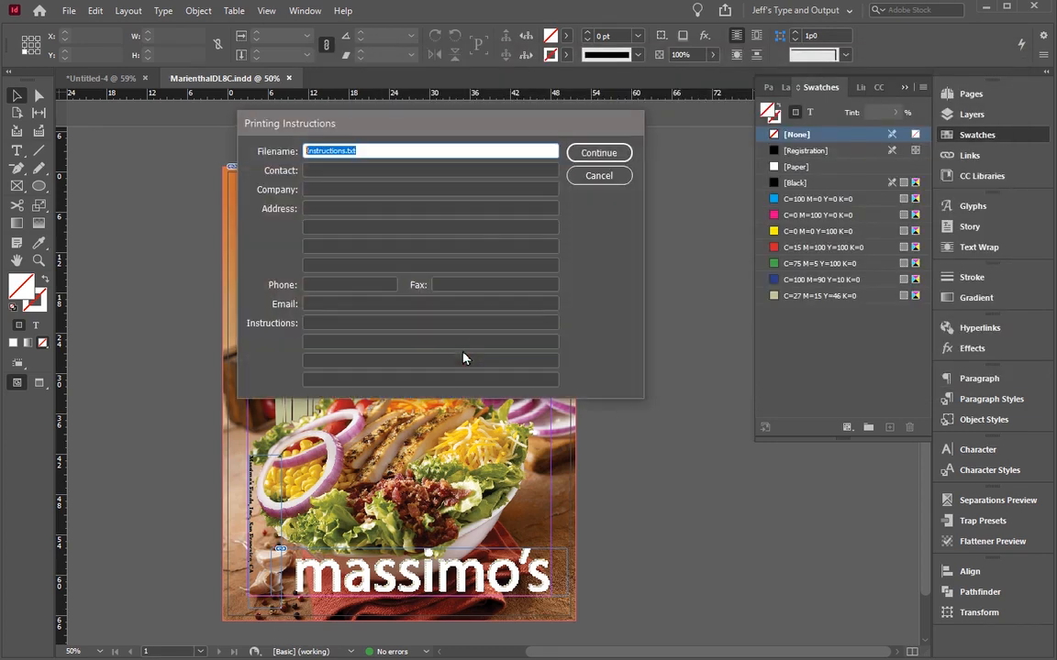
{"action": "left_click", "coordinate": [586, 159]}
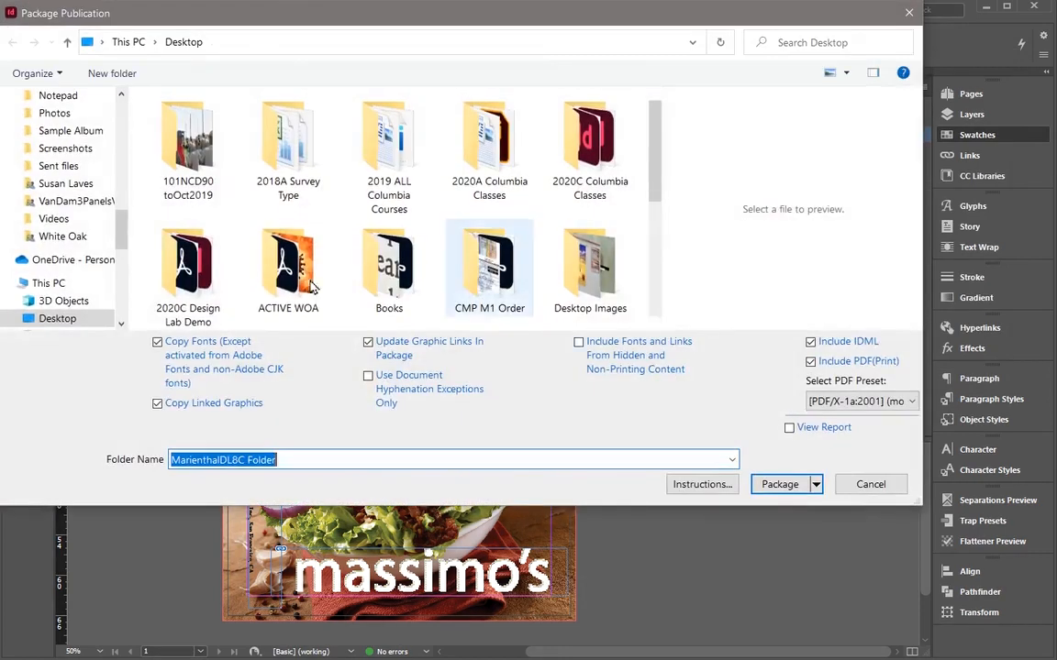
{"action": "double_click", "coordinate": [321, 459]}
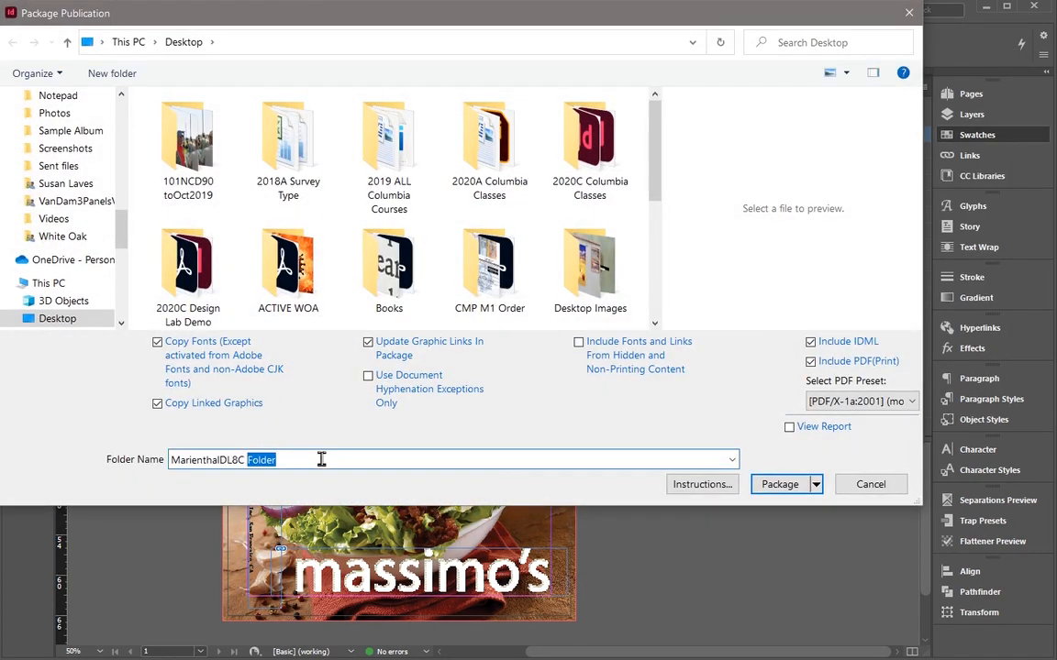
{"action": "type", "text": "PKG"}
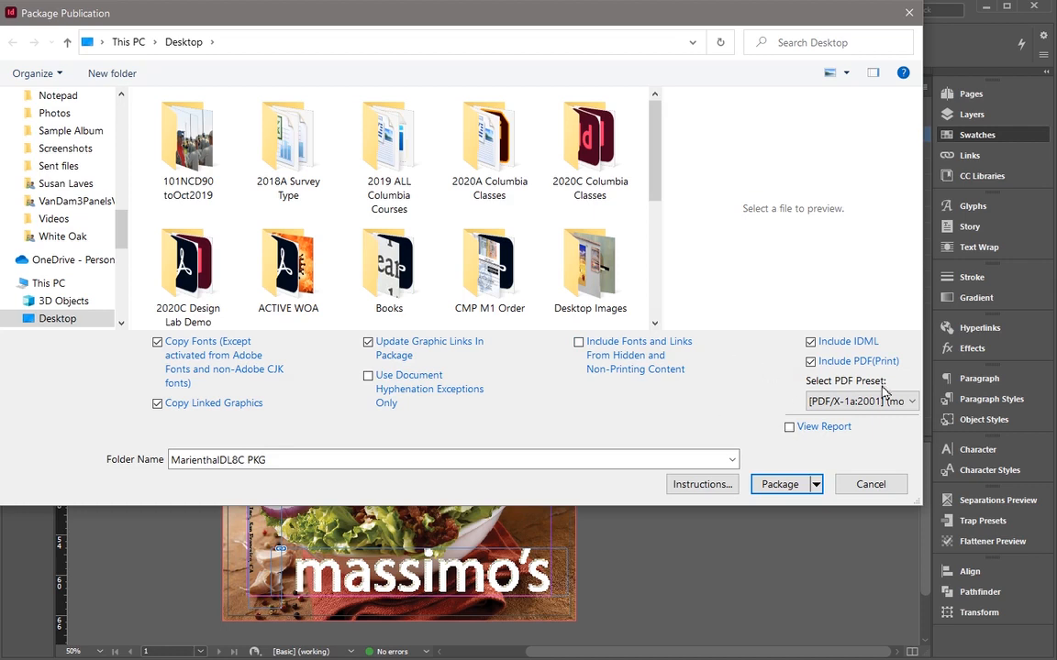
Step: Review the available PDF presets, keep the modified PDF/X-1a:2001 preset, and create the package, accepting the font licensing warning
{"action": "left_click", "coordinate": [844, 402]}
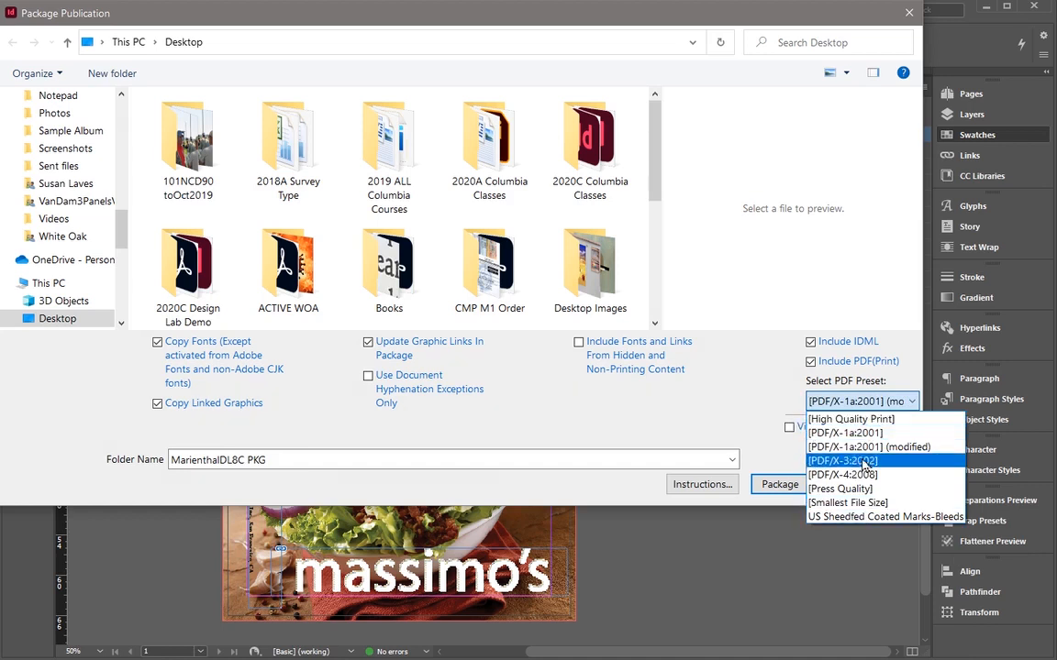
{"action": "left_click", "coordinate": [743, 406]}
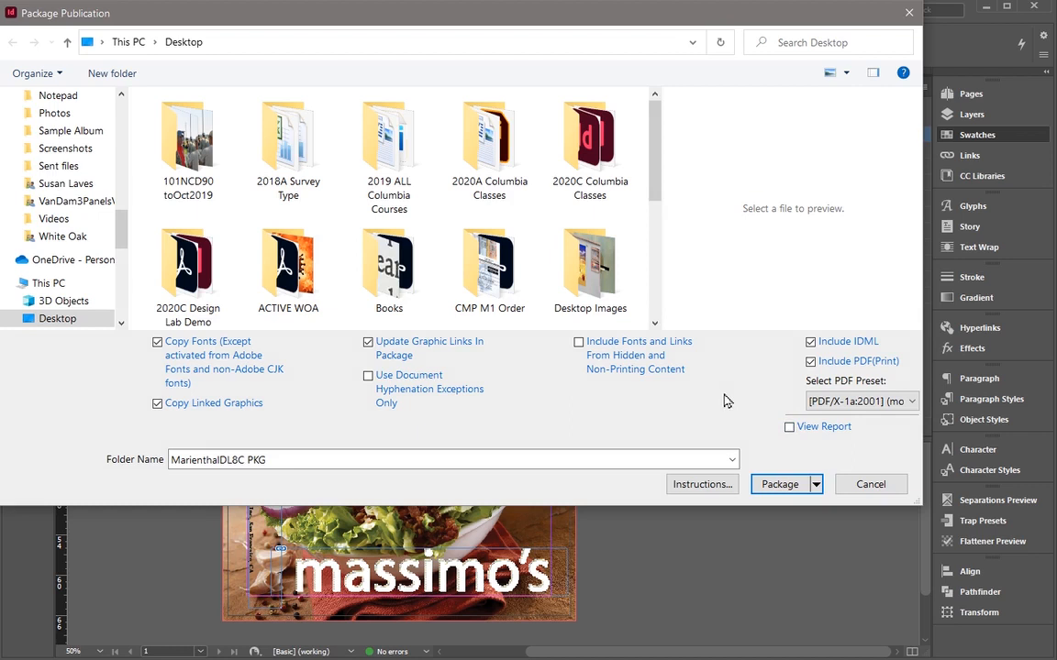
{"action": "left_click", "coordinate": [789, 487]}
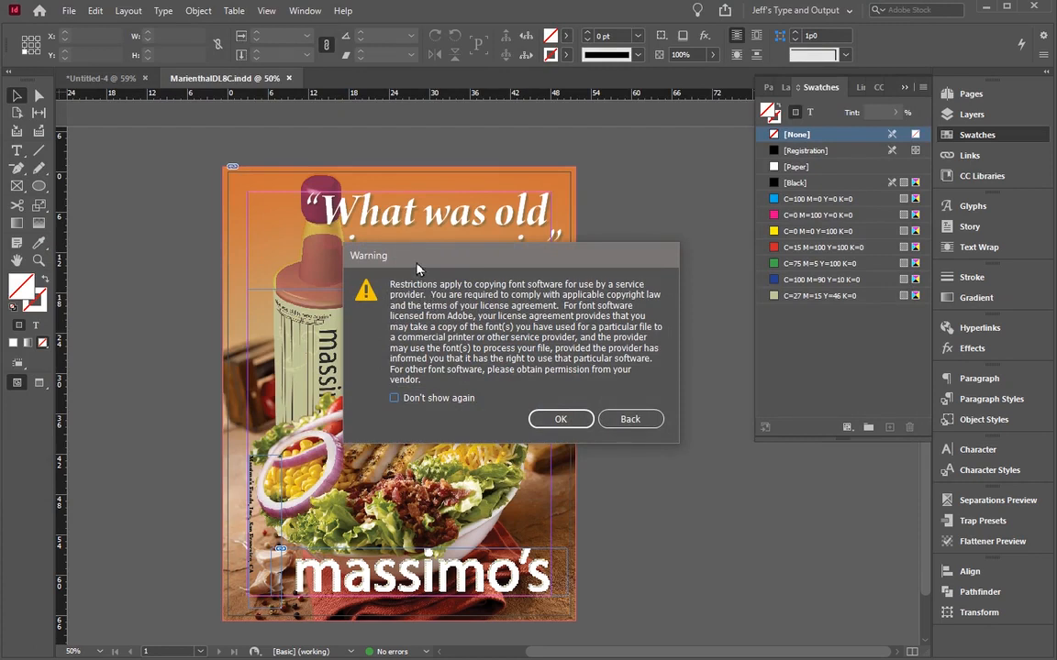
{"action": "left_click_drag", "start_coordinate": [416, 265], "coordinate": [395, 251]}
{"action": "left_click", "coordinate": [532, 407]}
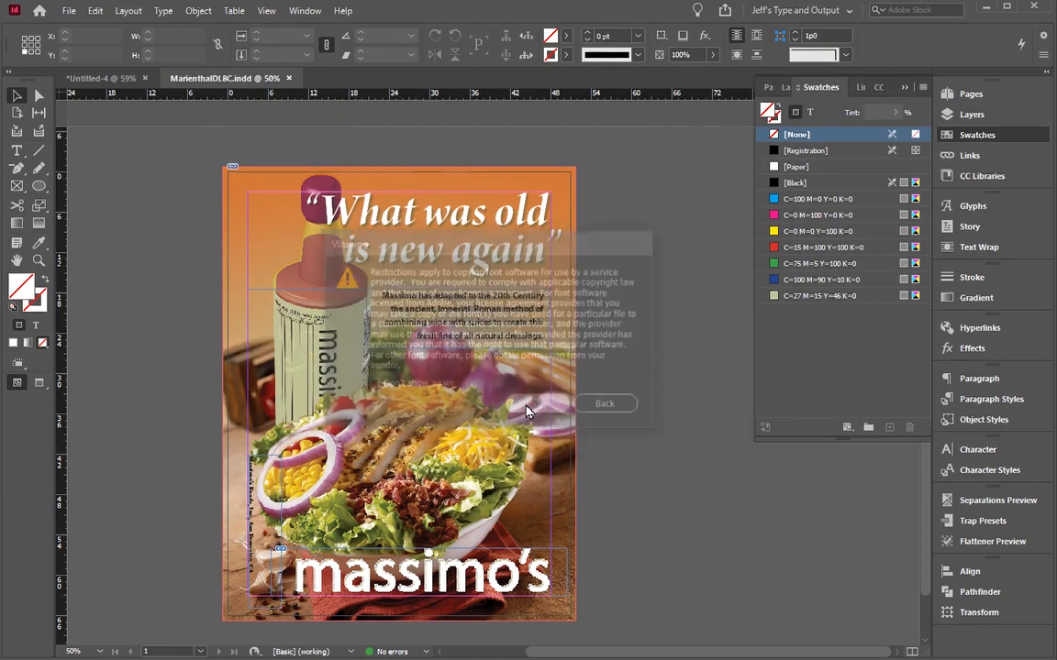
Step: Switch to the desktop, move the package folder to an empty area, and open it
{"action": "left_click", "coordinate": [986, 11]}
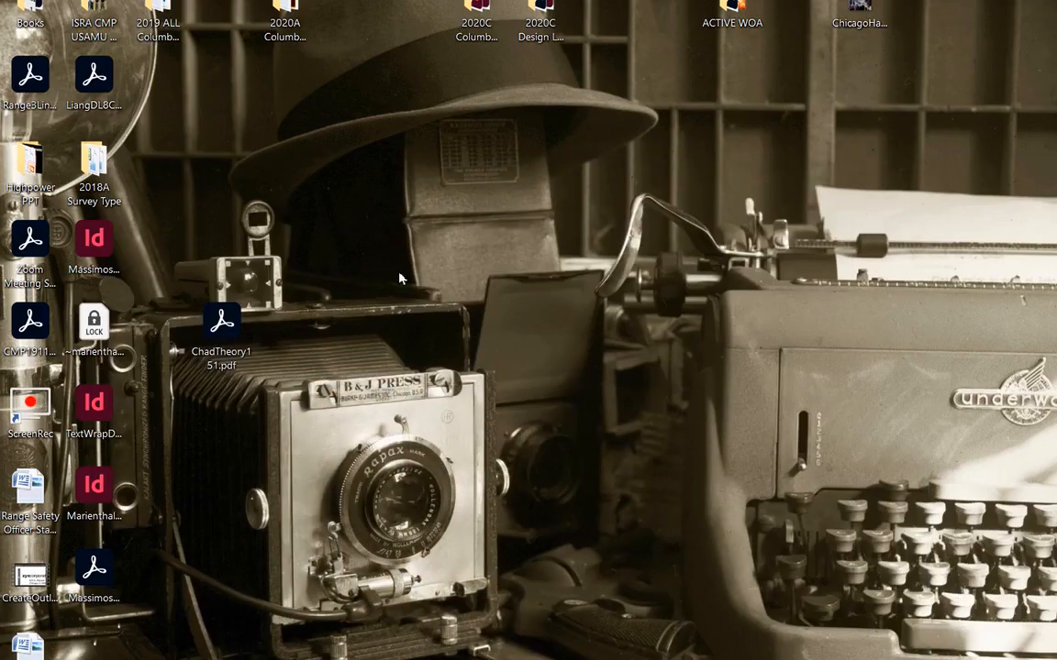
{"action": "left_click_drag", "start_coordinate": [2, 88], "coordinate": [543, 323]}
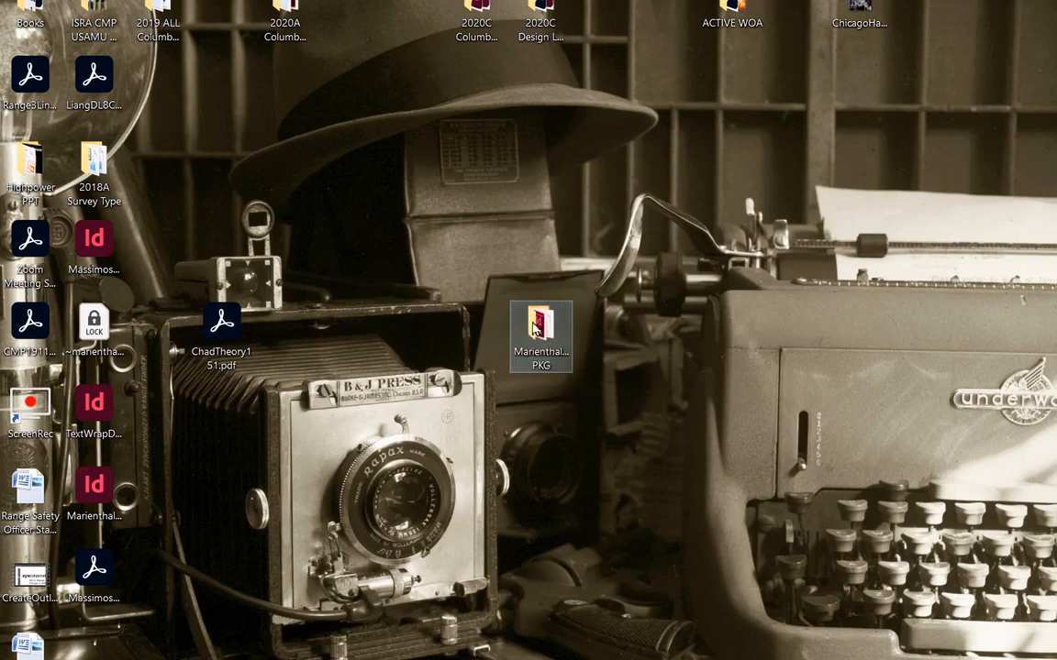
{"action": "double_click", "coordinate": [542, 325]}
{"action": "left_click_drag", "start_coordinate": [590, 109], "coordinate": [373, 70]}
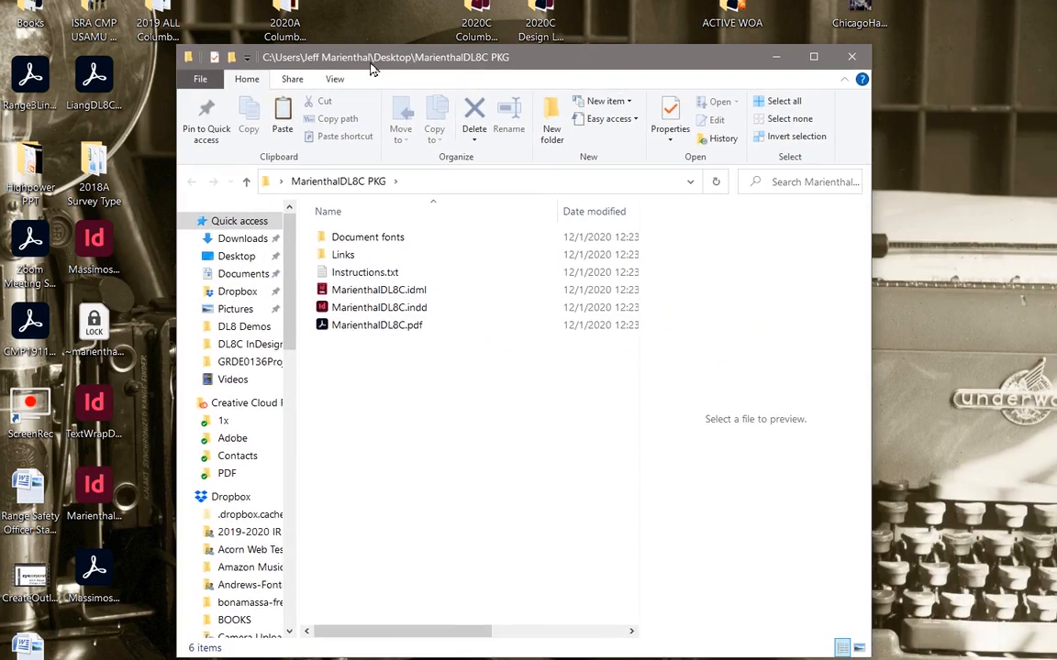
Step: Examine the contents of the package's Document fonts and Links subfolders
{"action": "double_click", "coordinate": [344, 239]}
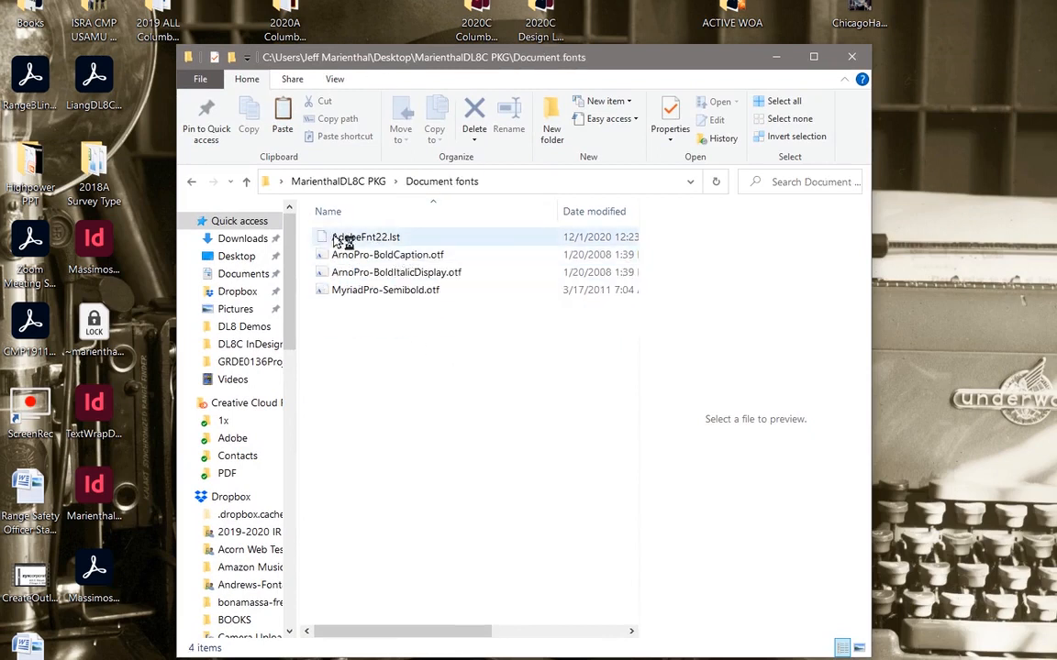
{"action": "left_click", "coordinate": [245, 181]}
{"action": "double_click", "coordinate": [330, 255]}
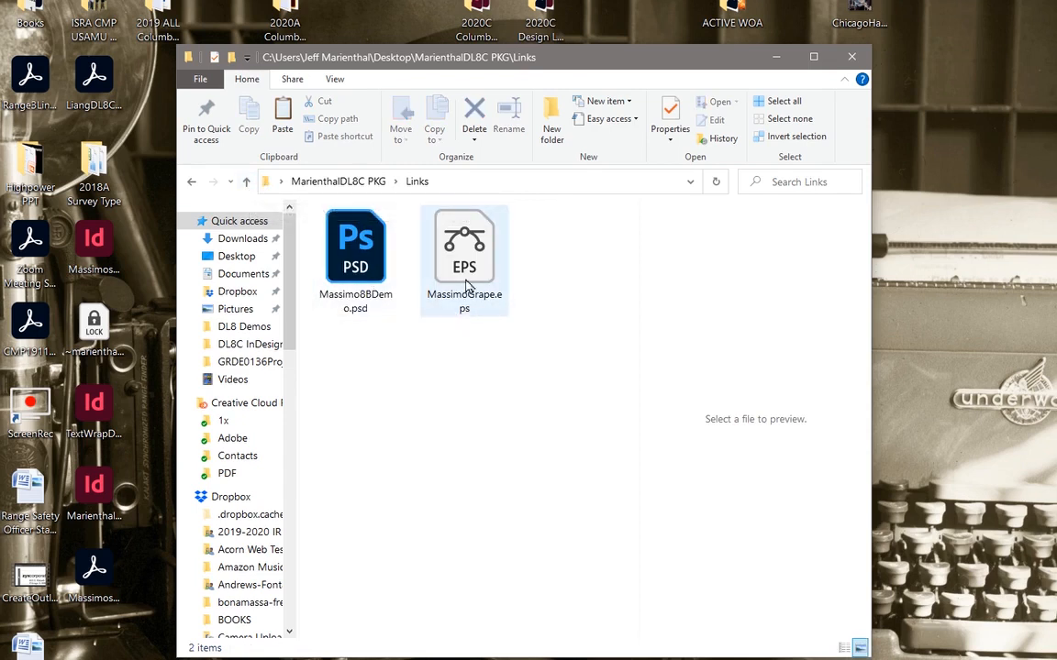
{"action": "left_click", "coordinate": [352, 263]}
{"action": "left_click", "coordinate": [397, 372]}
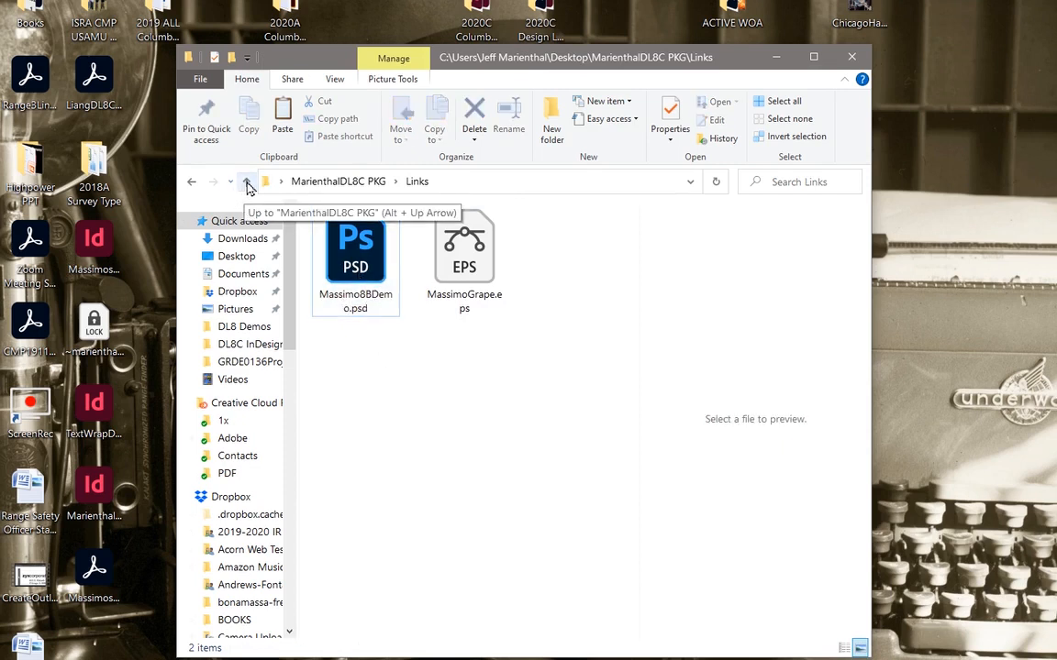
Step: Inspect the IDML, INDD and PDF files in the main package folder, and switch back to InDesign
{"action": "left_click", "coordinate": [246, 182]}
{"action": "left_click", "coordinate": [371, 289]}
{"action": "left_click", "coordinate": [365, 311]}
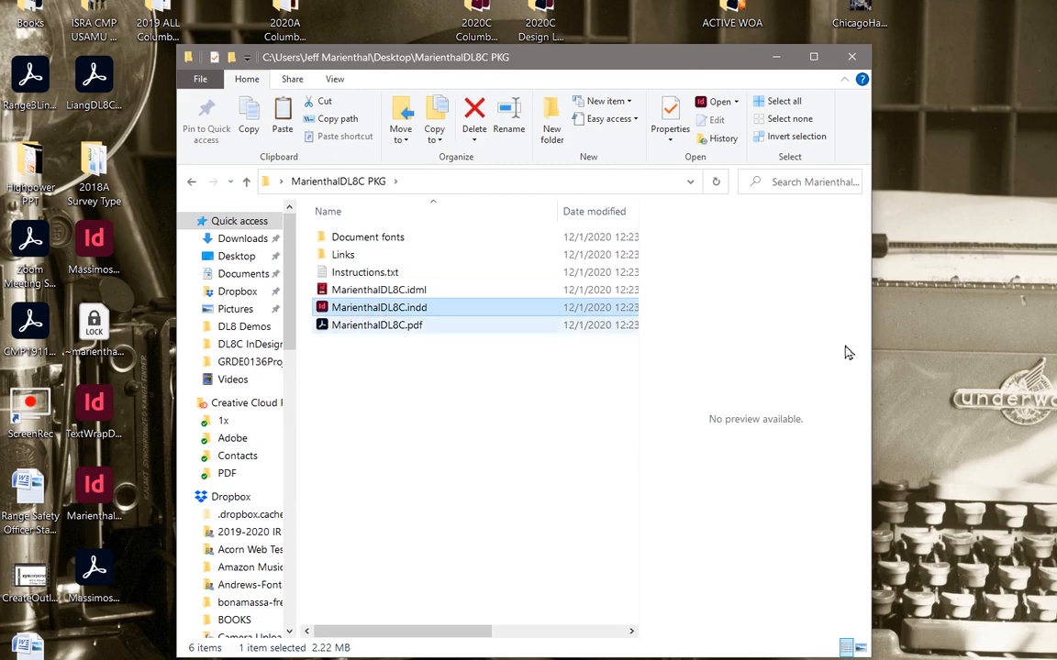
{"action": "left_click", "coordinate": [375, 328]}
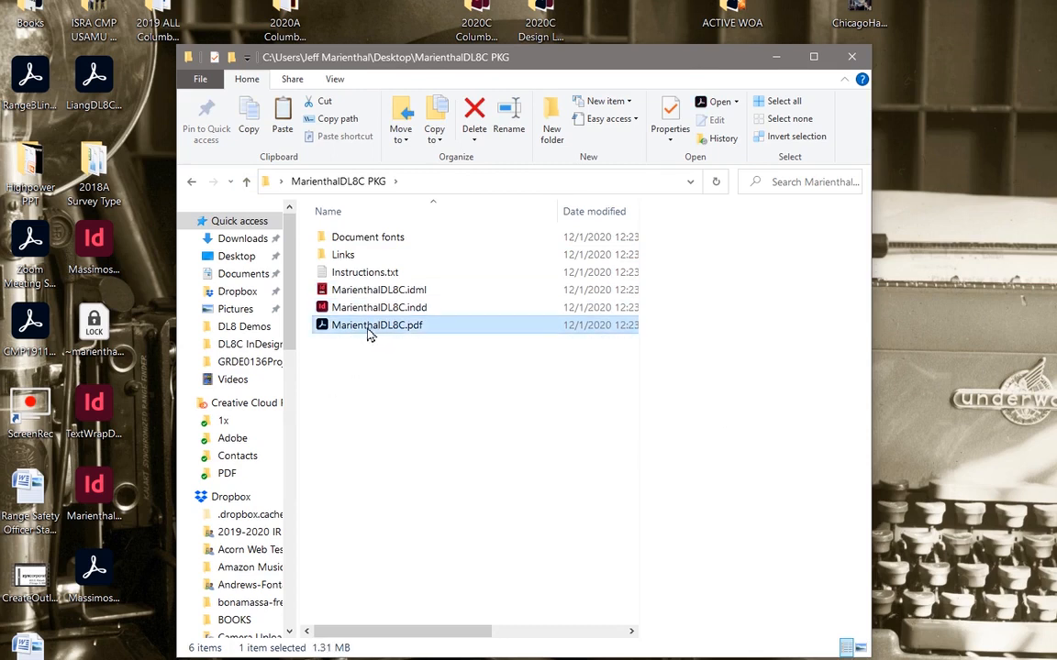
{"action": "key", "text": "Return"}
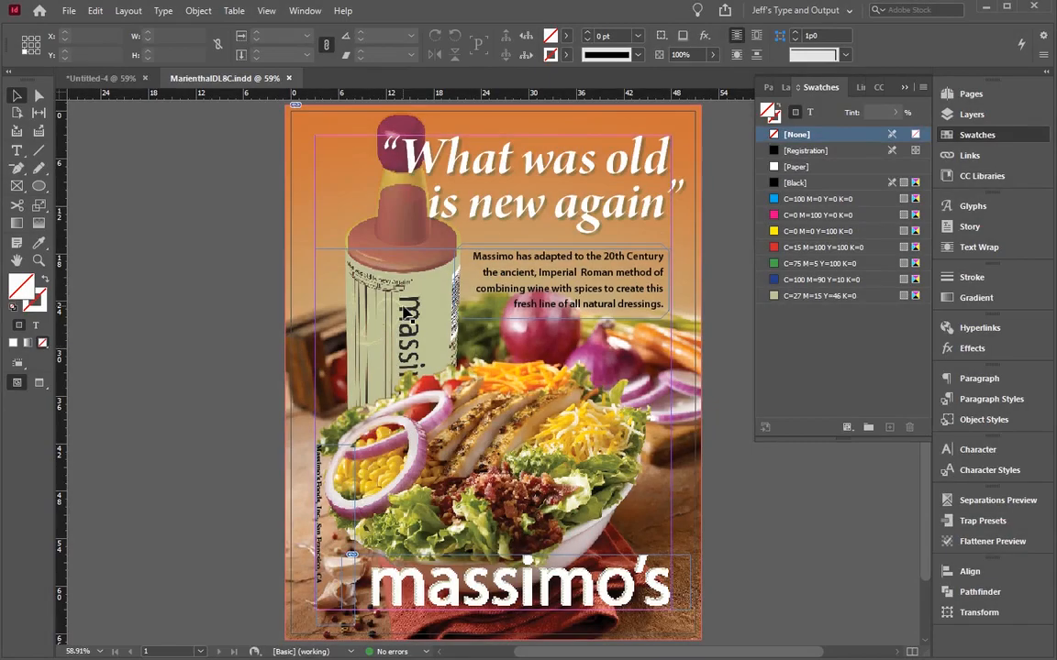
Step: Examine the ad's background image, headline frame and logo, and check the type formatting of the headline and body copy
{"action": "left_click", "coordinate": [404, 312]}
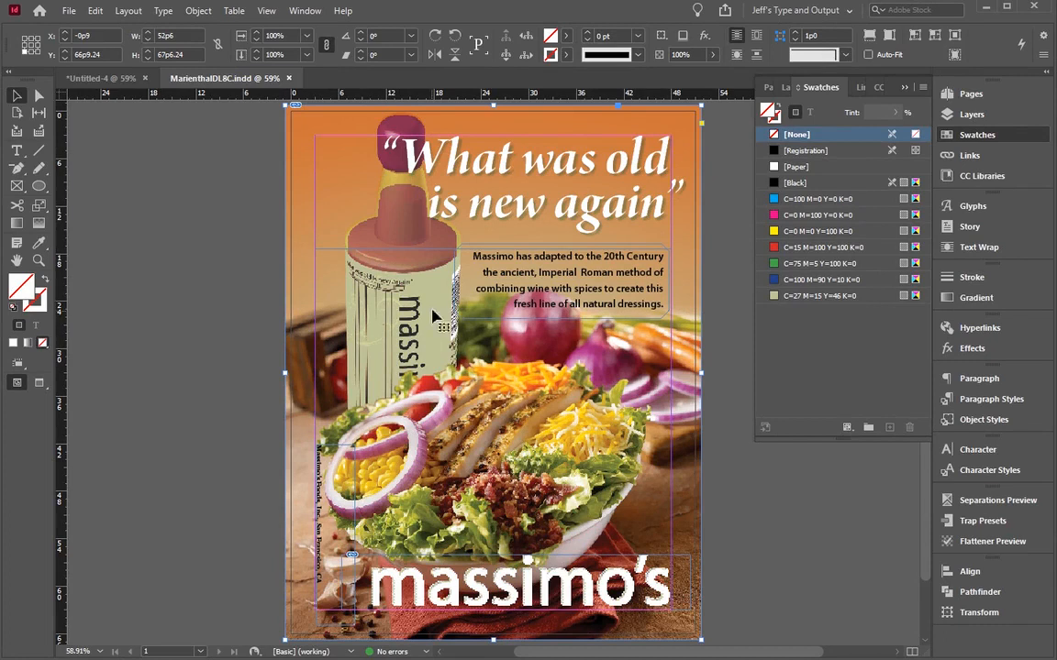
{"action": "left_click", "coordinate": [455, 151]}
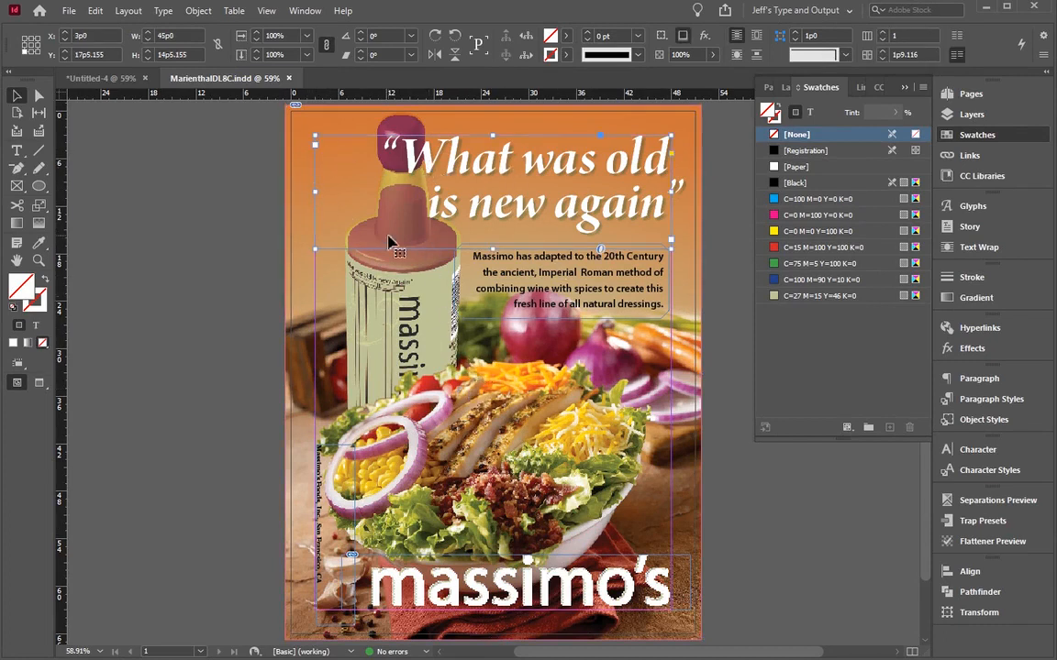
{"action": "left_click", "coordinate": [373, 551]}
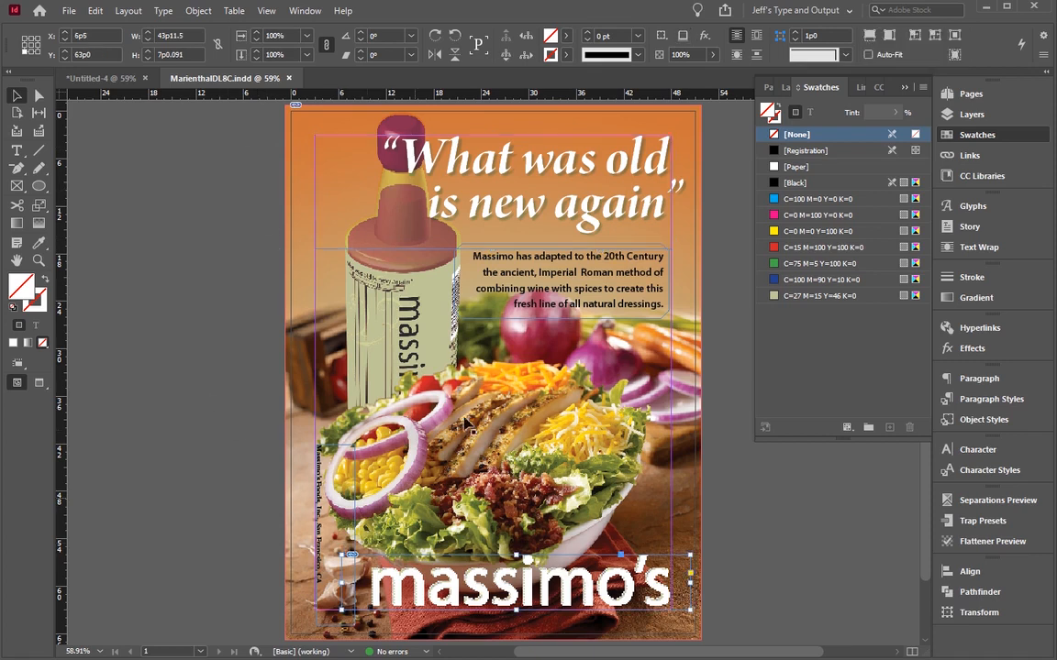
{"action": "left_click", "coordinate": [516, 274]}
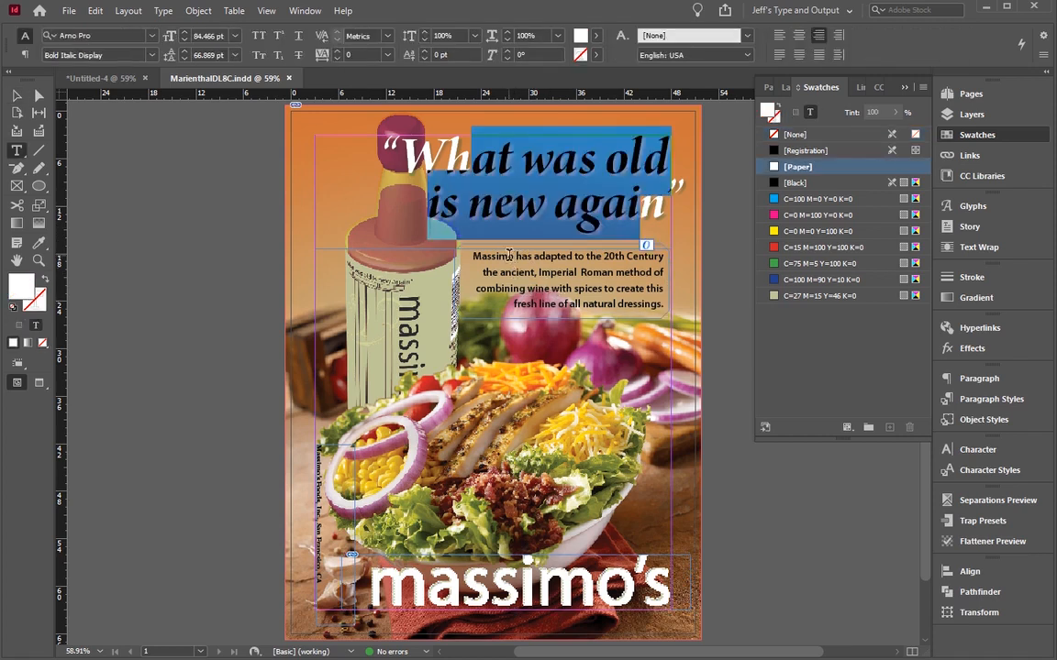
{"action": "left_click_drag", "start_coordinate": [501, 256], "coordinate": [633, 304]}
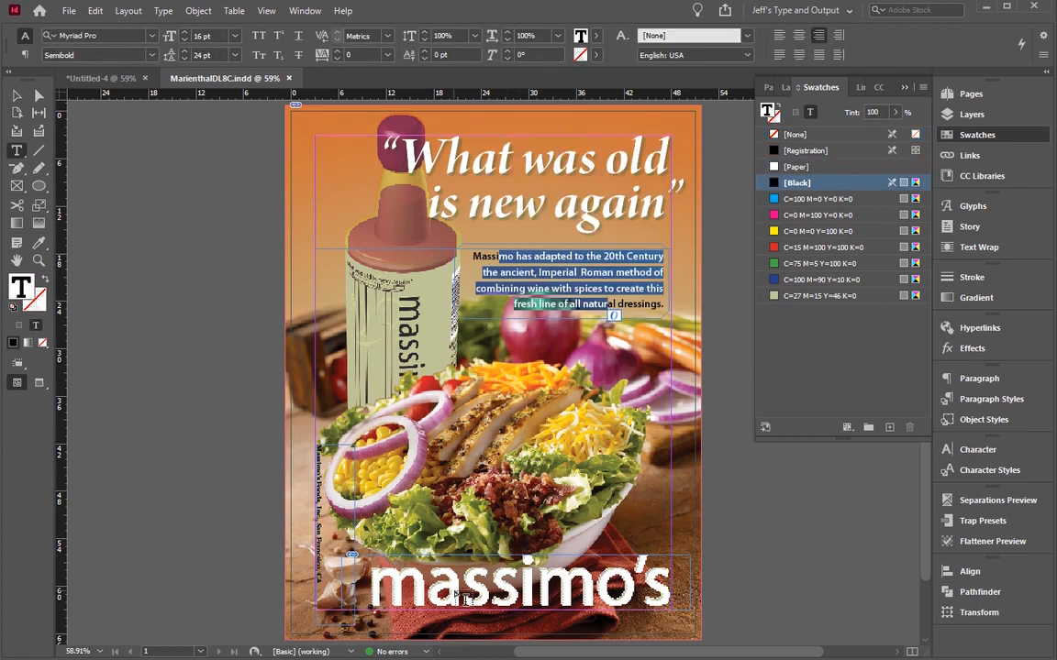
Step: Inspect the vertical company name and city line beside the salad up close, and return to the full page with nothing selected
{"action": "left_click", "coordinate": [16, 95]}
{"action": "left_click", "coordinate": [327, 495]}
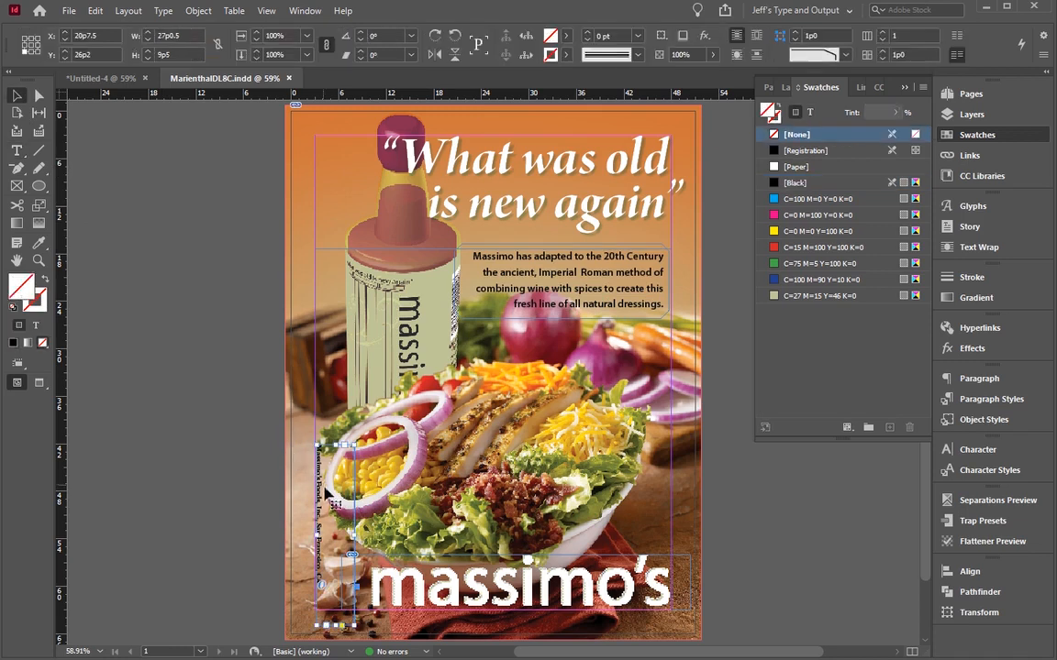
{"action": "key", "text": "ctrl+equal"}
{"action": "key", "text": "ctrl+equal"}
{"action": "key", "text": "ctrl+equal"}
{"action": "key", "text": "ctrl+equal"}
{"action": "key", "text": "ctrl+equal"}
{"action": "scroll", "coordinate": [359, 428], "scroll_direction": "up", "scroll_amount": 3}
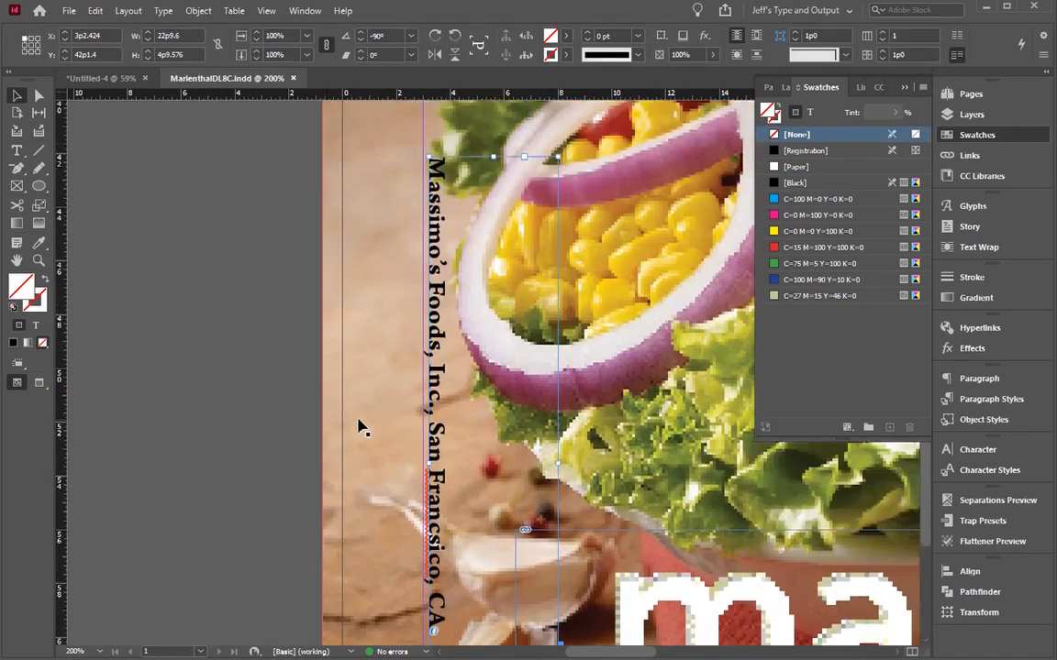
{"action": "scroll", "coordinate": [358, 428], "scroll_direction": "down", "scroll_amount": 2}
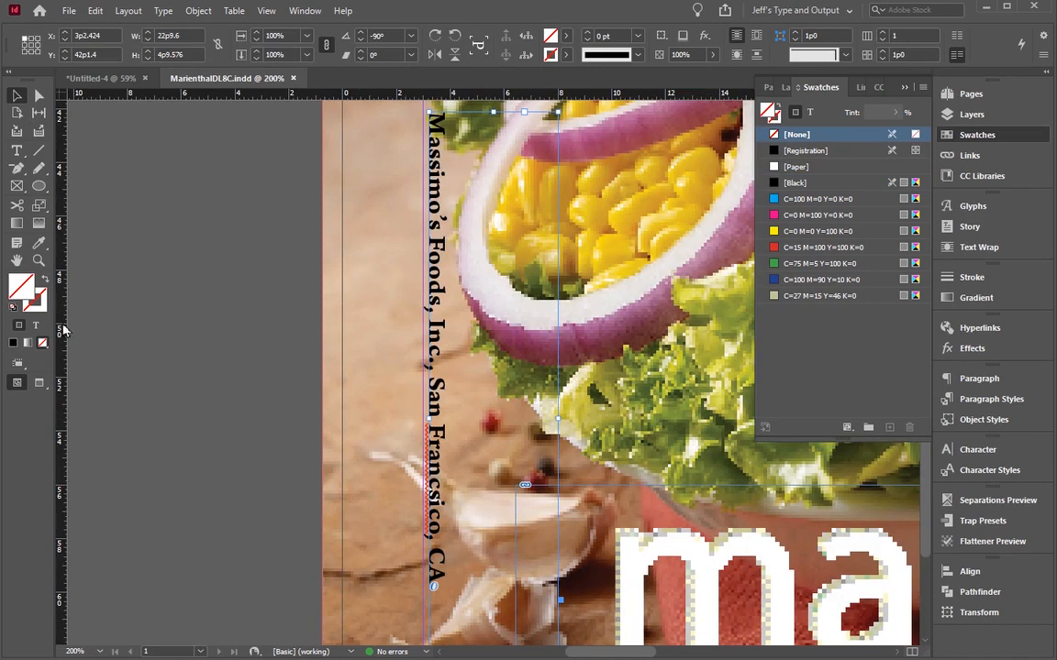
{"action": "key", "text": "ctrl+0"}
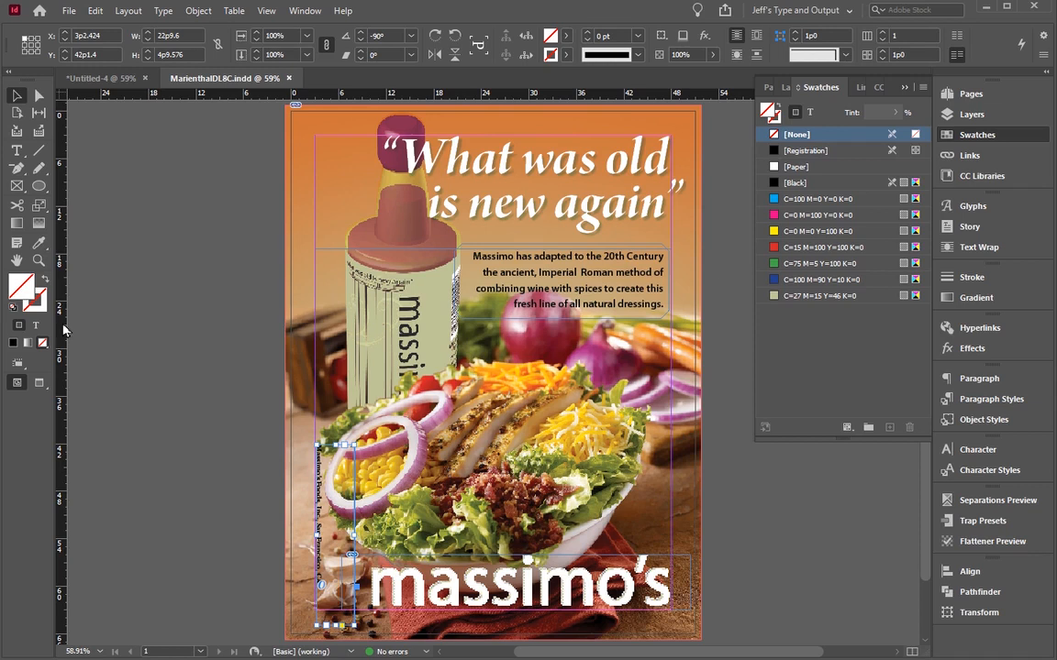
{"action": "left_click", "coordinate": [228, 149]}
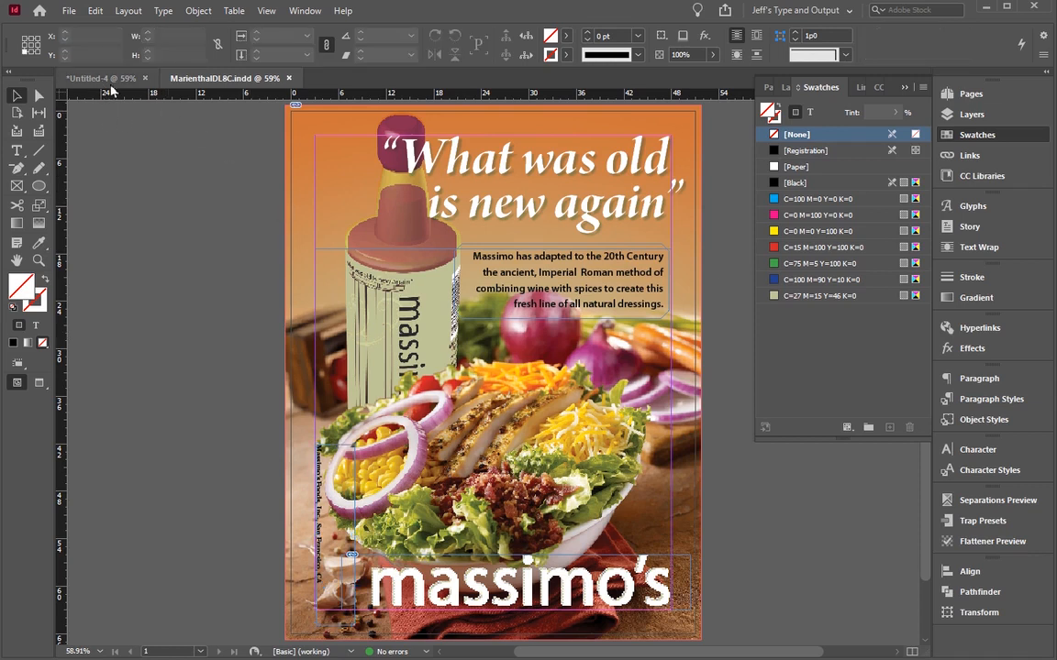